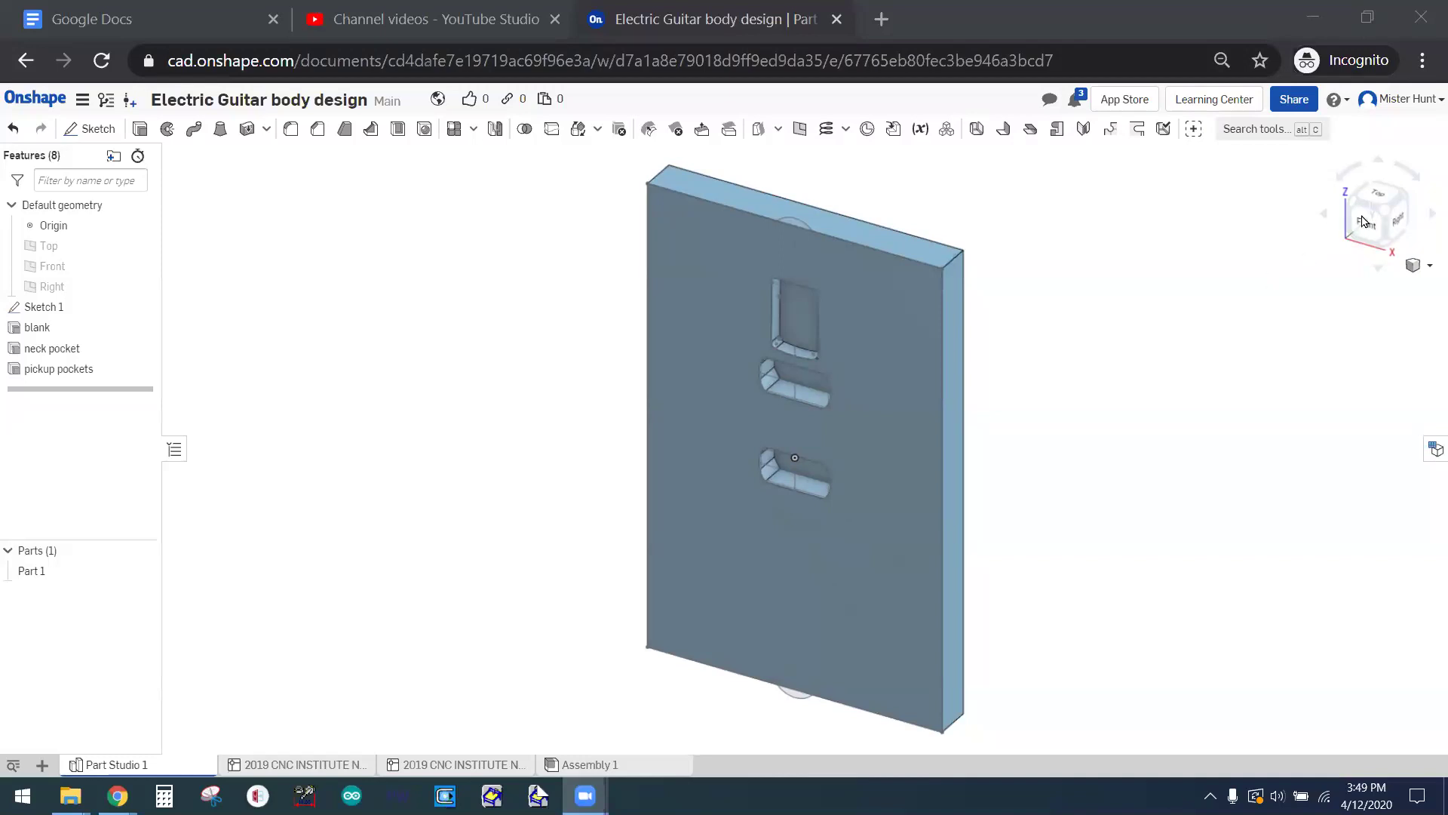
# - Orbit the body blank to a frontal isometric angle showing the pocket sketches
pyautogui.moveTo(1366, 219); pyautogui.dragTo(1415, 181)
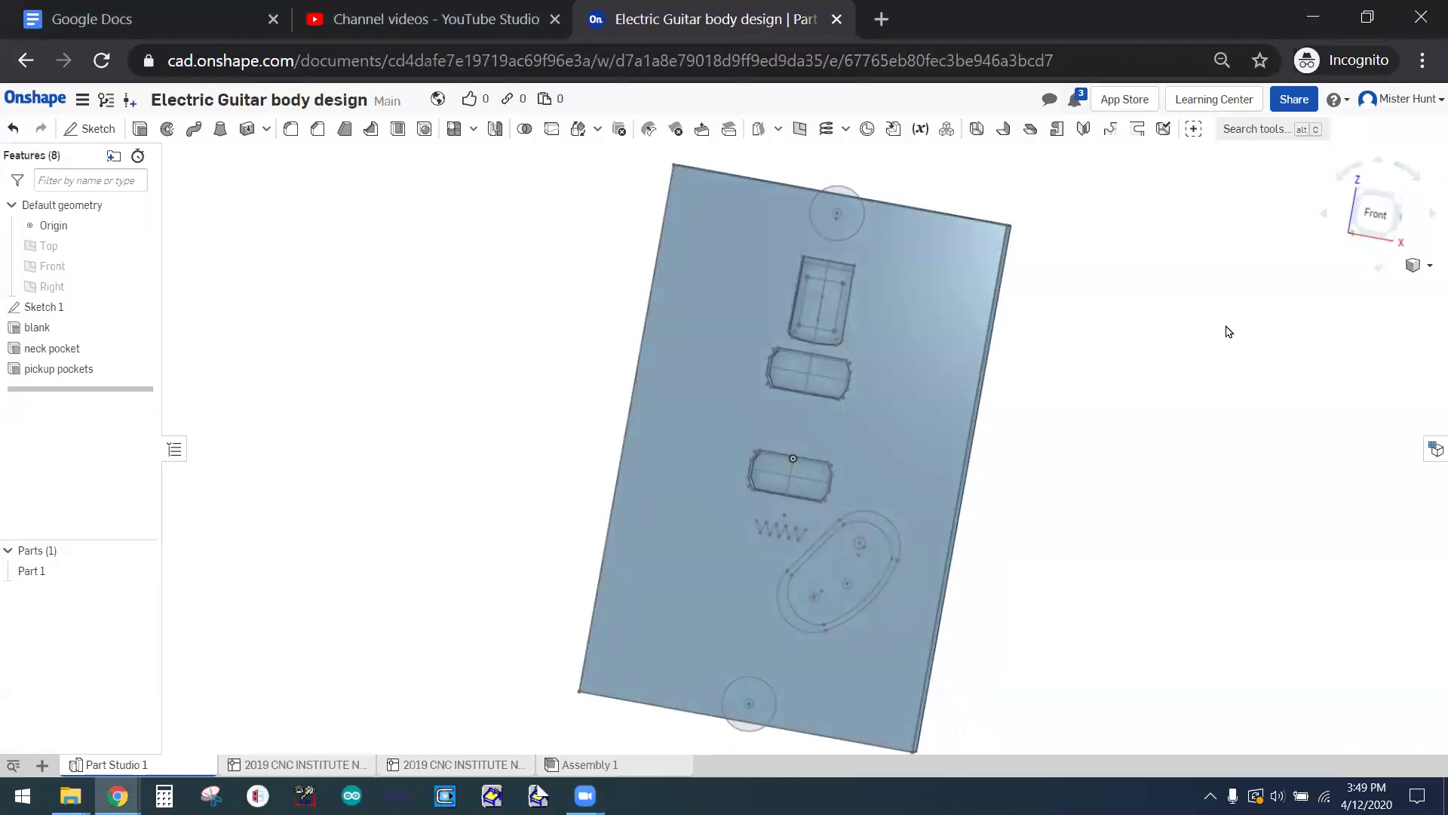
pyautogui.click(1395, 215)
pyautogui.moveTo(1202, 237); pyautogui.dragTo(1394, 159, button='right')
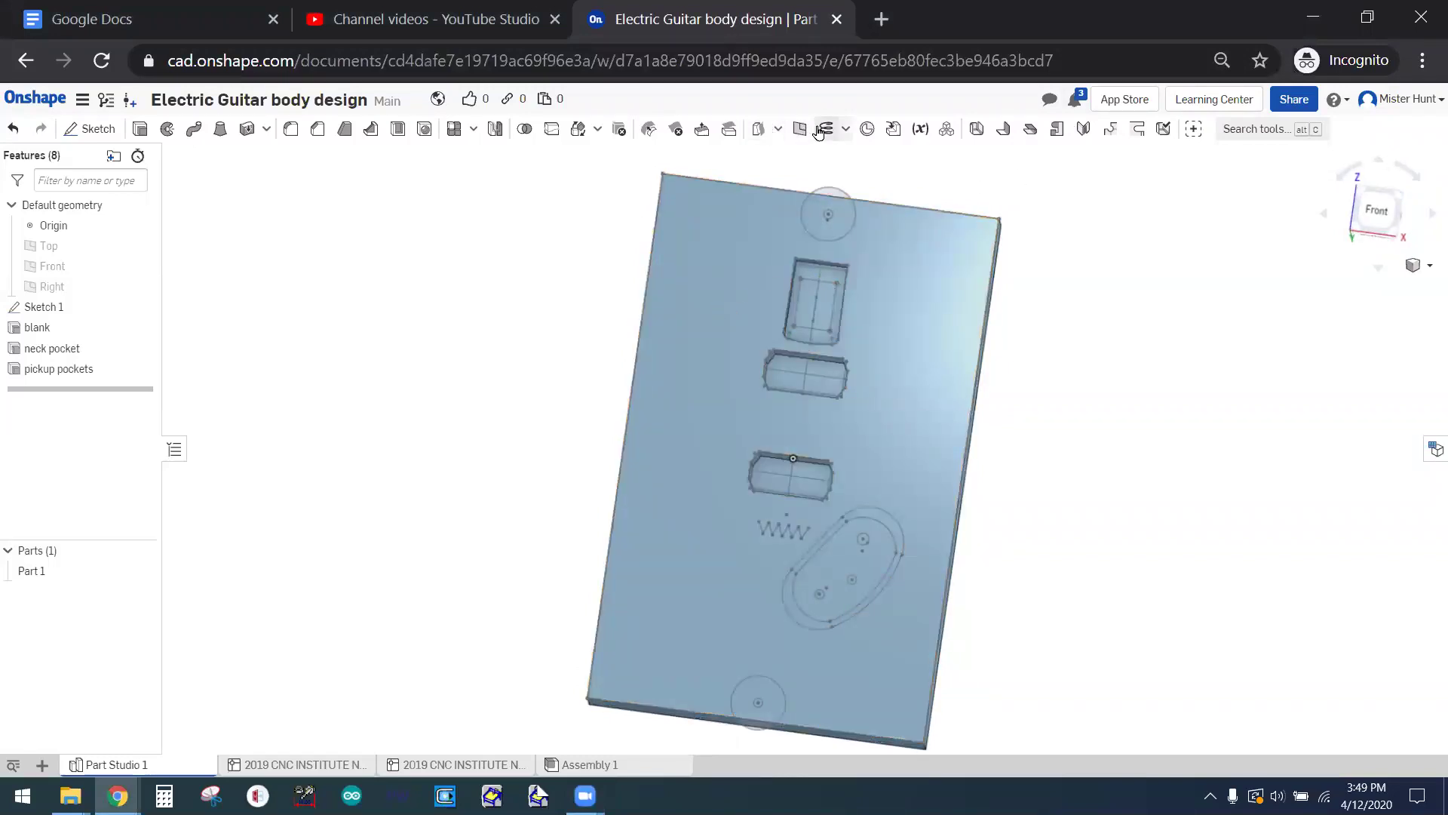
# - Start a hole feature at the four corner points inside the neck pocket
pyautogui.click(425, 129)
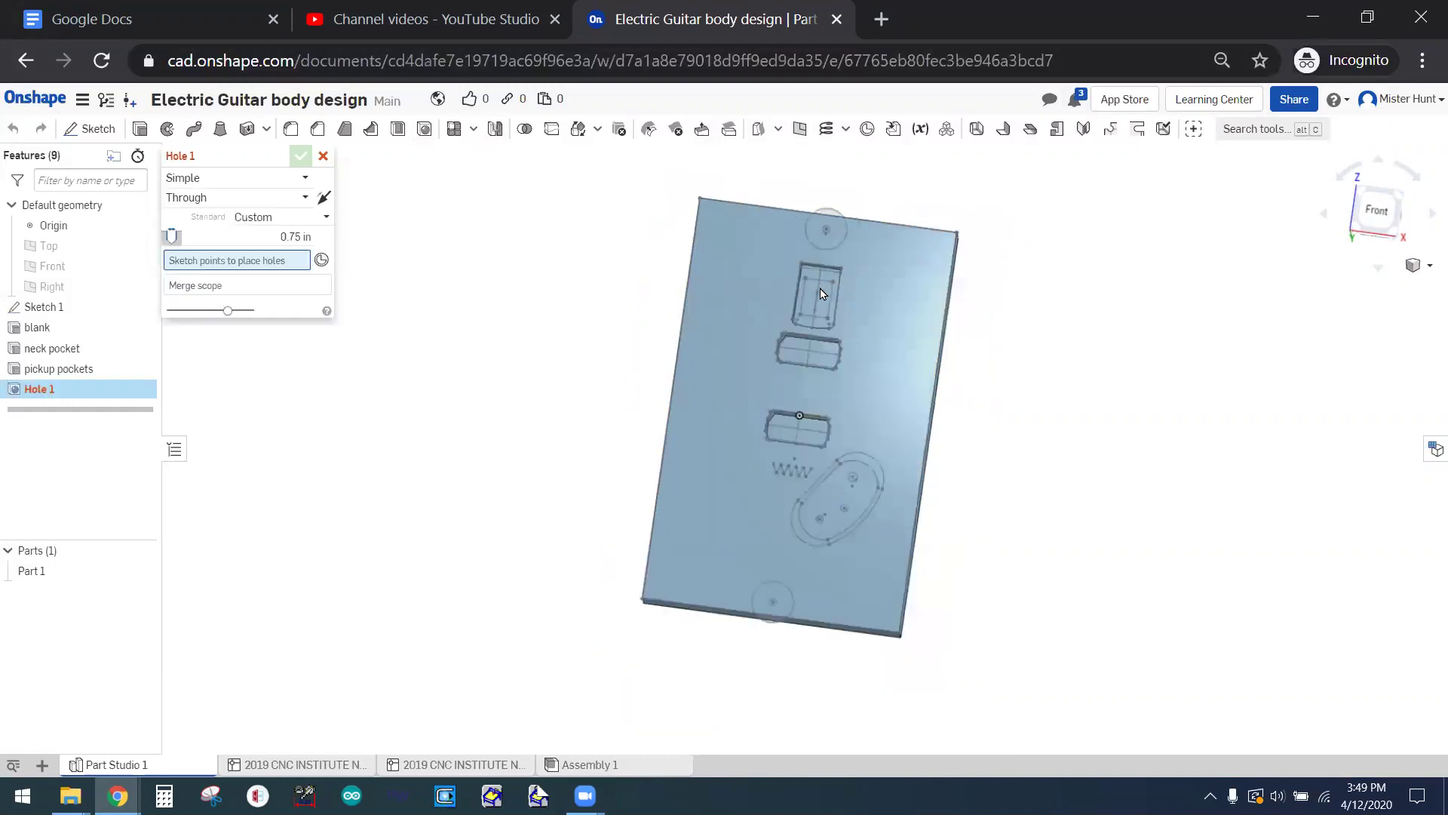
pyautogui.scroll(5, 821, 287)
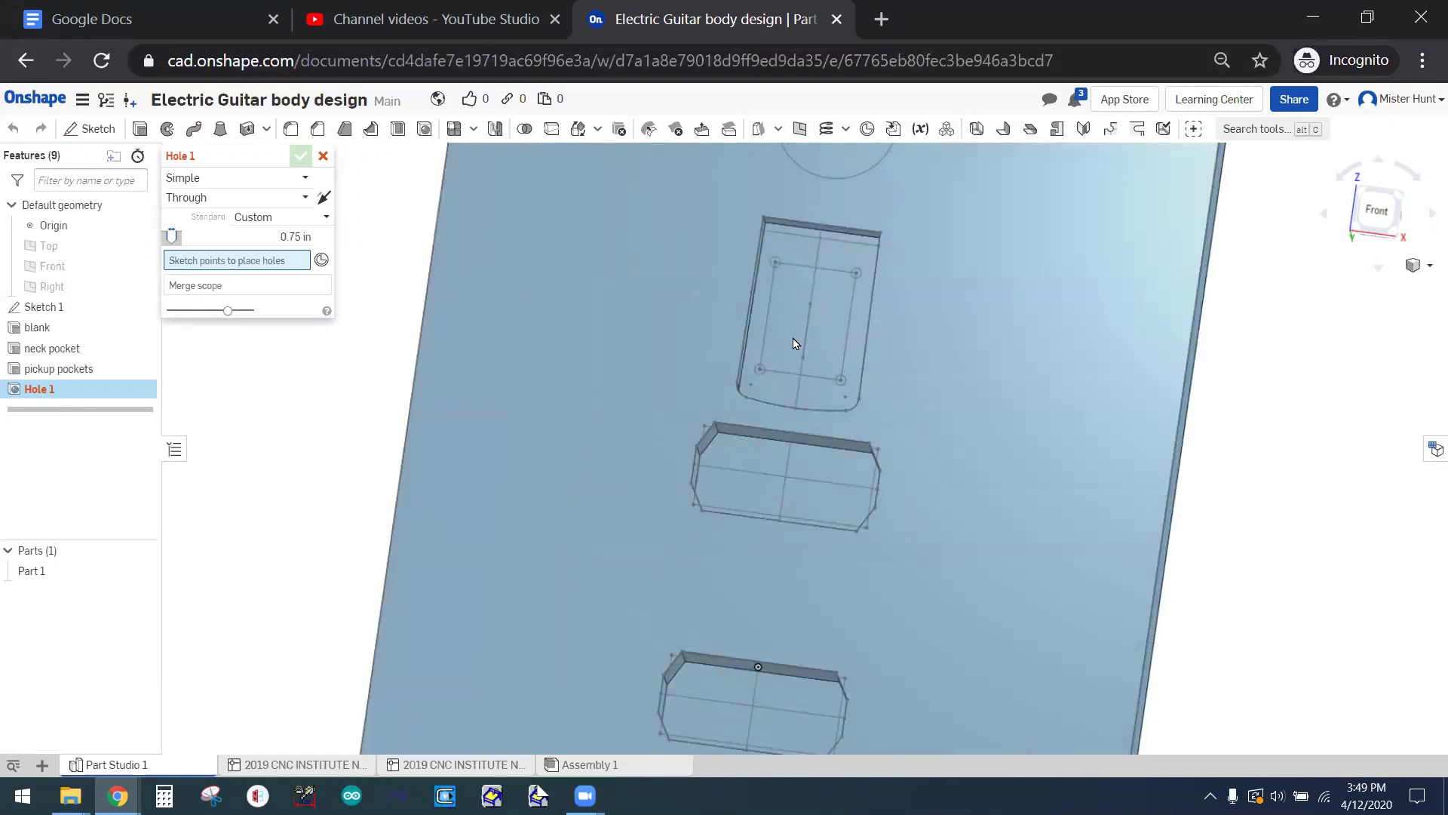
pyautogui.scroll(-5, 776, 259)
pyautogui.scroll(8, 777, 260)
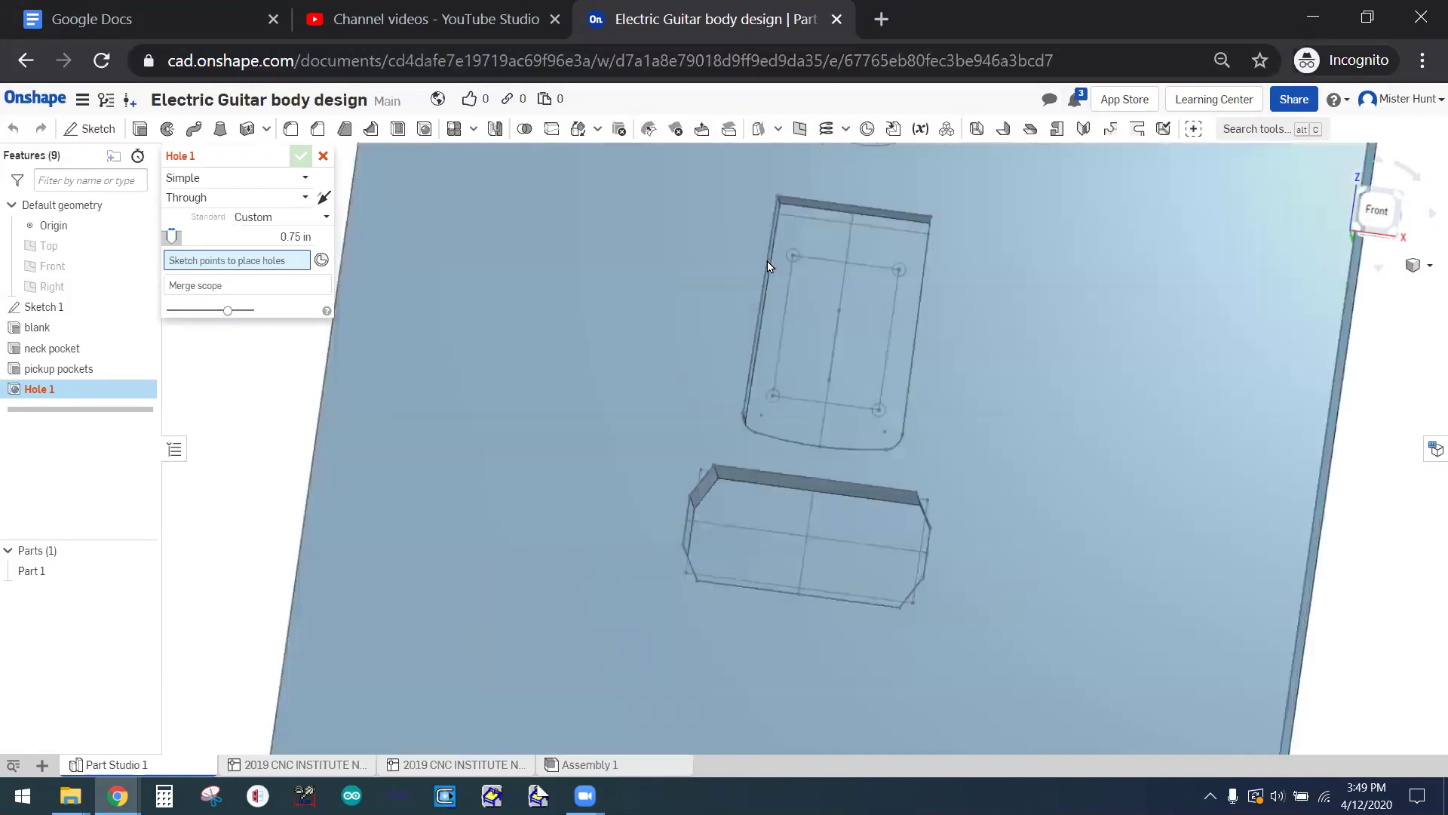
pyautogui.scroll(3, 823, 280)
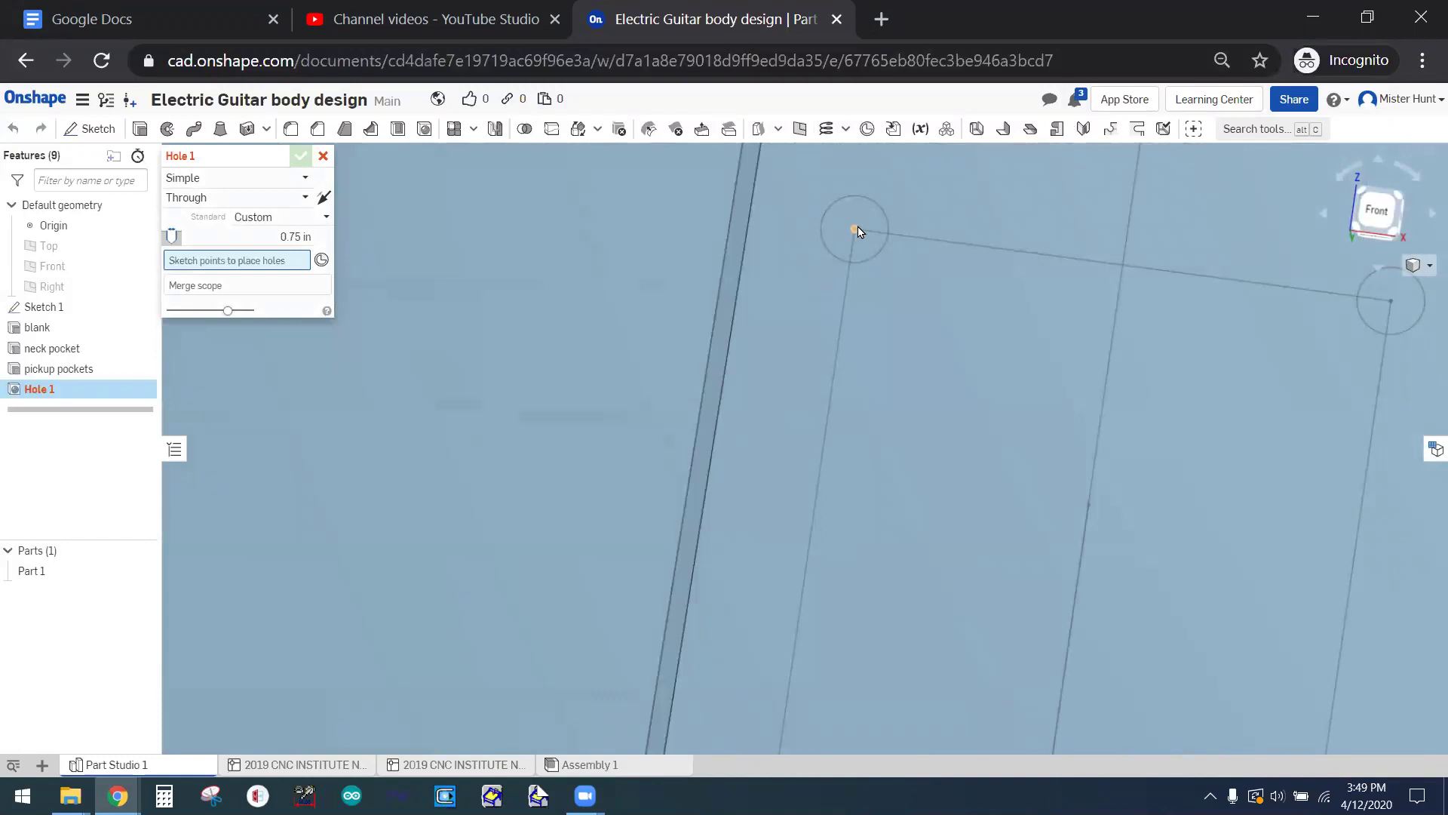
pyautogui.click(855, 230)
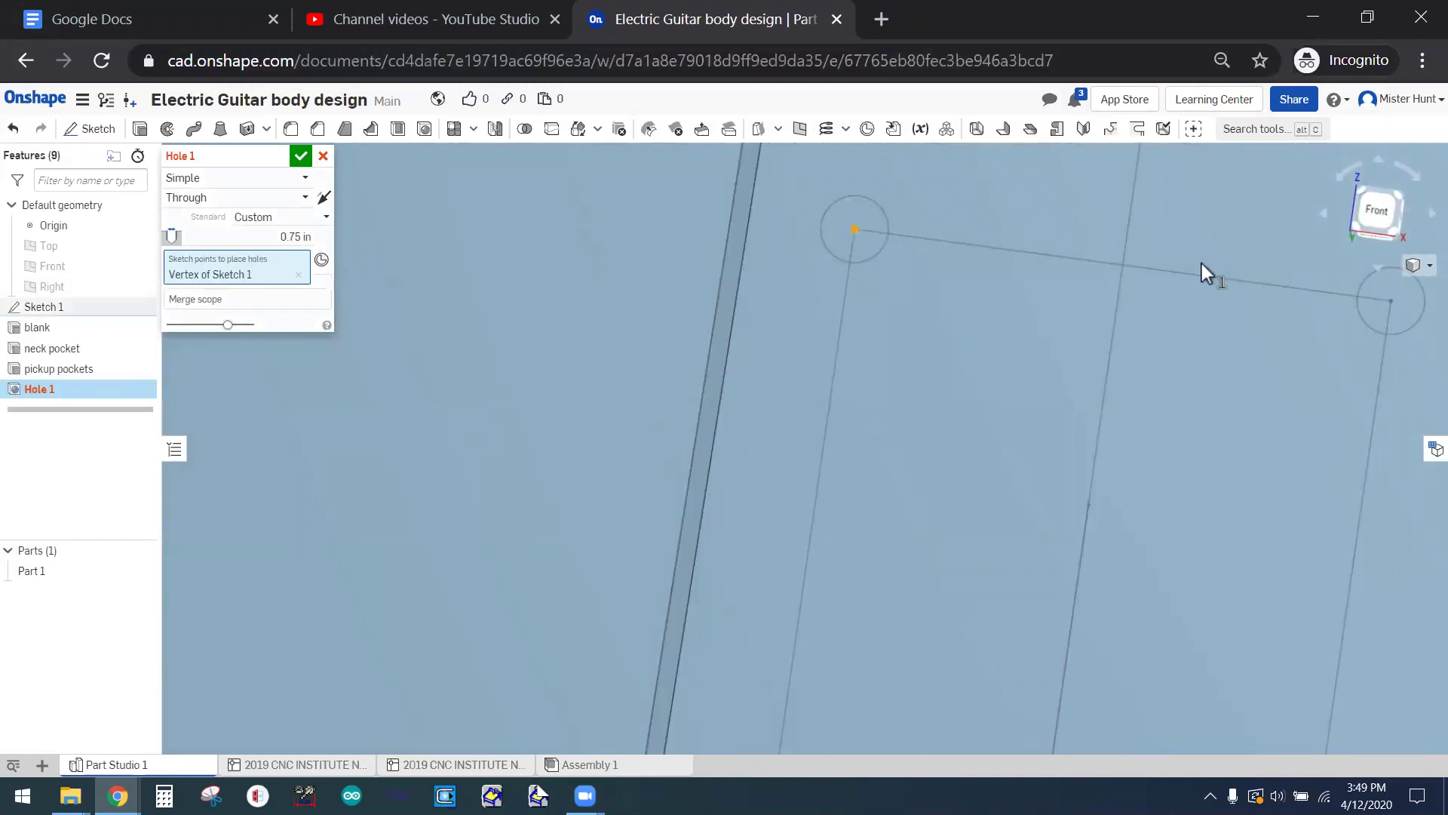
pyautogui.click(1392, 300)
pyautogui.scroll(-3, 1106, 233)
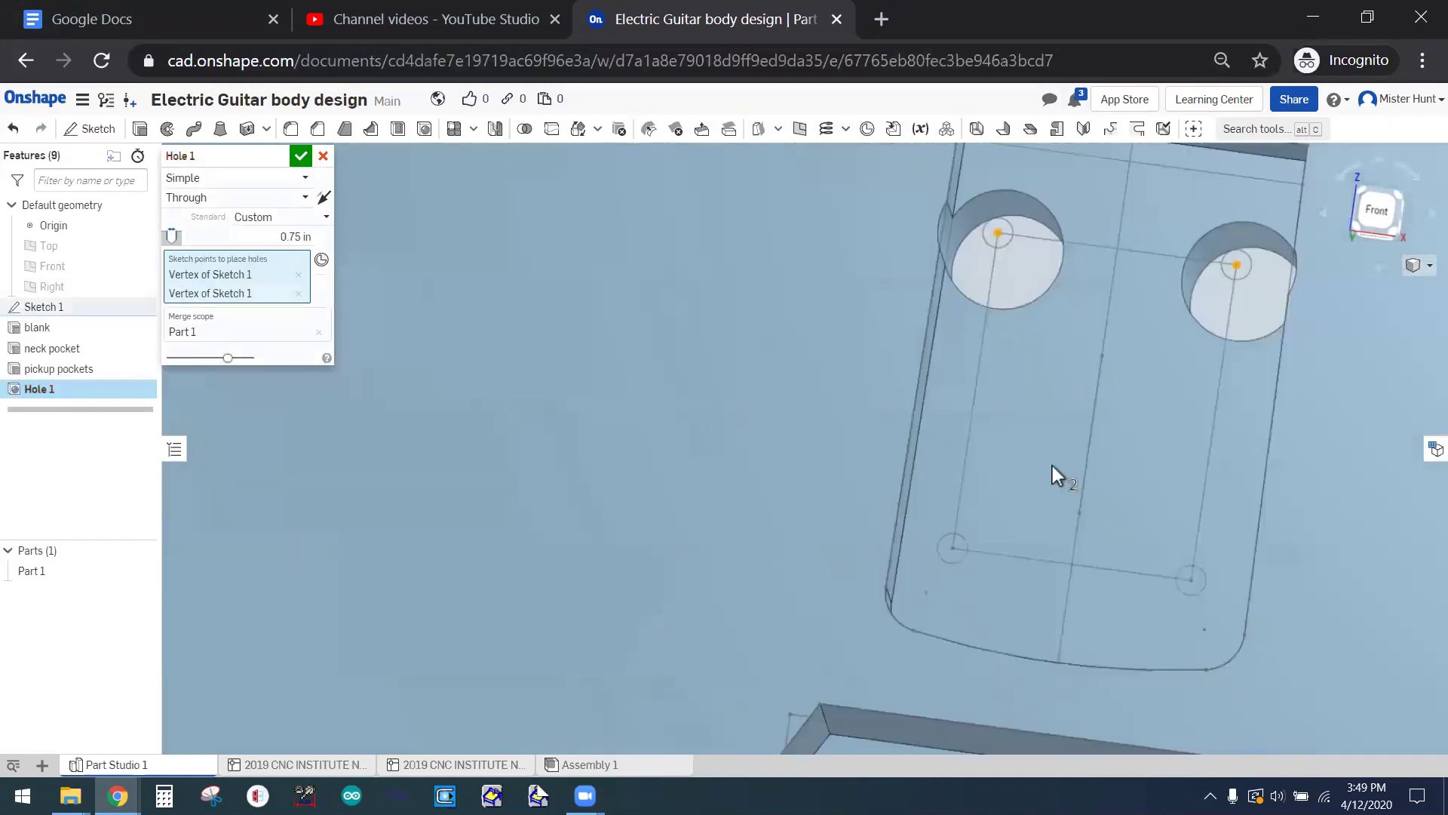
pyautogui.click(953, 548)
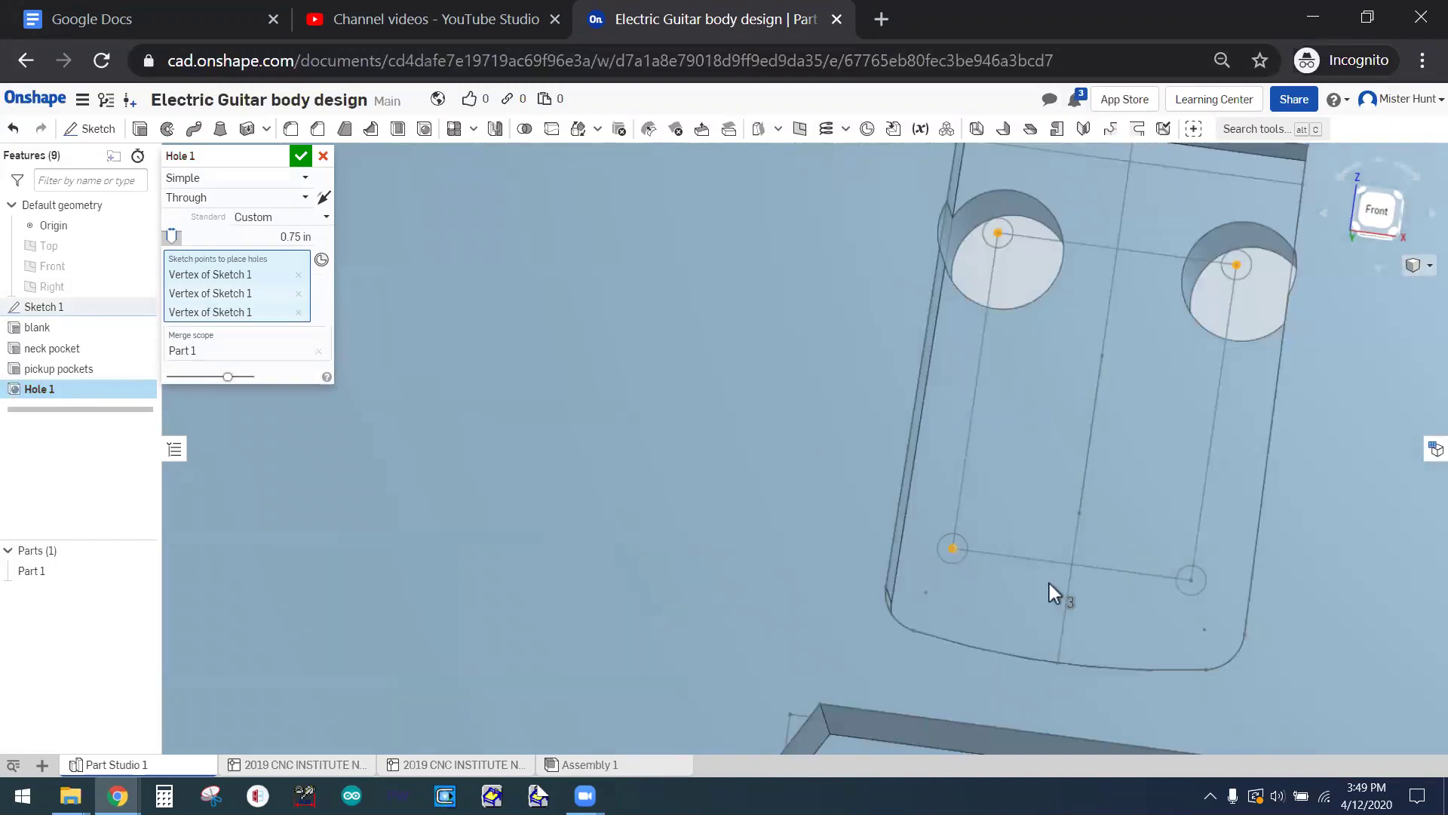
pyautogui.click(1190, 583)
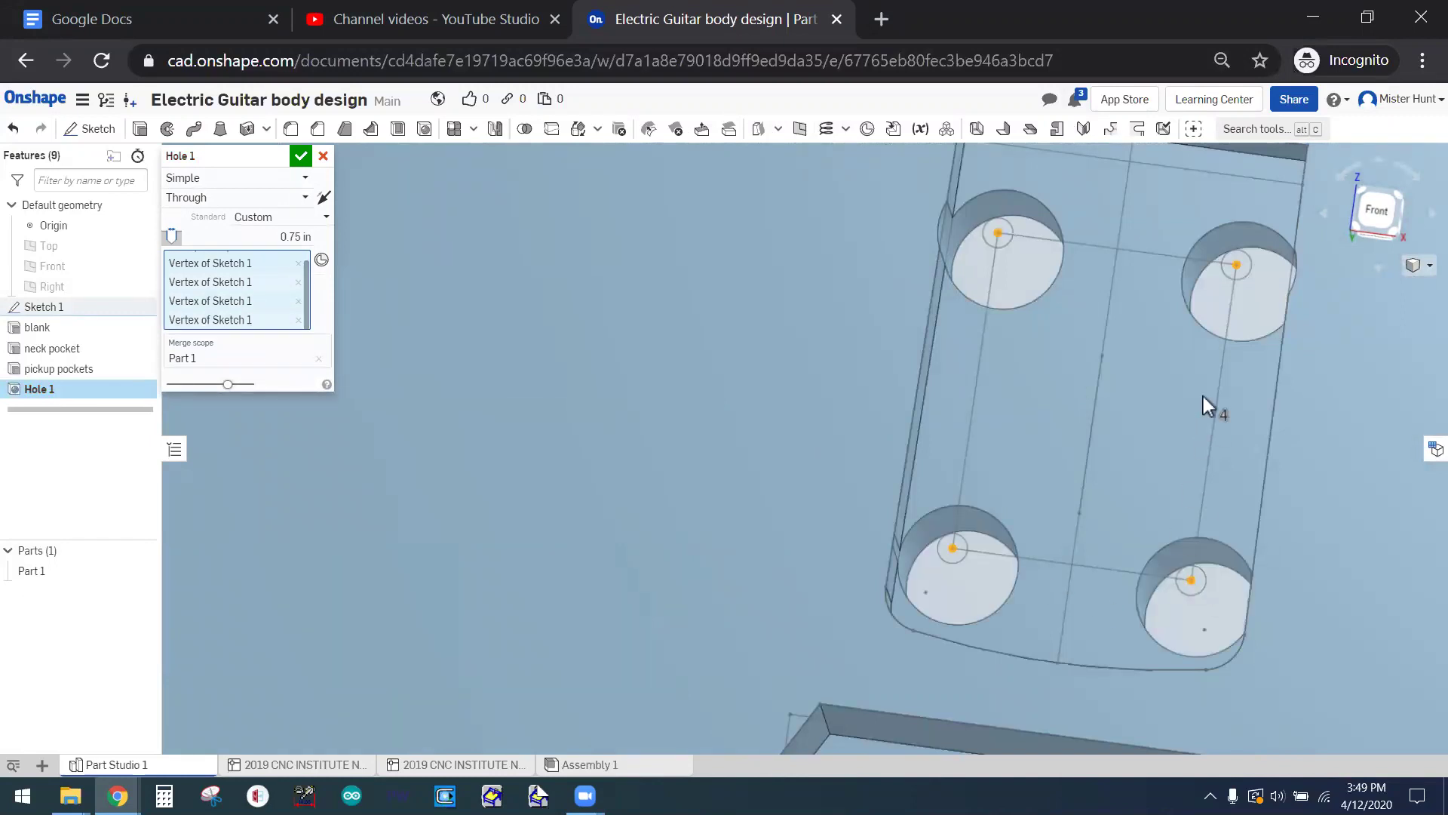
# - Set the hole diameter to 0.125 in and orbit to check the through holes
pyautogui.click(279, 236)
pyautogui.write('0.125')
pyautogui.press('Return')
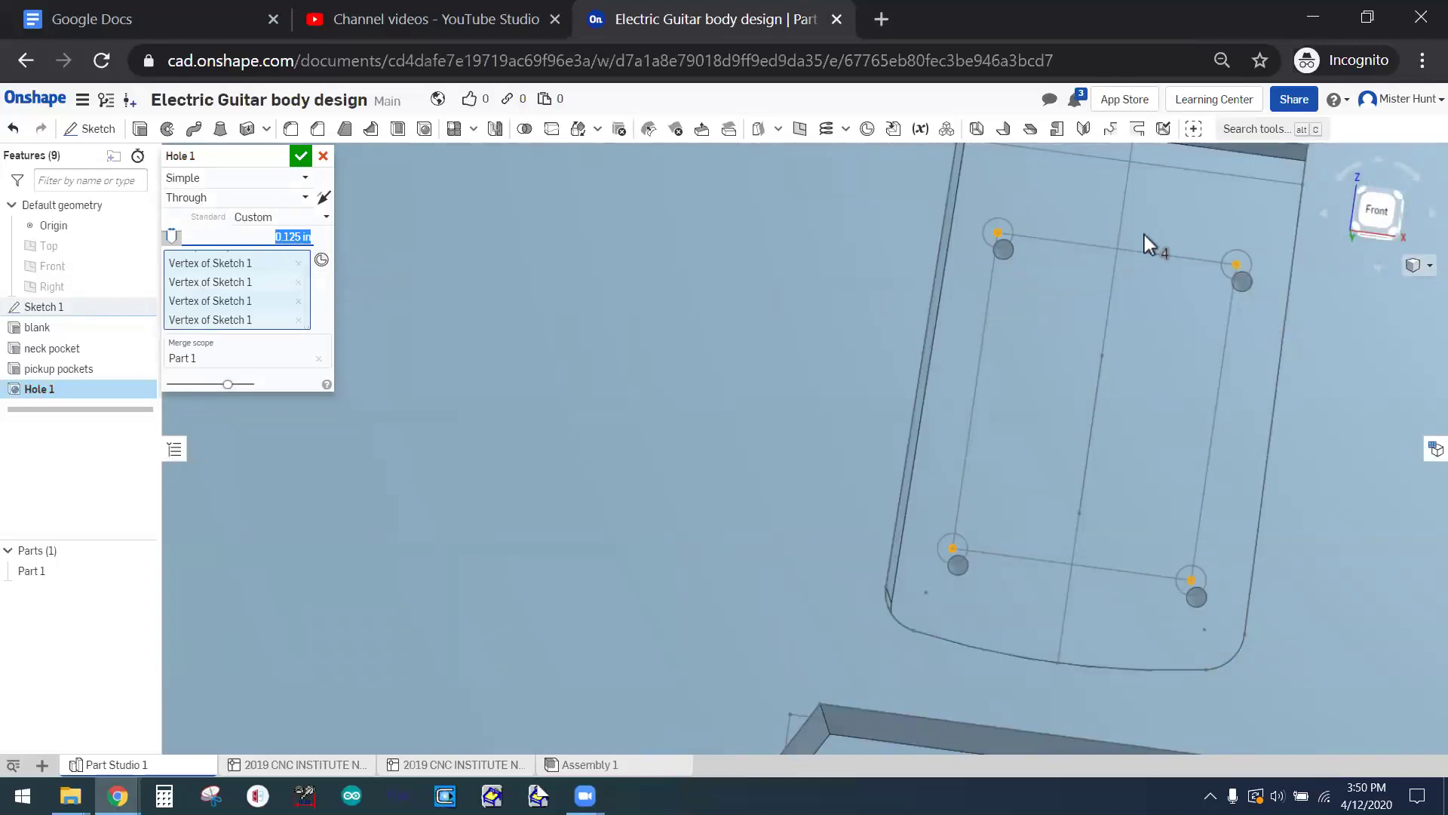
pyautogui.scroll(5, 890, 347)
pyautogui.scroll(-5, 870, 338)
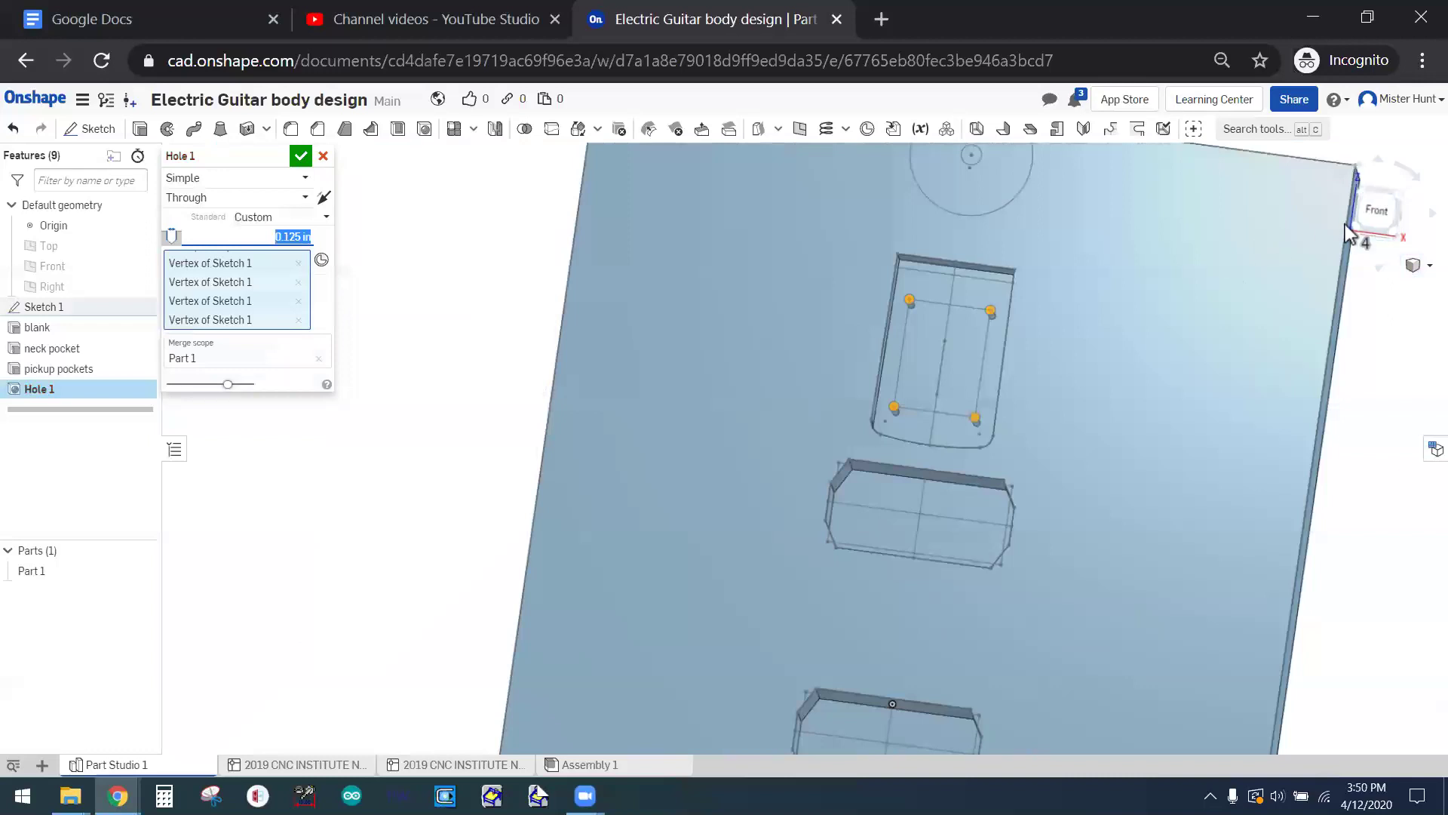
pyautogui.moveTo(1367, 243); pyautogui.dragTo(1185, 247)
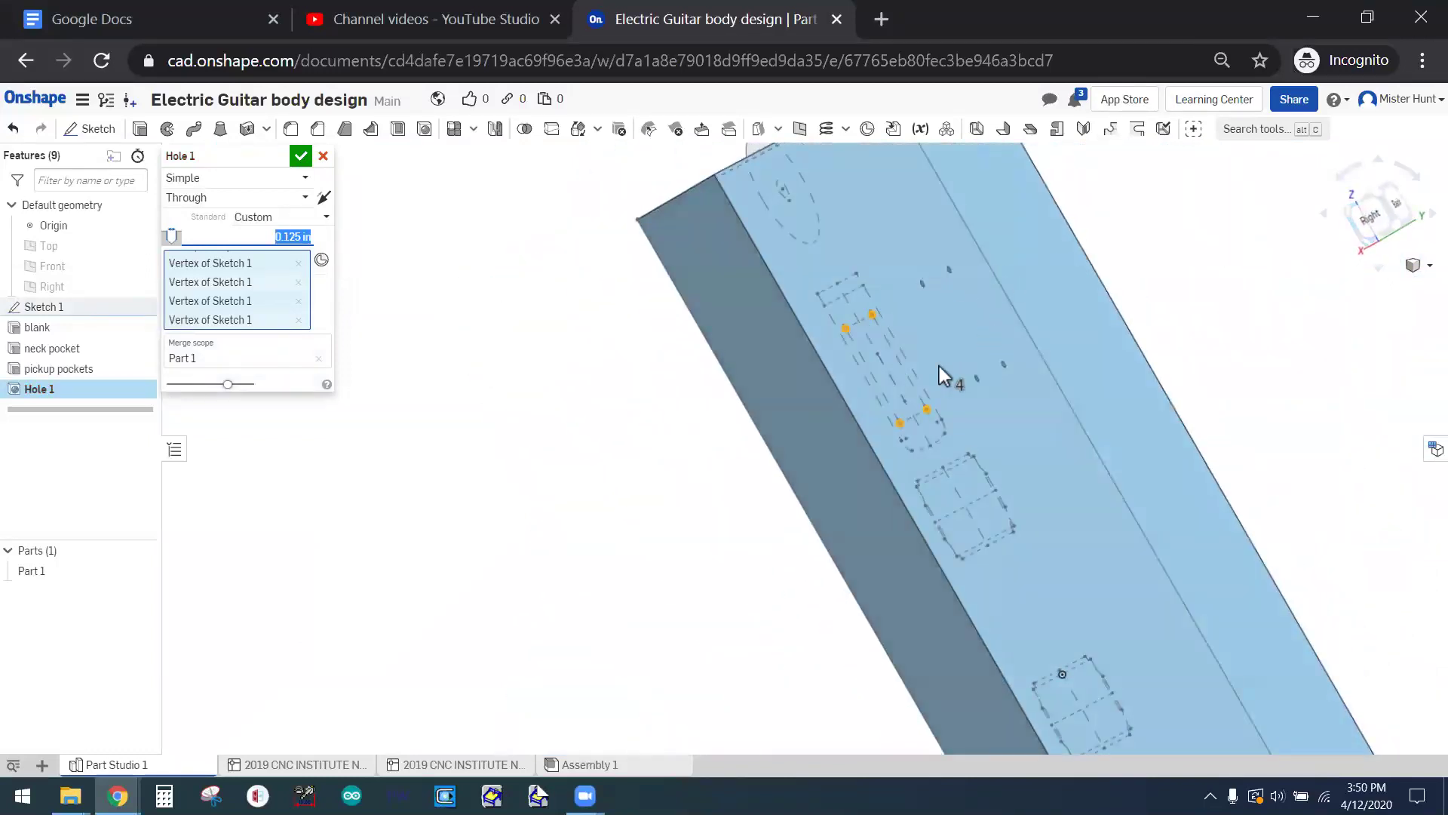
pyautogui.moveTo(1370, 217); pyautogui.dragTo(1395, 198)
pyautogui.click(1392, 199)
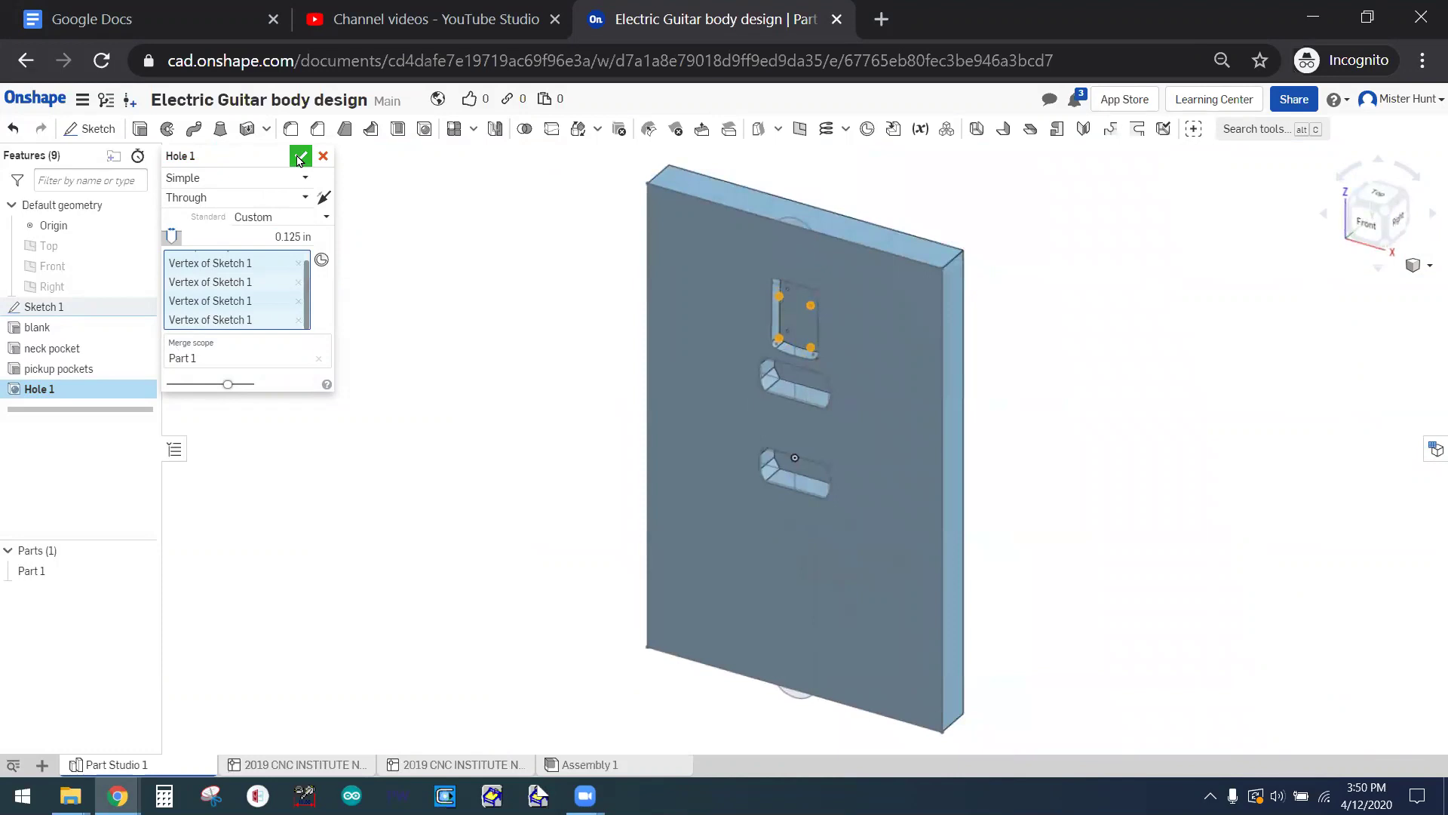
# - Commit Hole 1 and view the body straight from the front
pyautogui.click(300, 157)
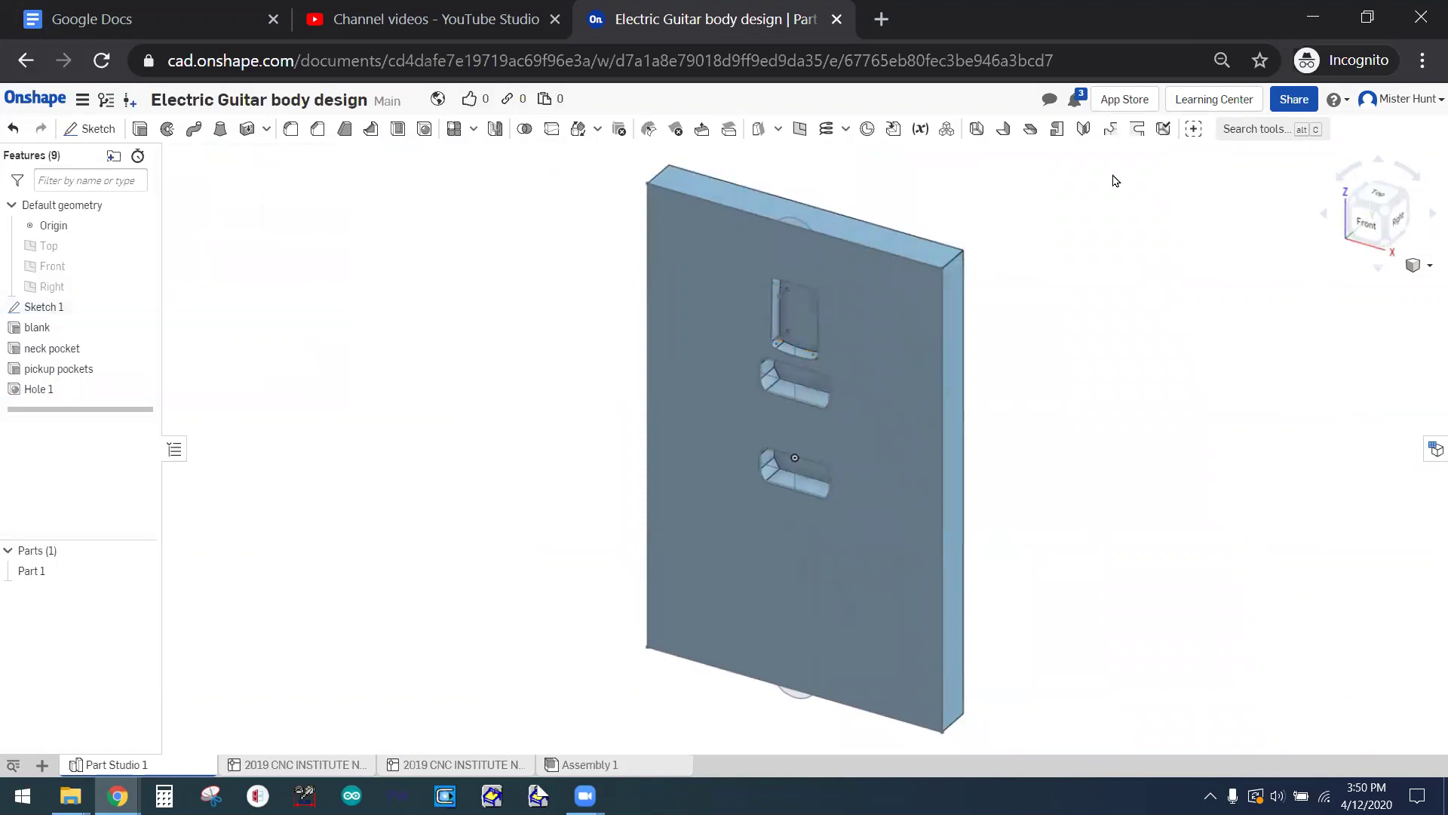
pyautogui.moveTo(1361, 242); pyautogui.dragTo(1276, 255)
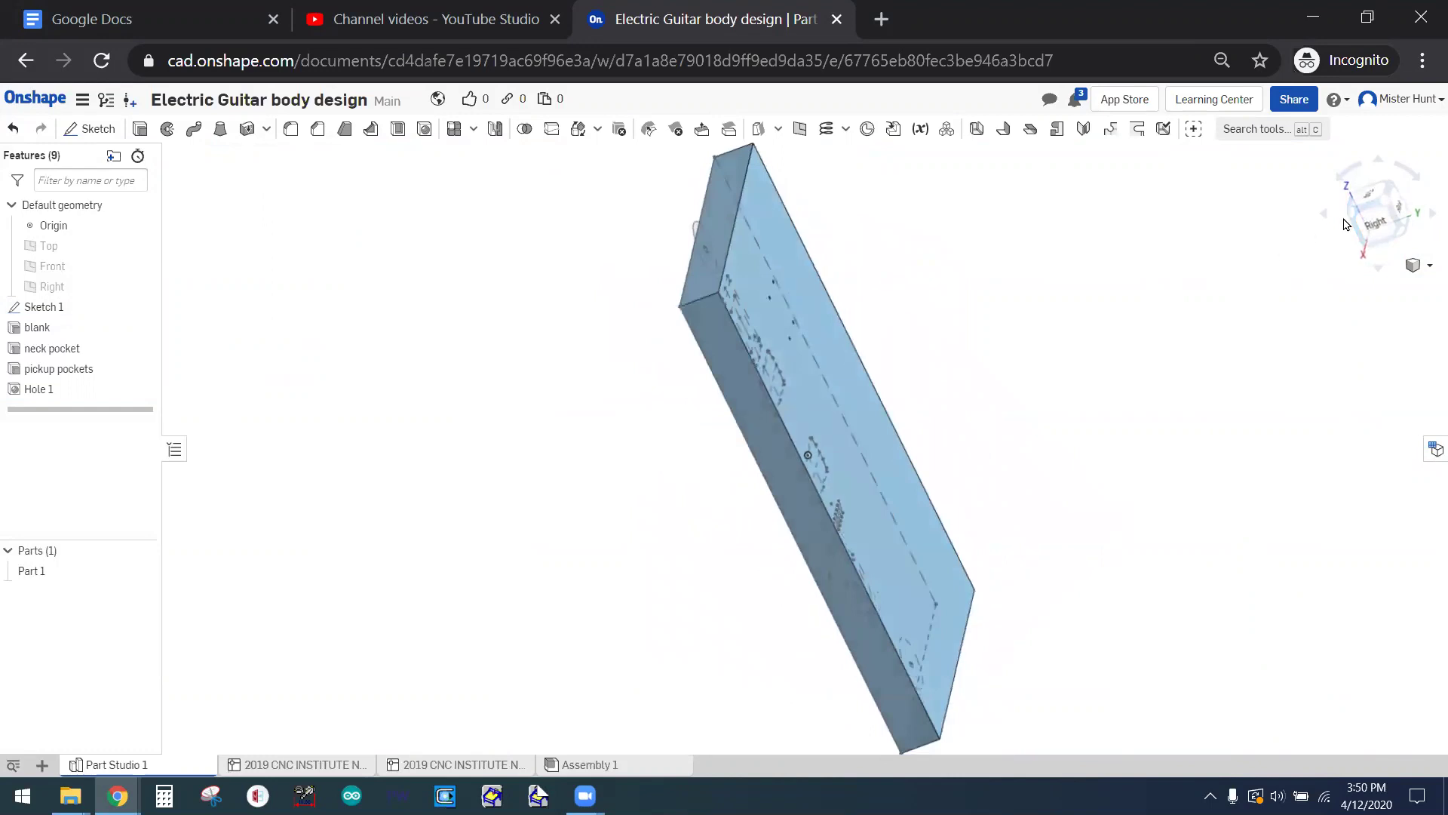
pyautogui.moveTo(1348, 224); pyautogui.dragTo(1390, 211)
pyautogui.click(1390, 212)
pyautogui.scroll(-3, 763, 547)
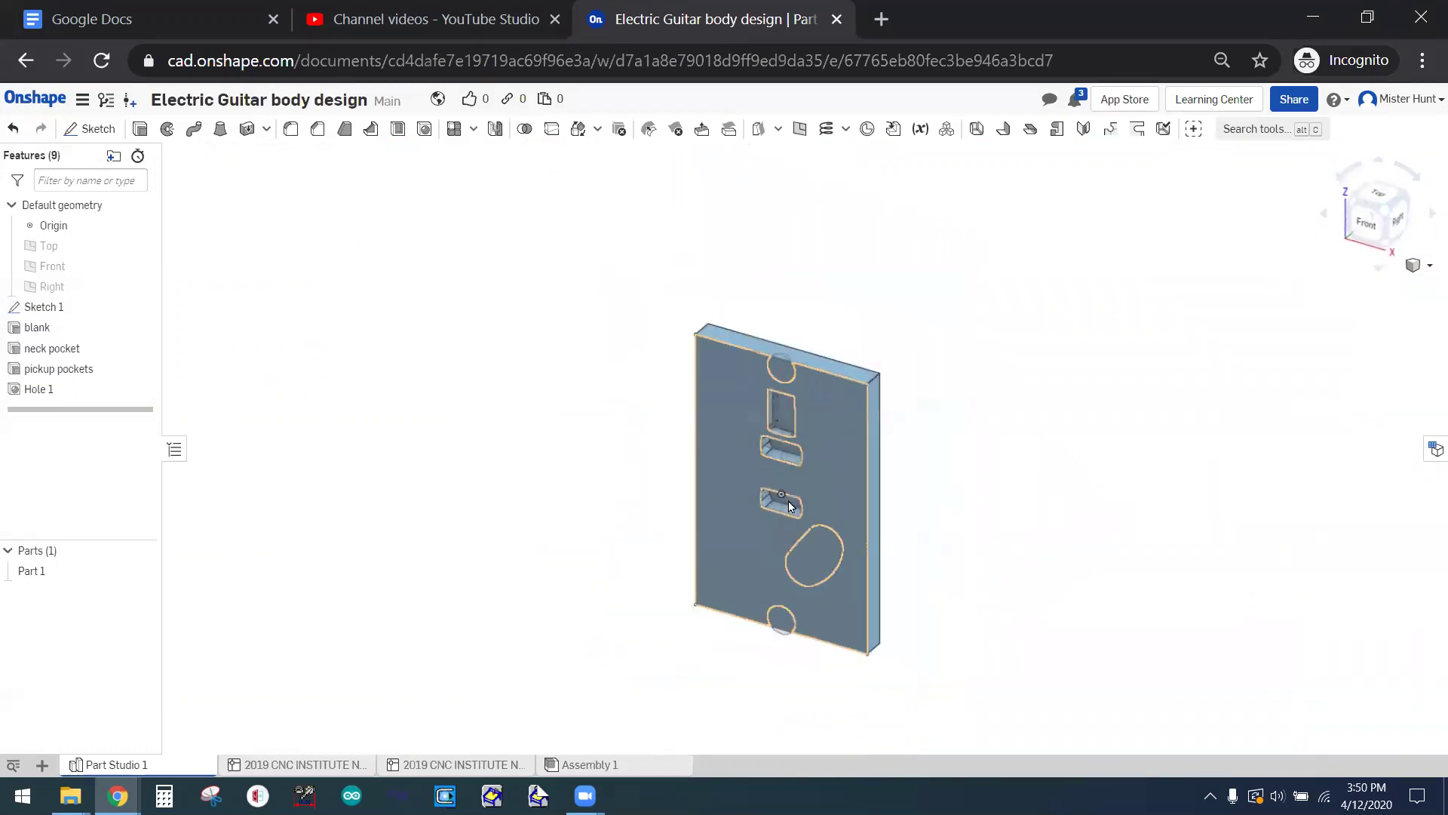
pyautogui.scroll(3, 790, 506)
pyautogui.scroll(3, 790, 507)
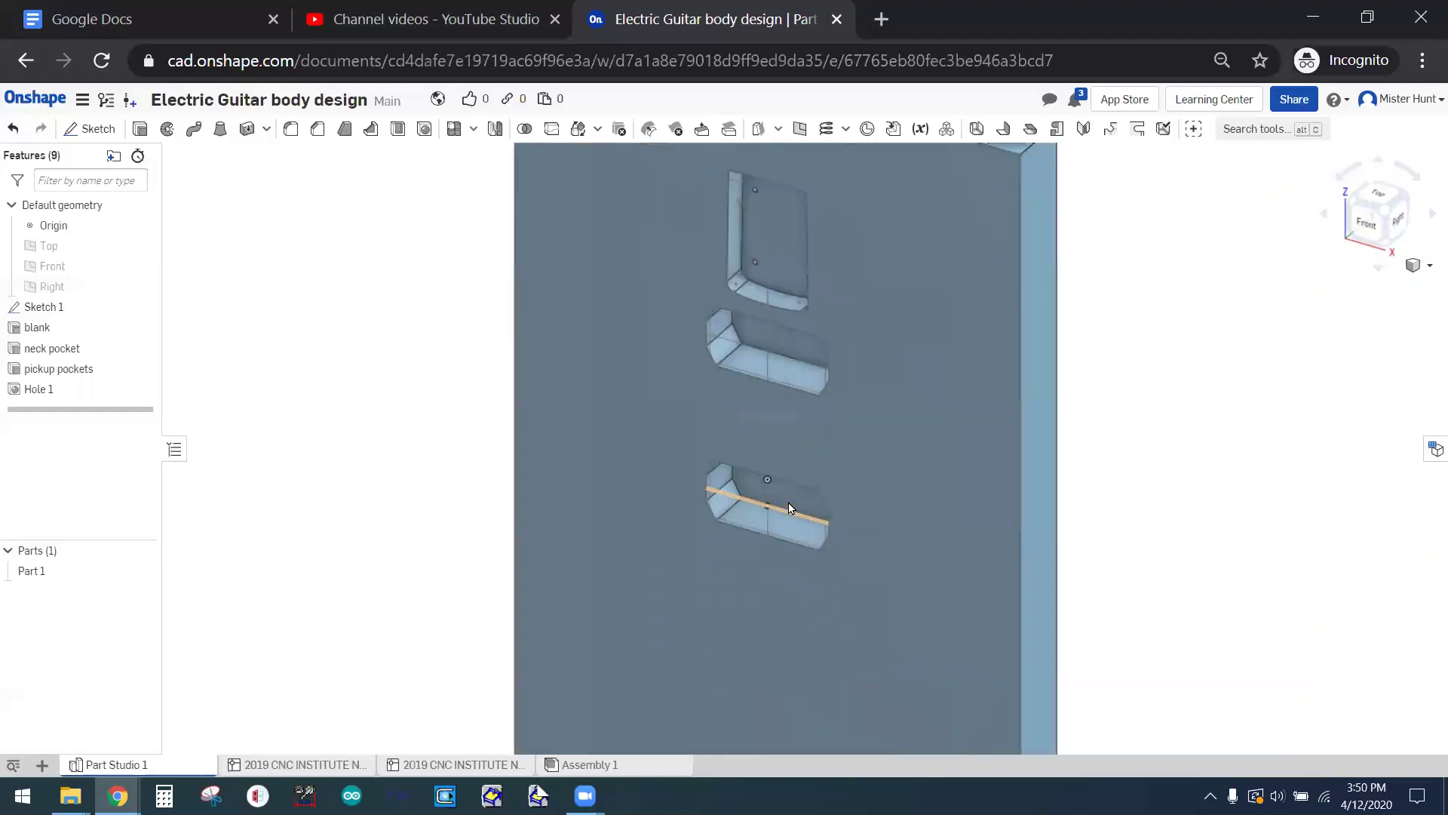
pyautogui.click(1401, 220)
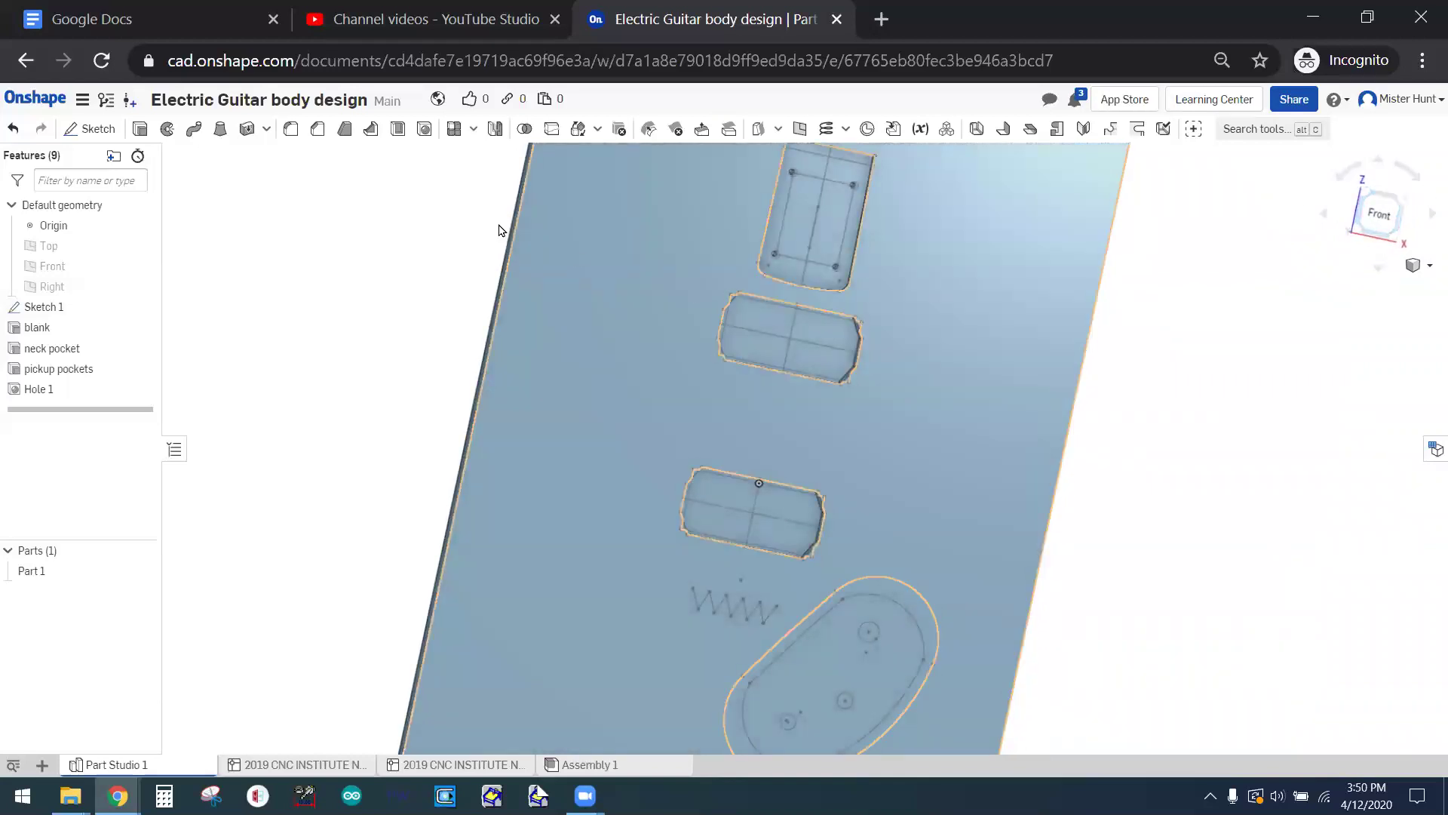
# - Start Hole 2 and set its diameter to 0.063 in
pyautogui.click(423, 129)
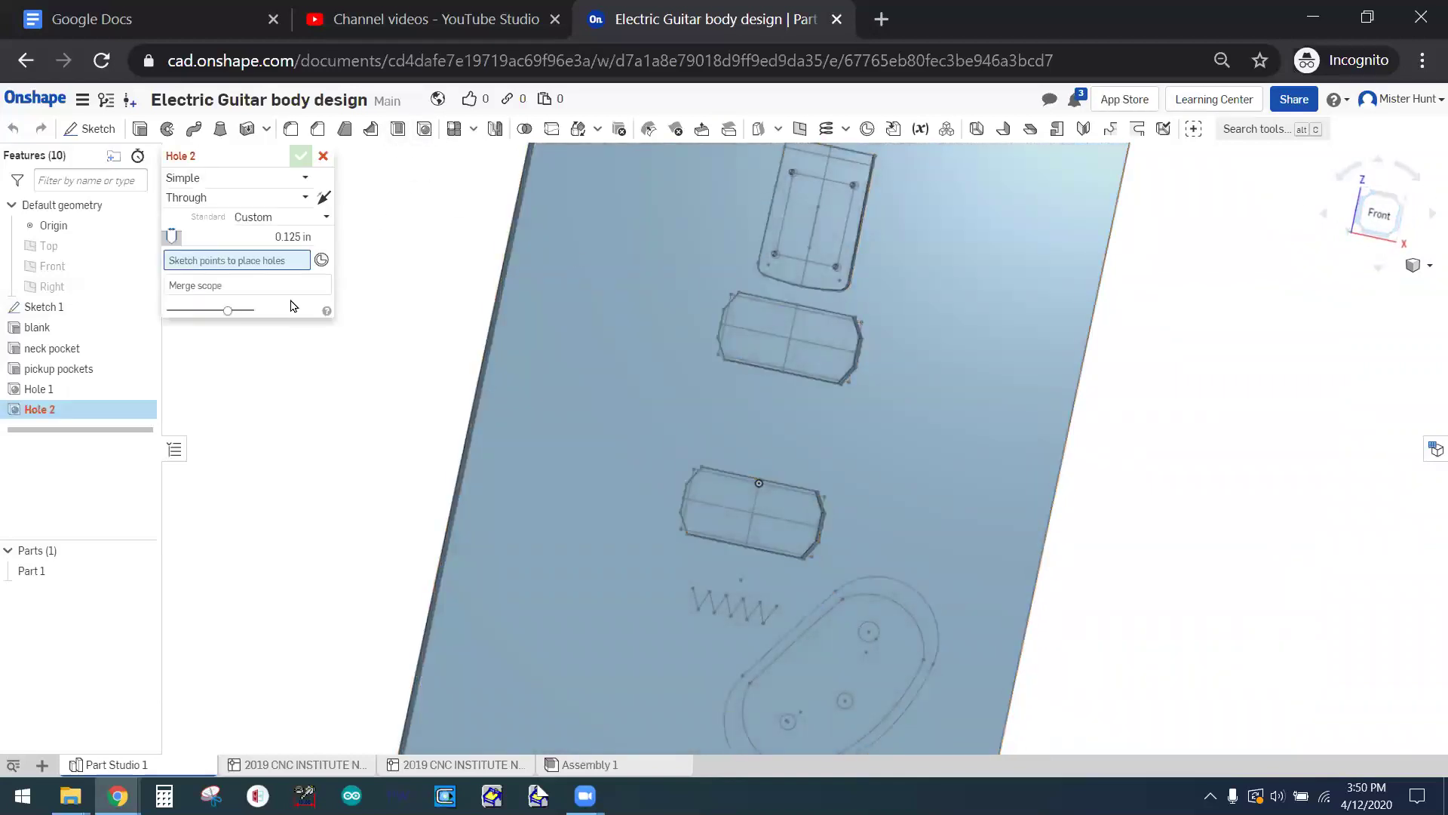
pyautogui.click(310, 248)
pyautogui.write('0.063')
pyautogui.scroll(-3, 721, 289)
pyautogui.scroll(10, 728, 316)
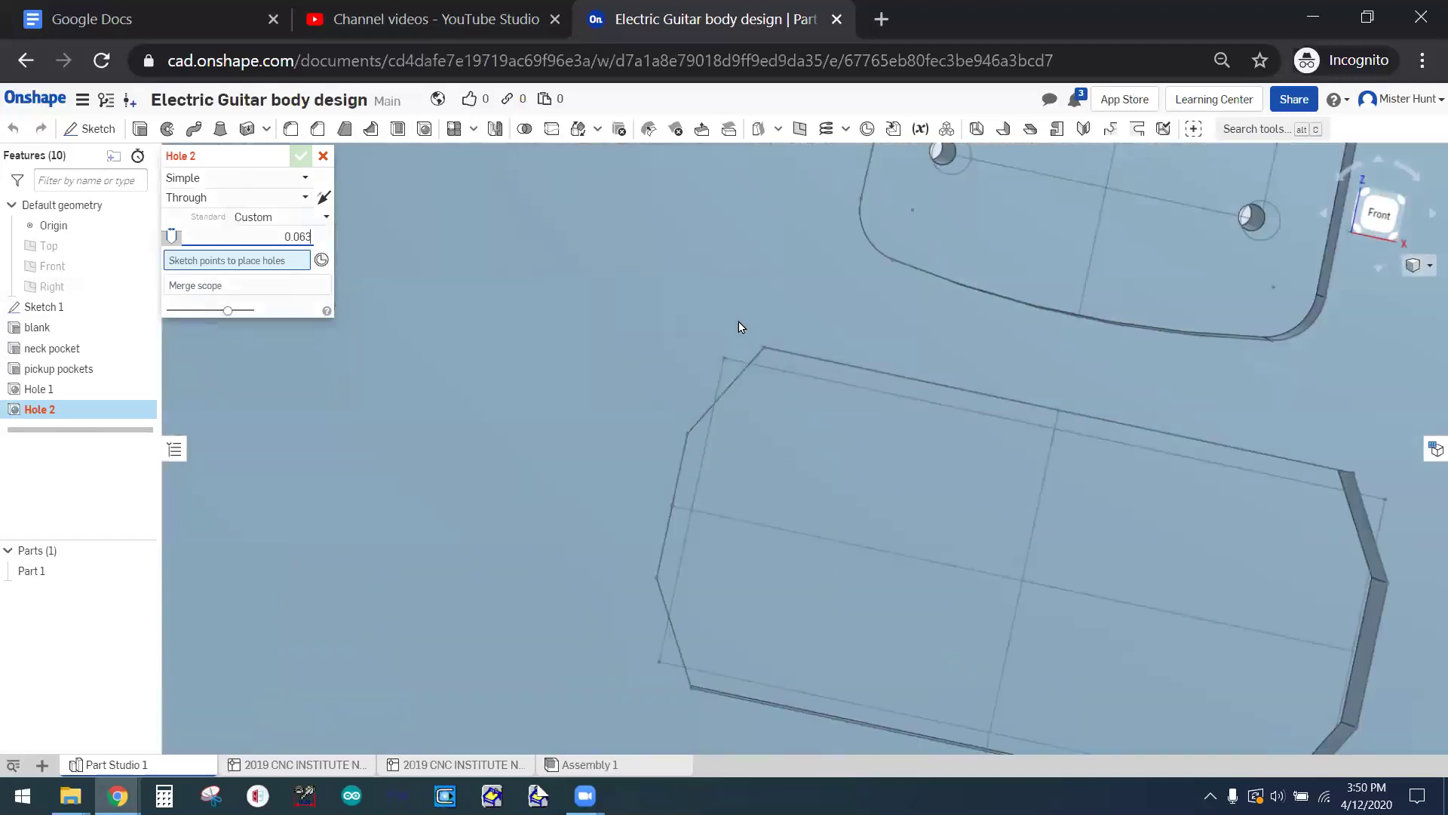
pyautogui.scroll(2, 729, 342)
# - Place the holes at the corner points of both pickup pockets
pyautogui.click(711, 392)
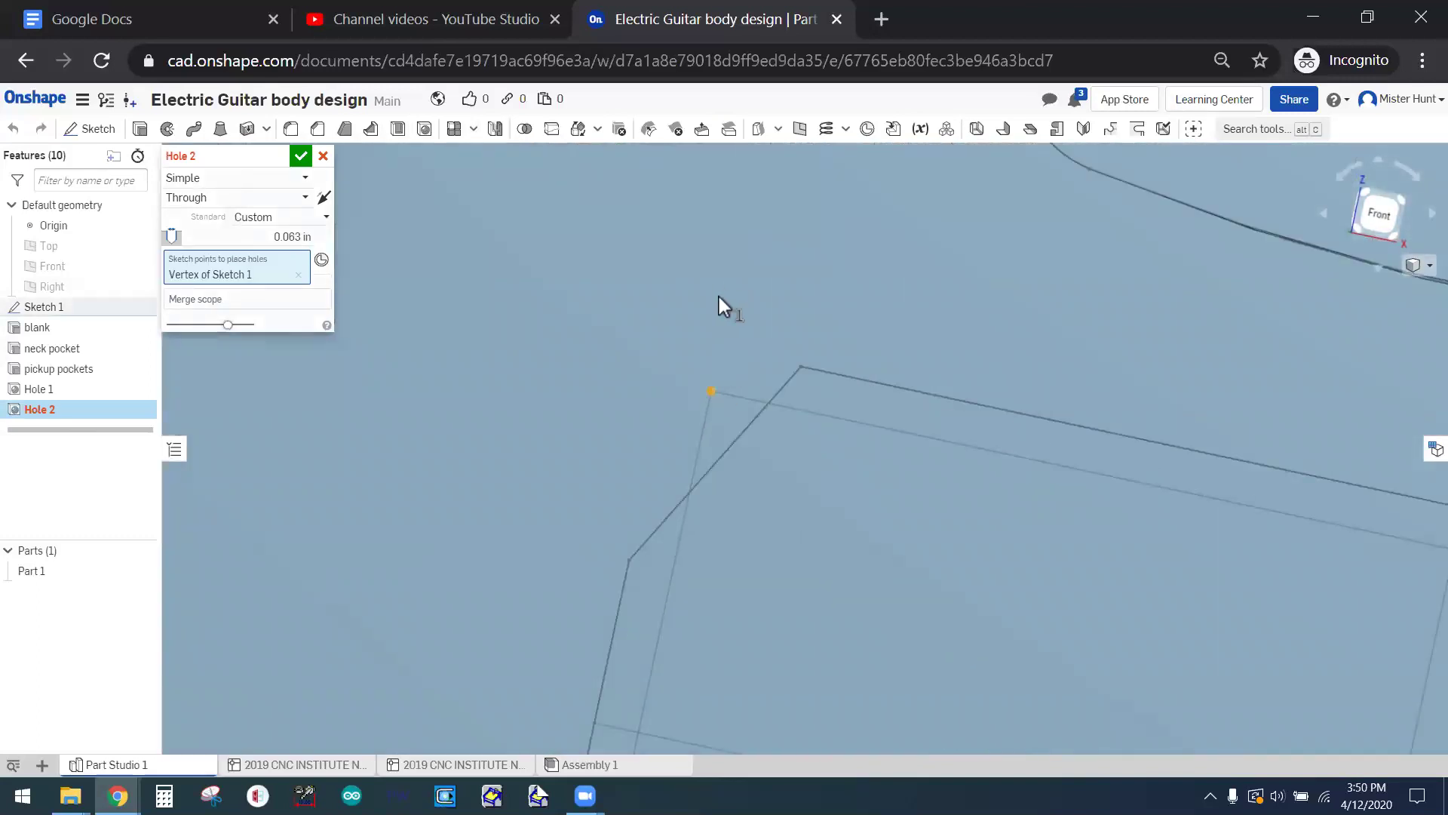
pyautogui.scroll(-3, 713, 284)
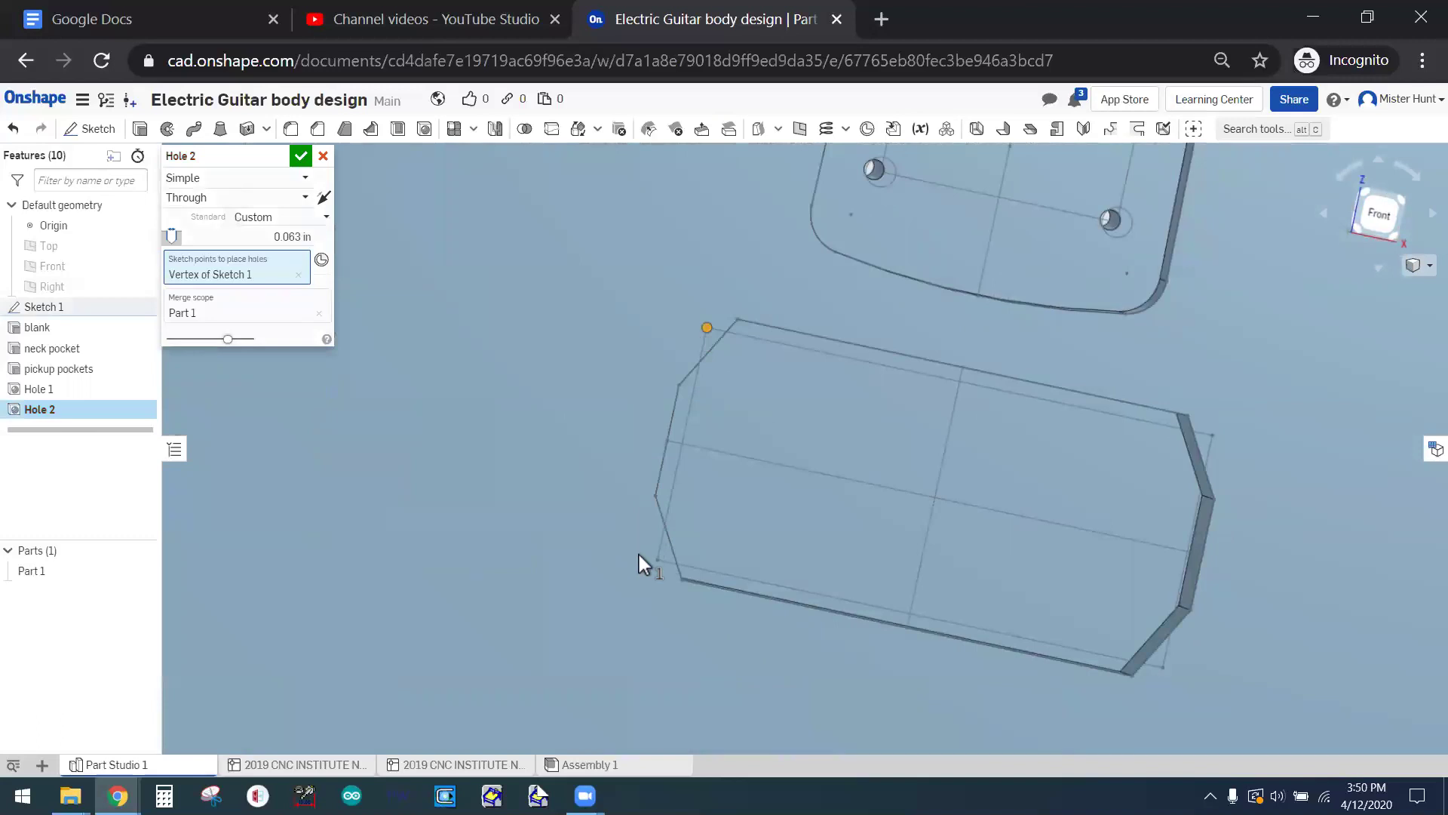
pyautogui.click(658, 561)
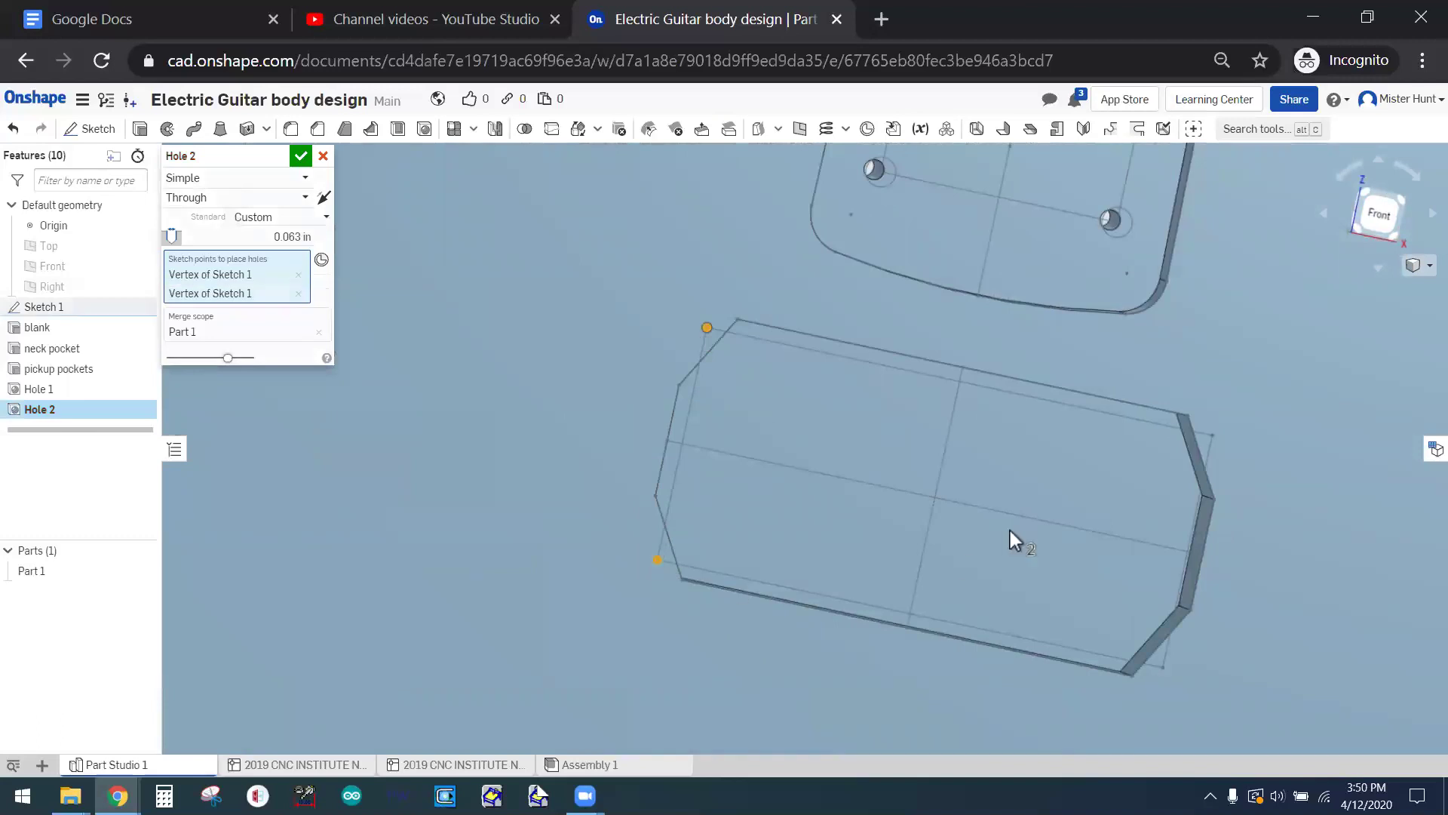
pyautogui.click(1212, 436)
pyautogui.click(1164, 667)
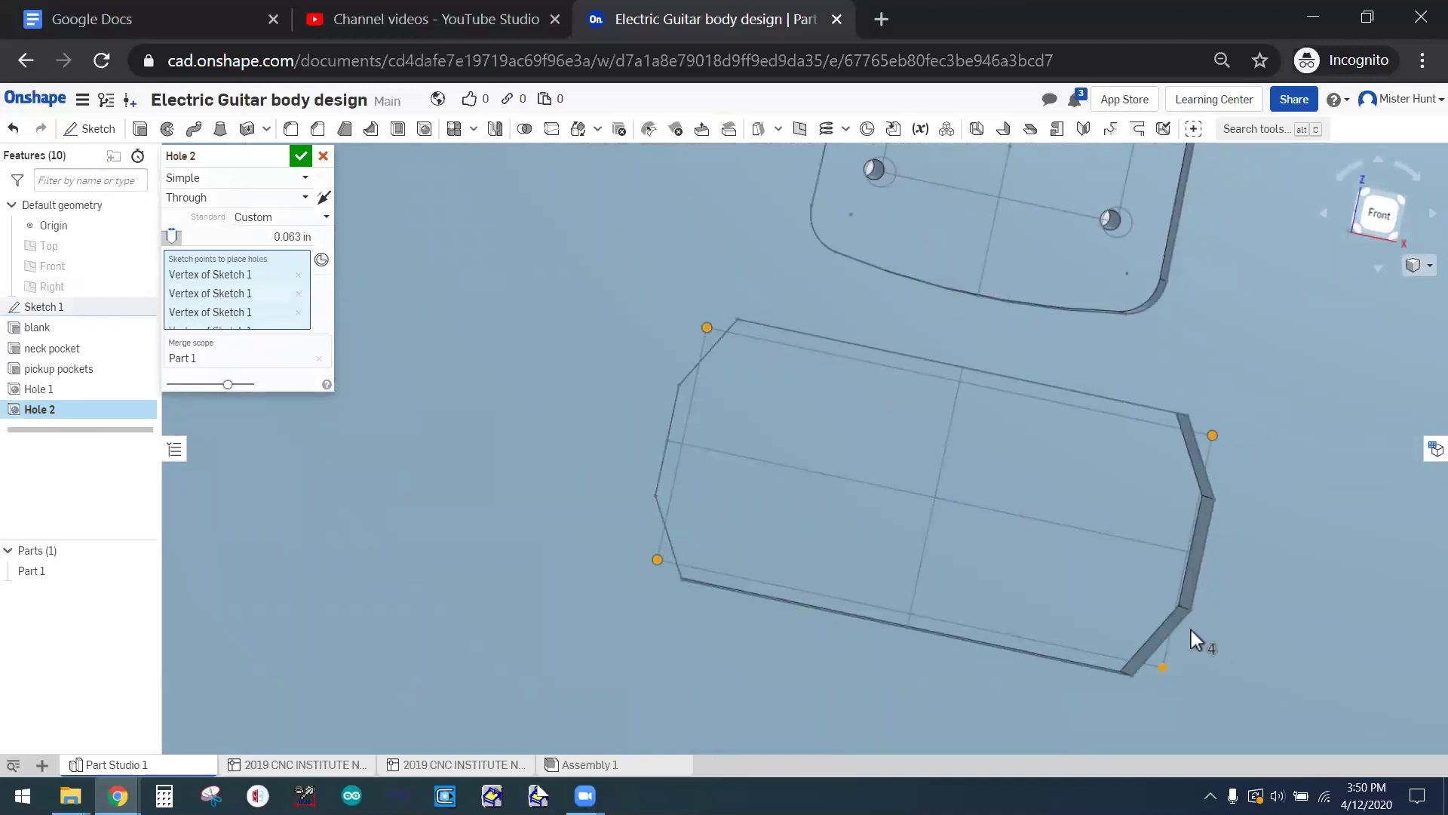
pyautogui.scroll(-3, 1214, 408)
pyautogui.scroll(-2, 1016, 271)
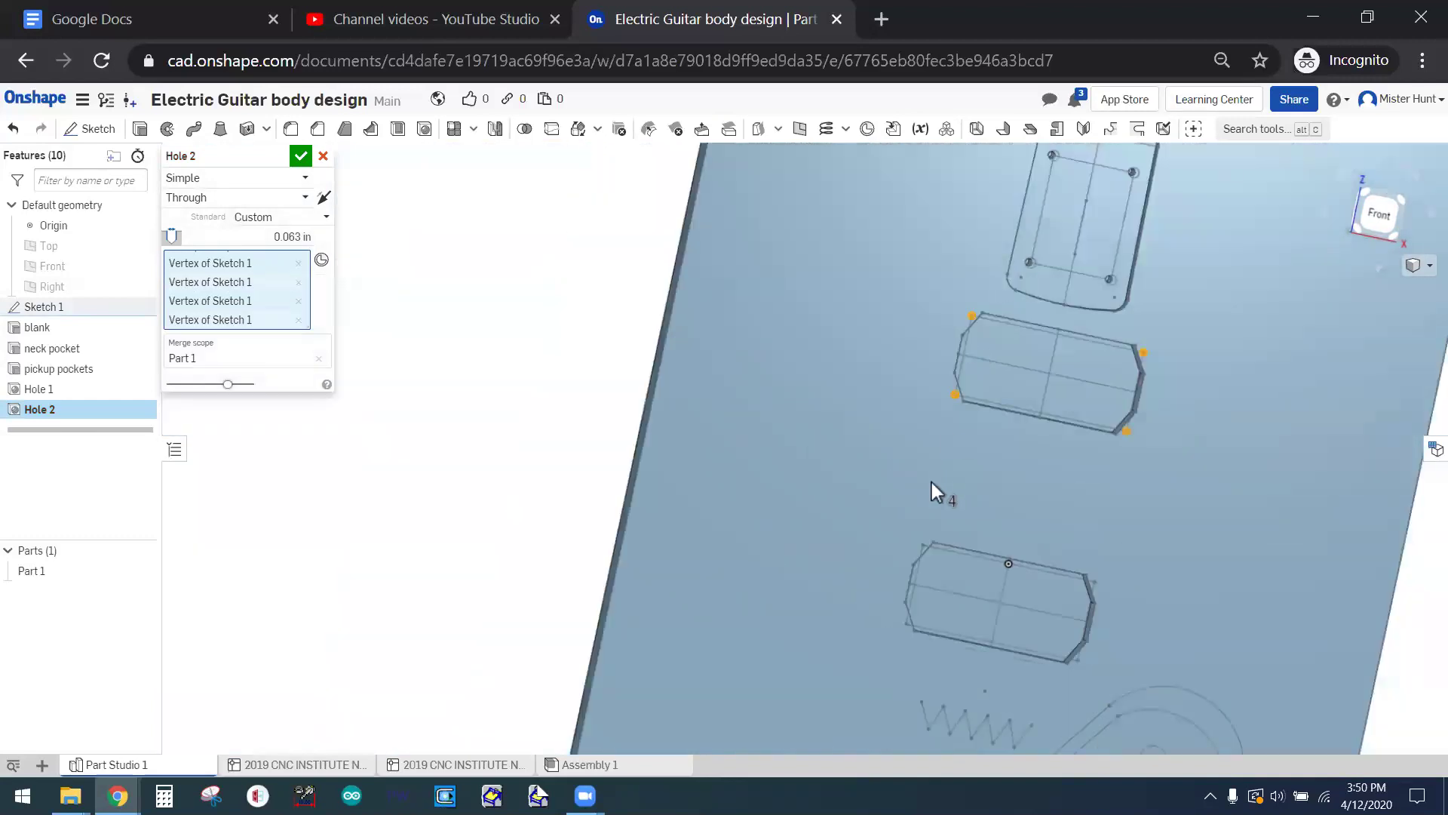
pyautogui.scroll(5, 1102, 705)
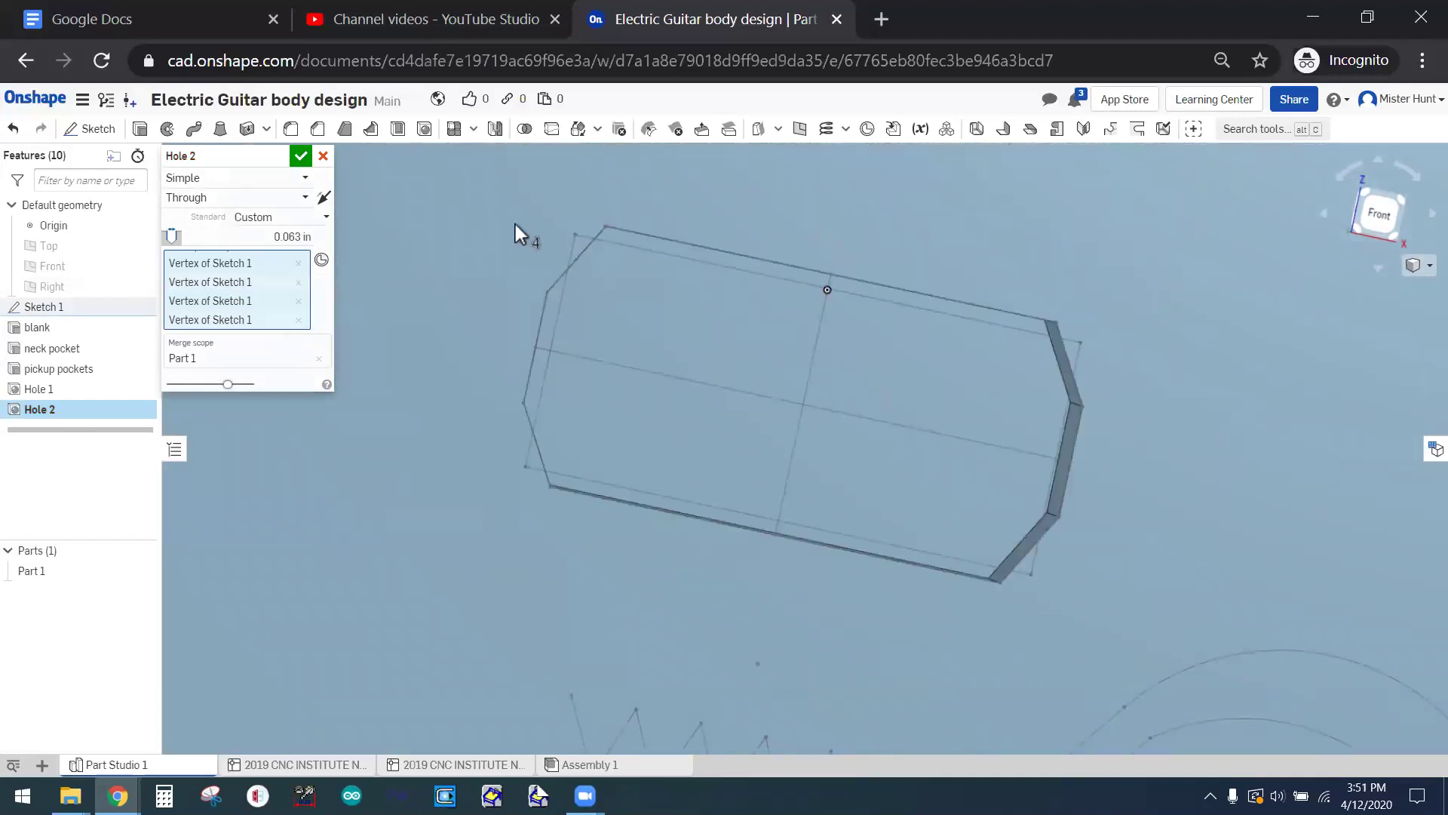
pyautogui.click(574, 235)
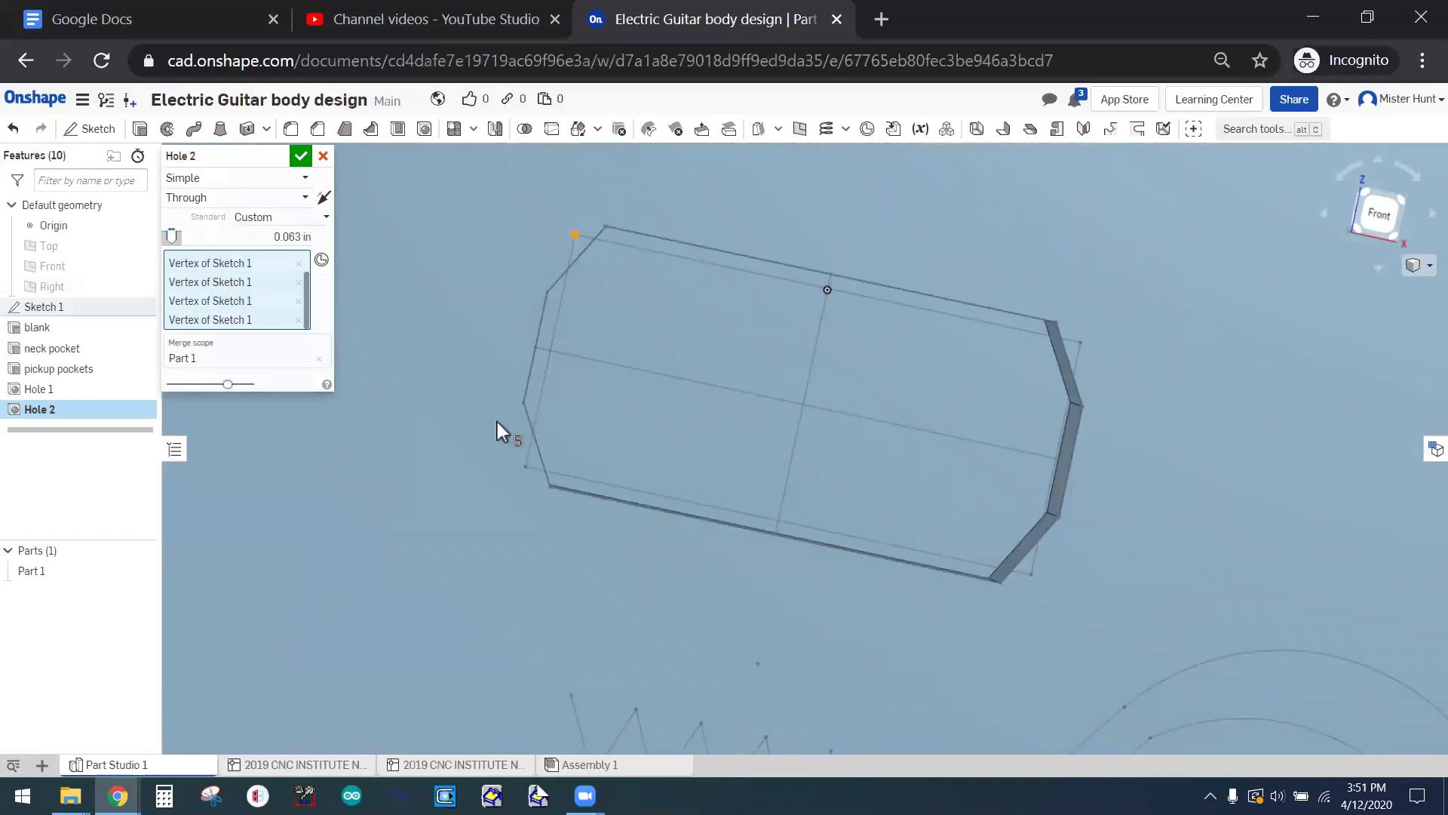
pyautogui.click(524, 465)
pyautogui.click(1082, 343)
# - Keep the Custom hole standard and preview the part with and without Hole 2
pyautogui.click(307, 194)
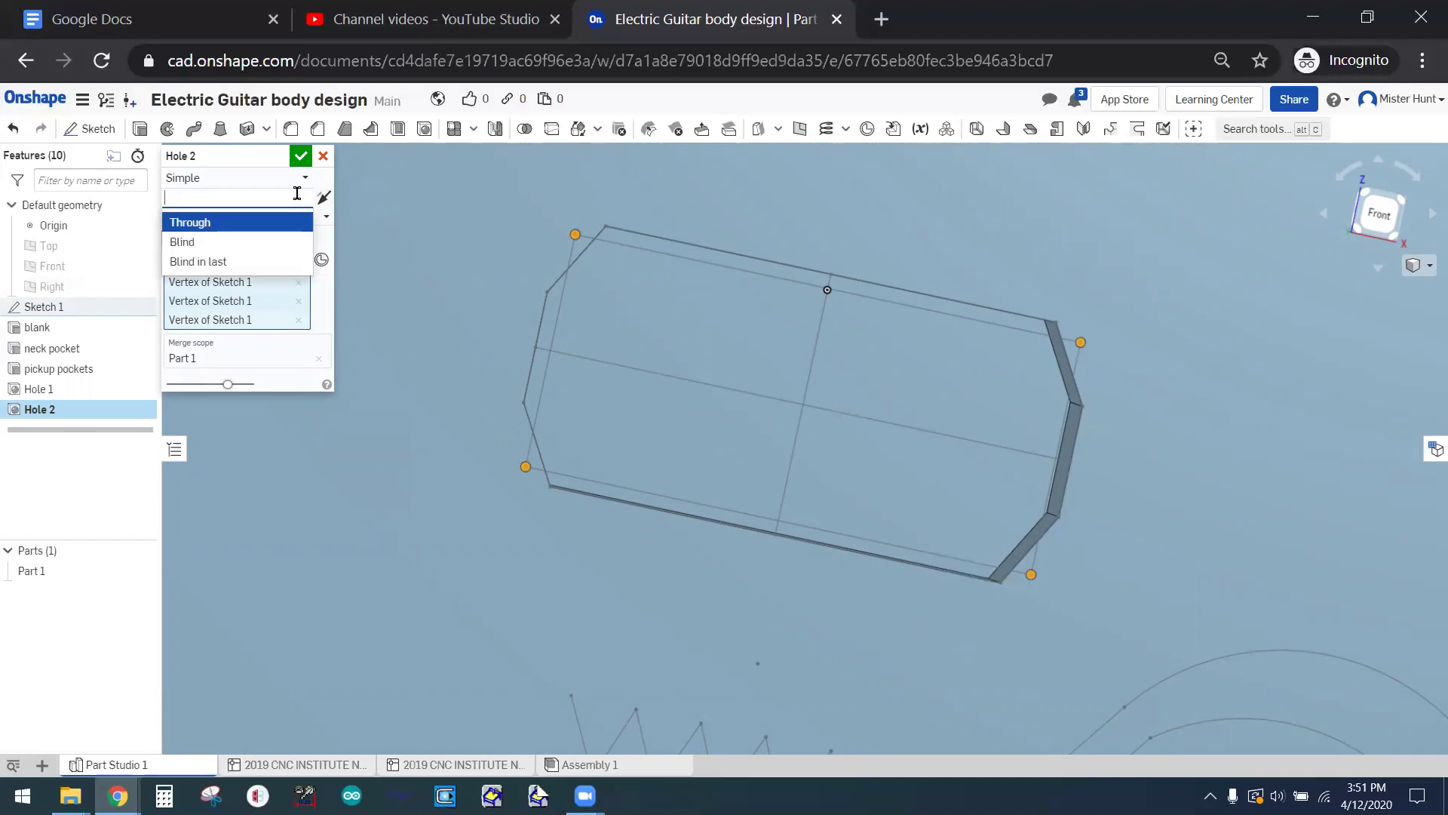
pyautogui.click(410, 220)
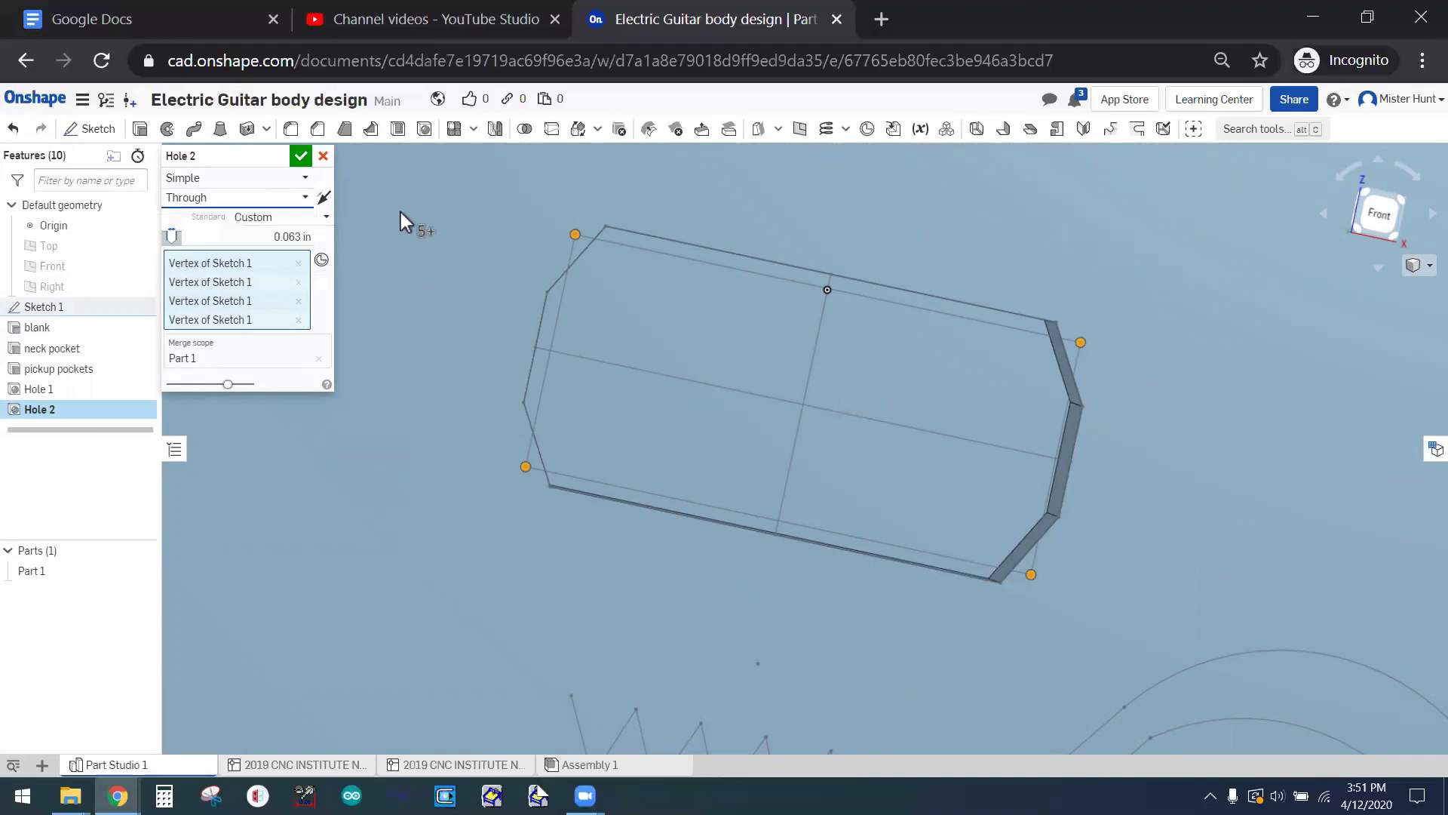
pyautogui.click(328, 215)
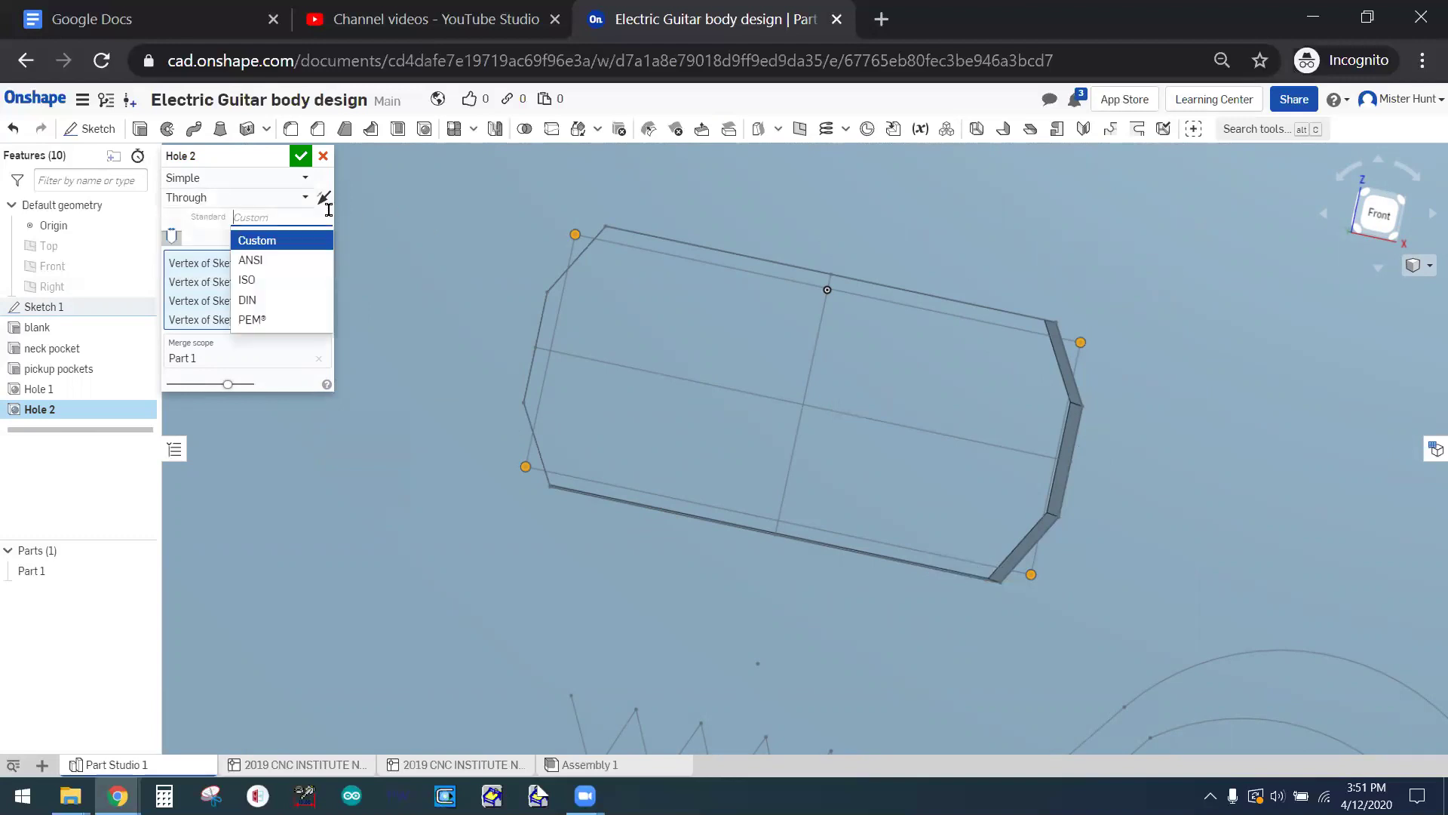
pyautogui.click(411, 226)
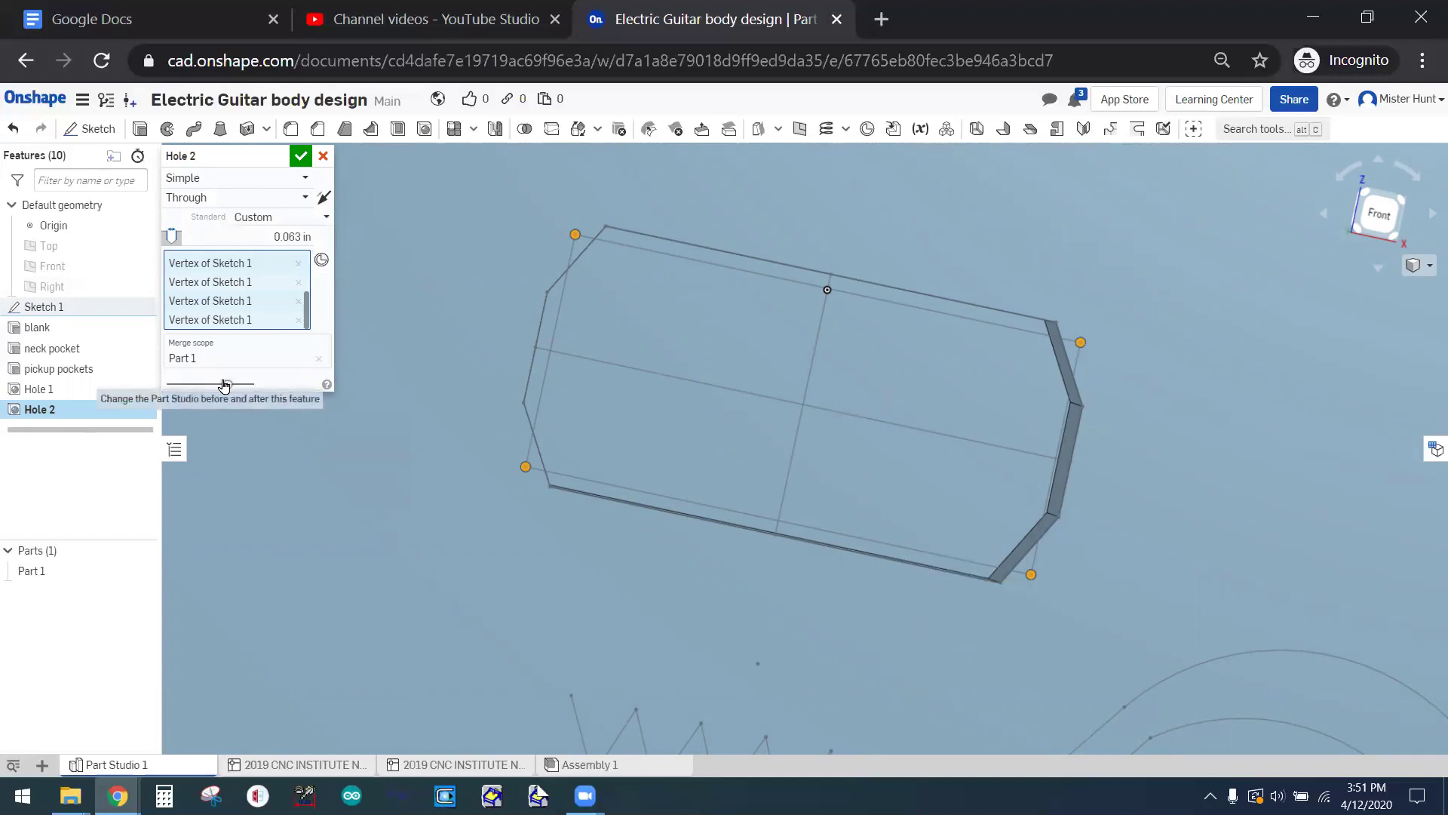
pyautogui.moveTo(225, 385); pyautogui.dragTo(194, 409)
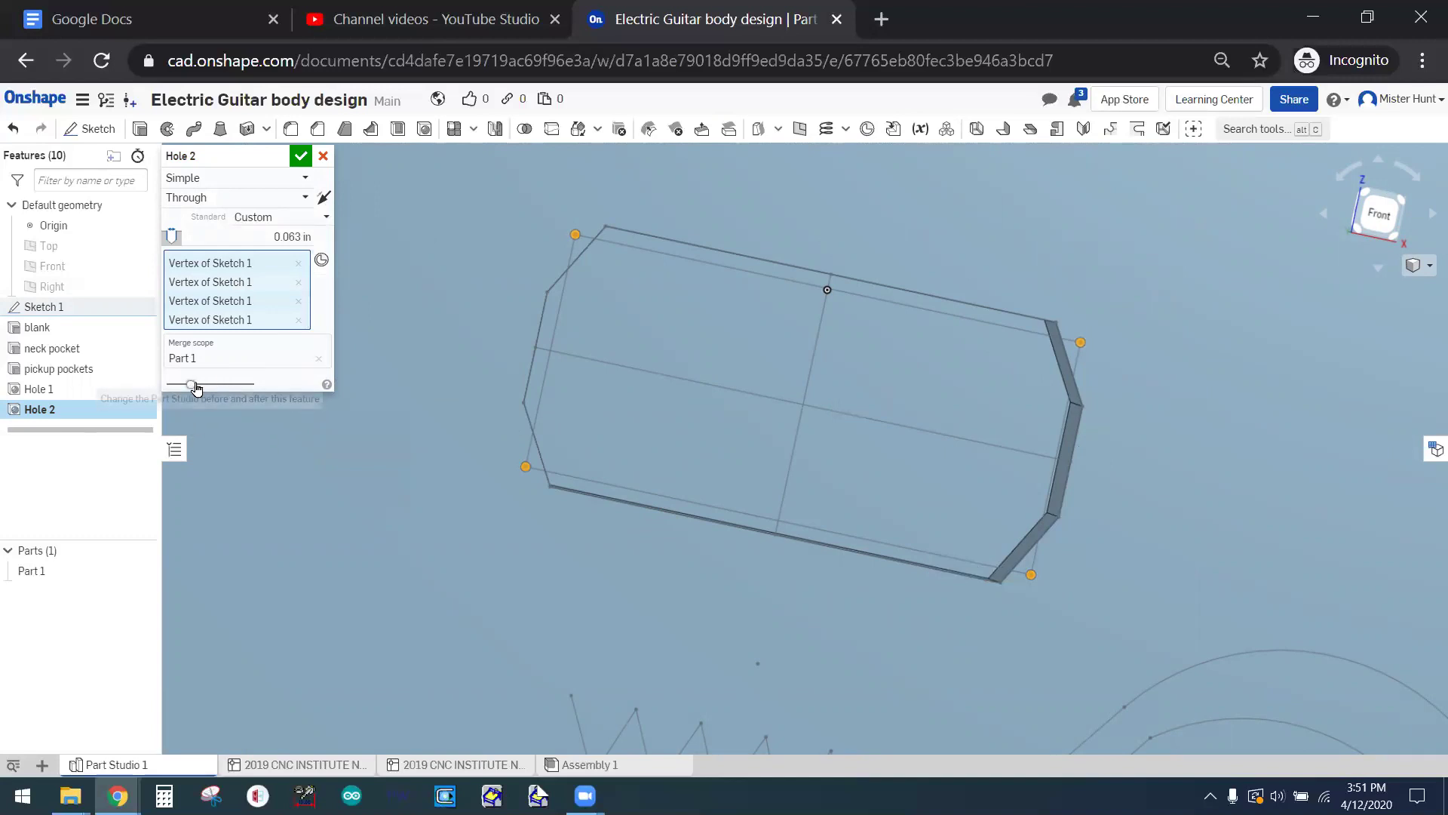
pyautogui.click(227, 385)
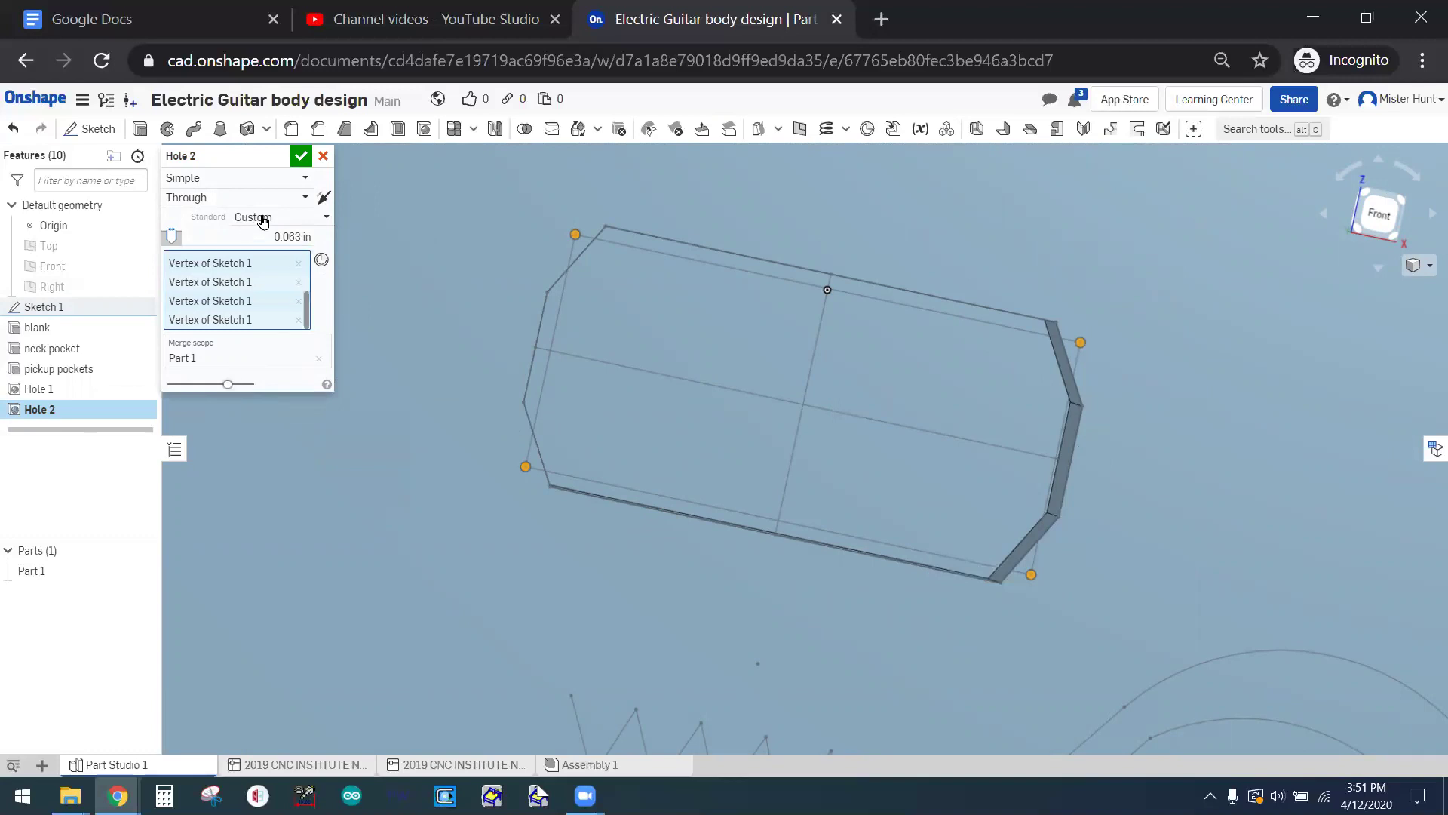
# - Make the holes blind, 0.375 in deep, and commit Hole 2
pyautogui.click(306, 199)
pyautogui.click(299, 240)
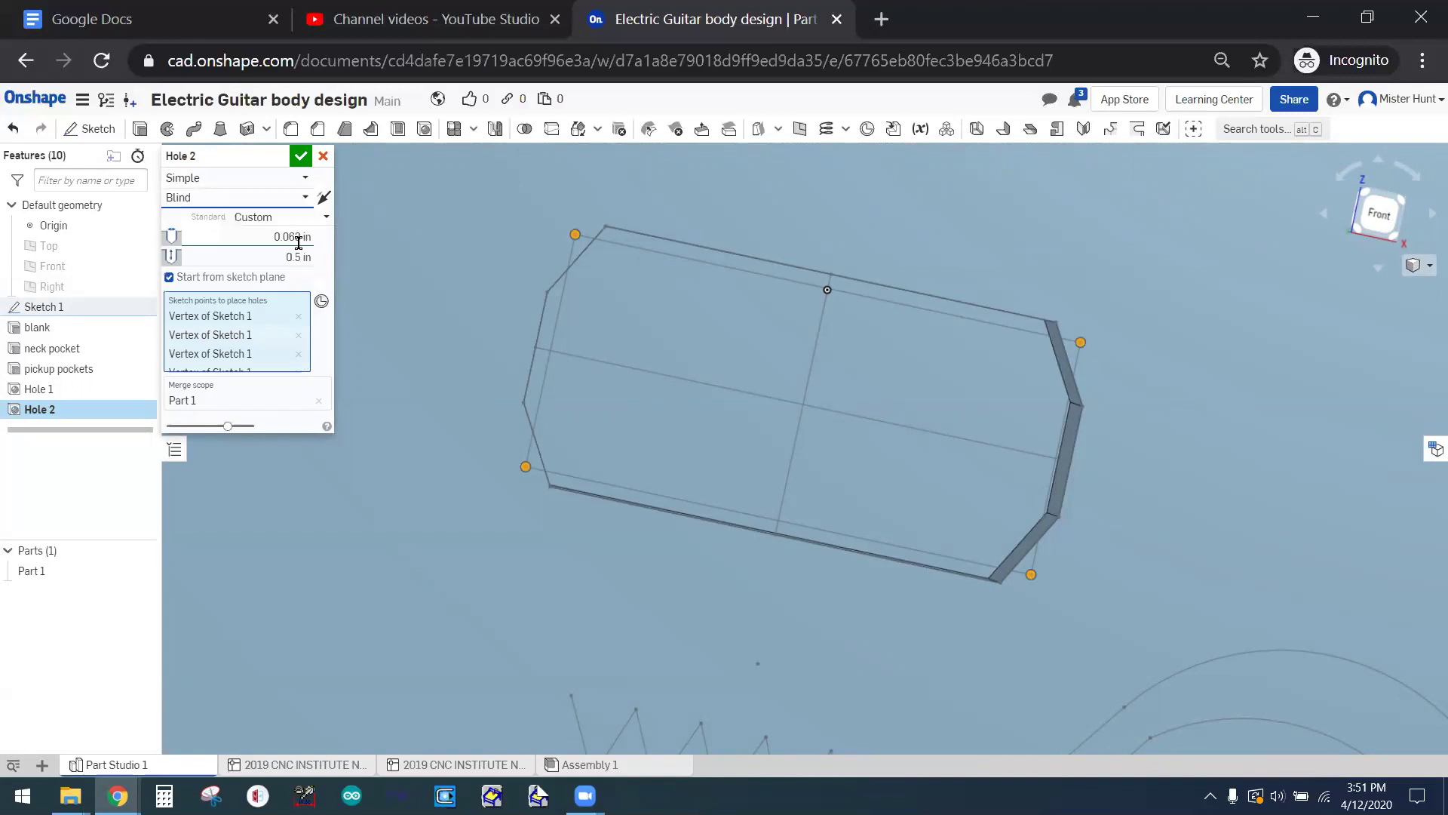
pyautogui.click(273, 257)
pyautogui.moveTo(273, 257); pyautogui.dragTo(335, 269)
pyautogui.press('BackSpace')
pyautogui.write('.375')
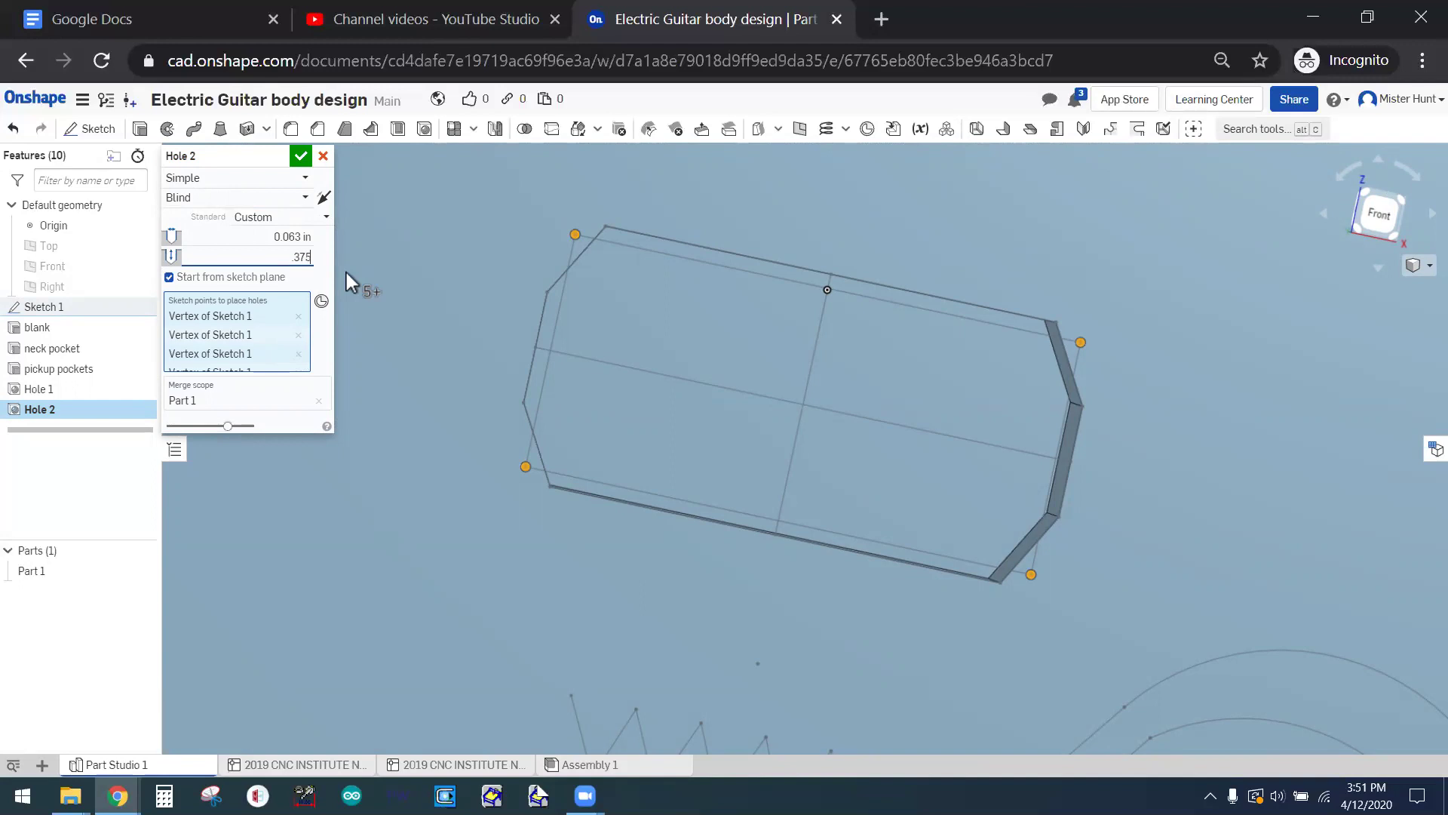
pyautogui.click(243, 193)
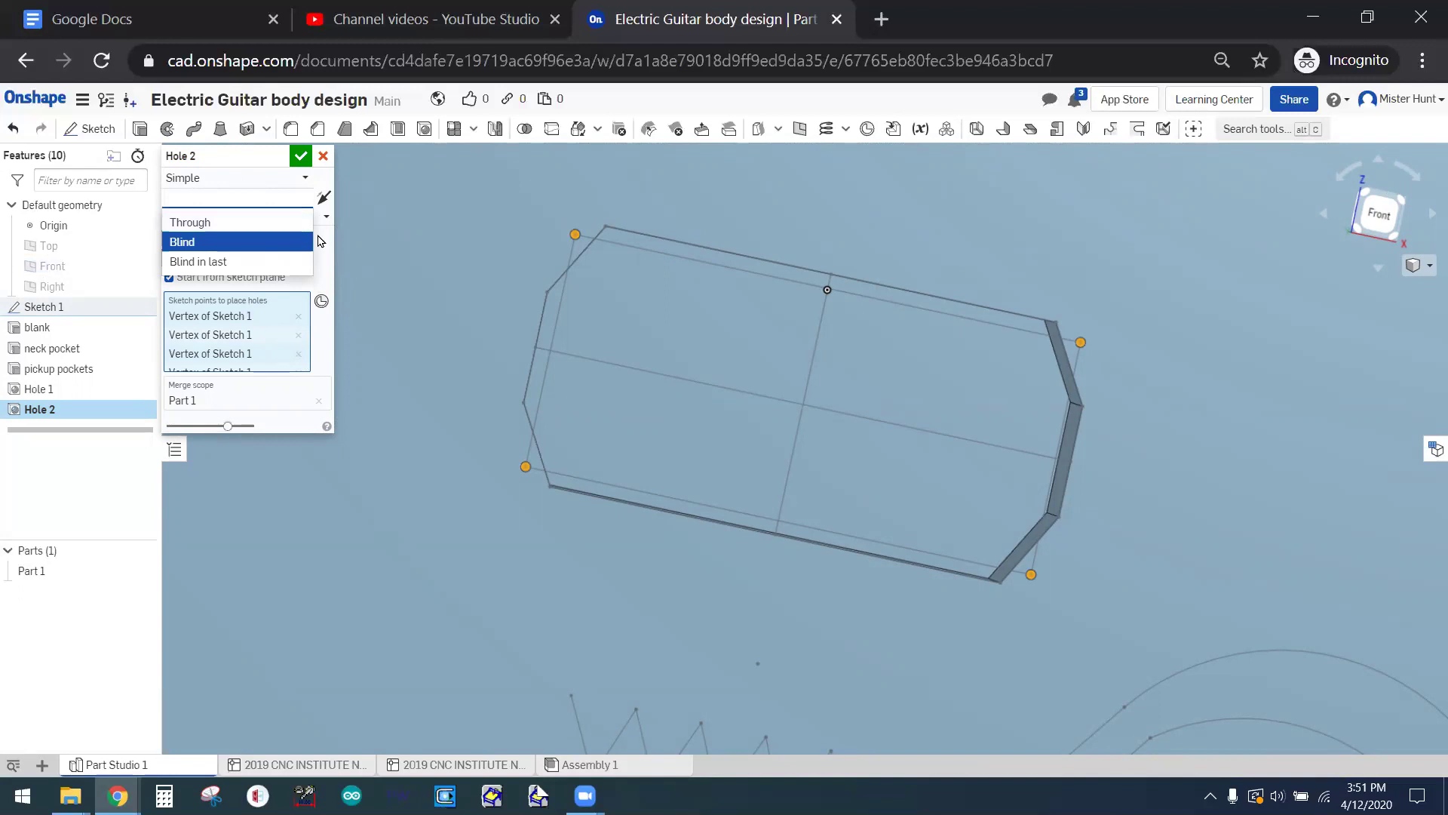
pyautogui.click(291, 241)
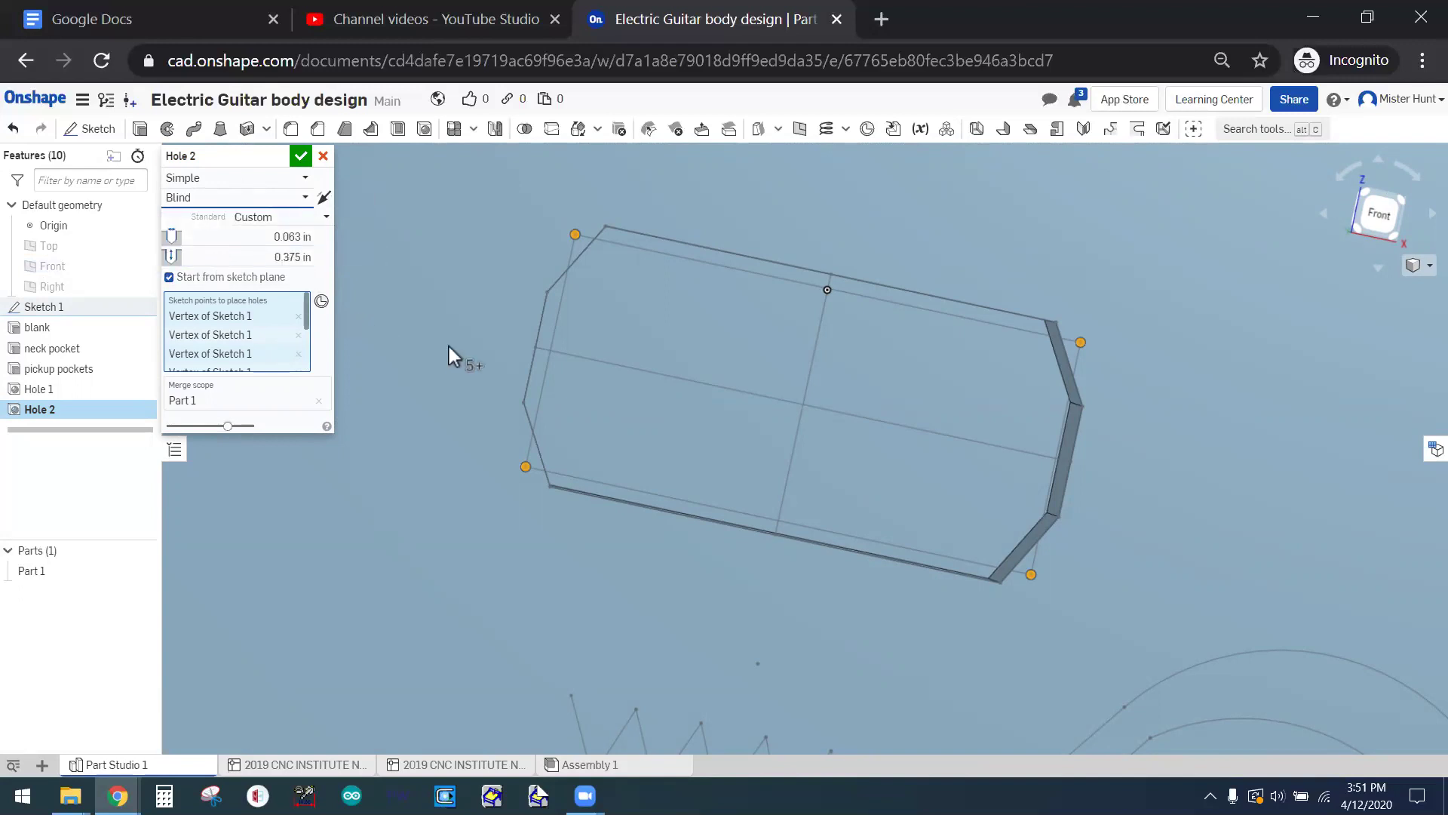
pyautogui.click(301, 159)
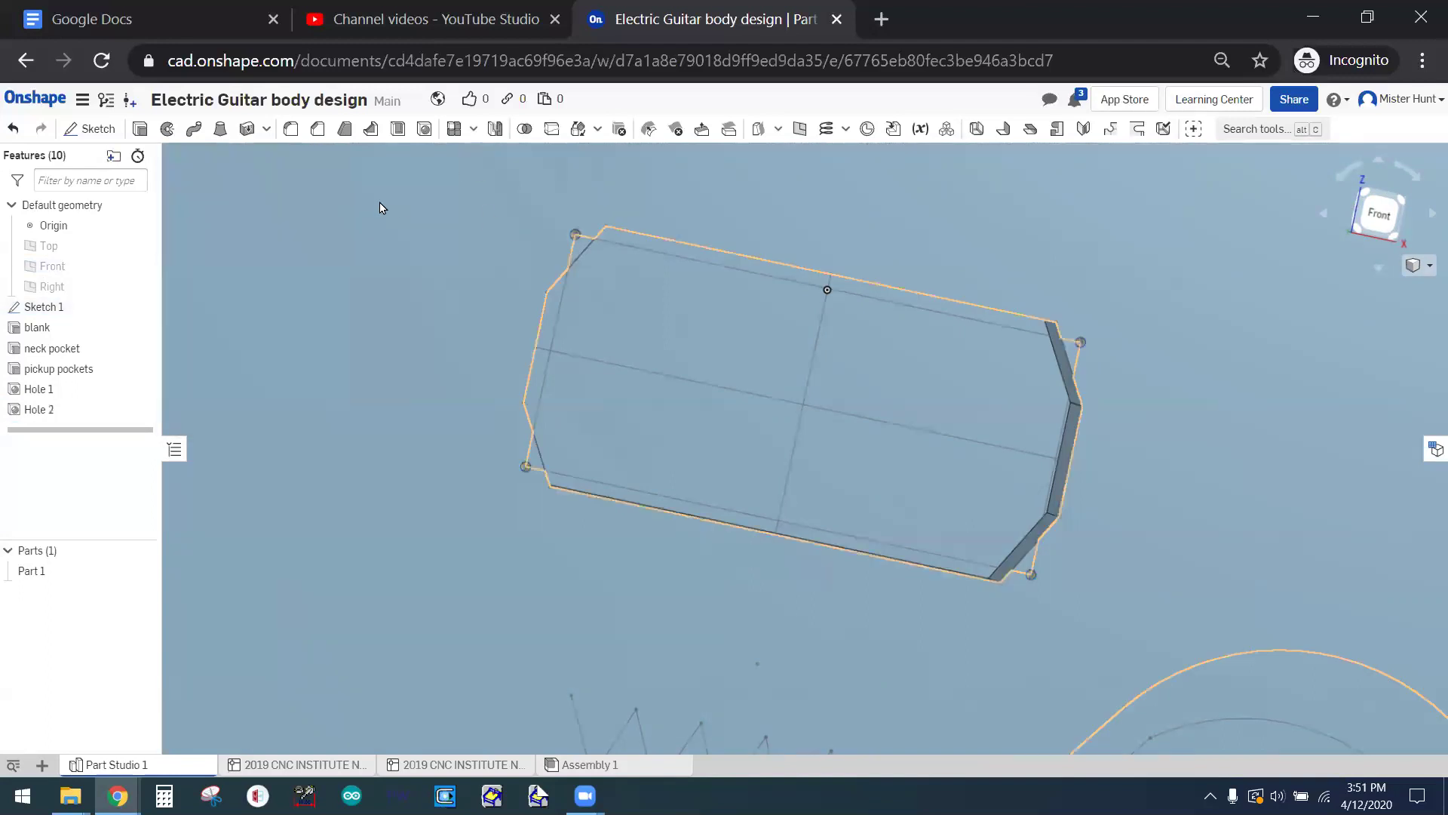
pyautogui.rightClick(1179, 265)
pyautogui.moveTo(1133, 234); pyautogui.dragTo(465, 220, button='right')
pyautogui.click(332, 268)
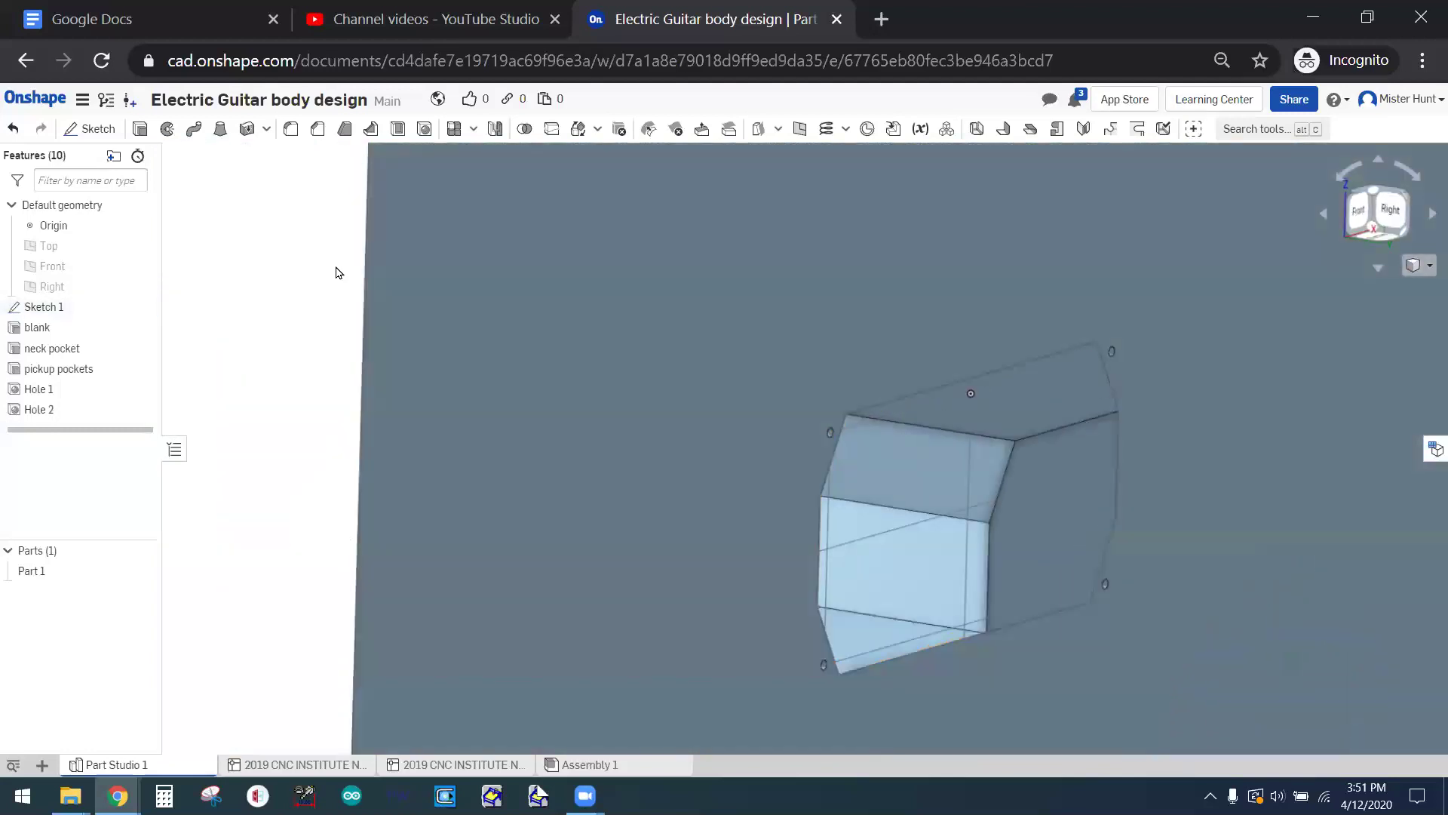
pyautogui.scroll(3, 337, 268)
pyautogui.scroll(-3, 365, 220)
pyautogui.scroll(-3, 392, 183)
pyautogui.scroll(5, 388, 184)
pyautogui.scroll(-6, 382, 175)
pyautogui.moveTo(820, 345)
pyautogui.mouseDown(button='right')
pyautogui.moveTo(611, 329)
pyautogui.moveTo(767, 348)
pyautogui.moveTo(898, 320)
pyautogui.moveTo(838, 324)
pyautogui.mouseUp(button='right')
pyautogui.scroll(5, 459, 304)
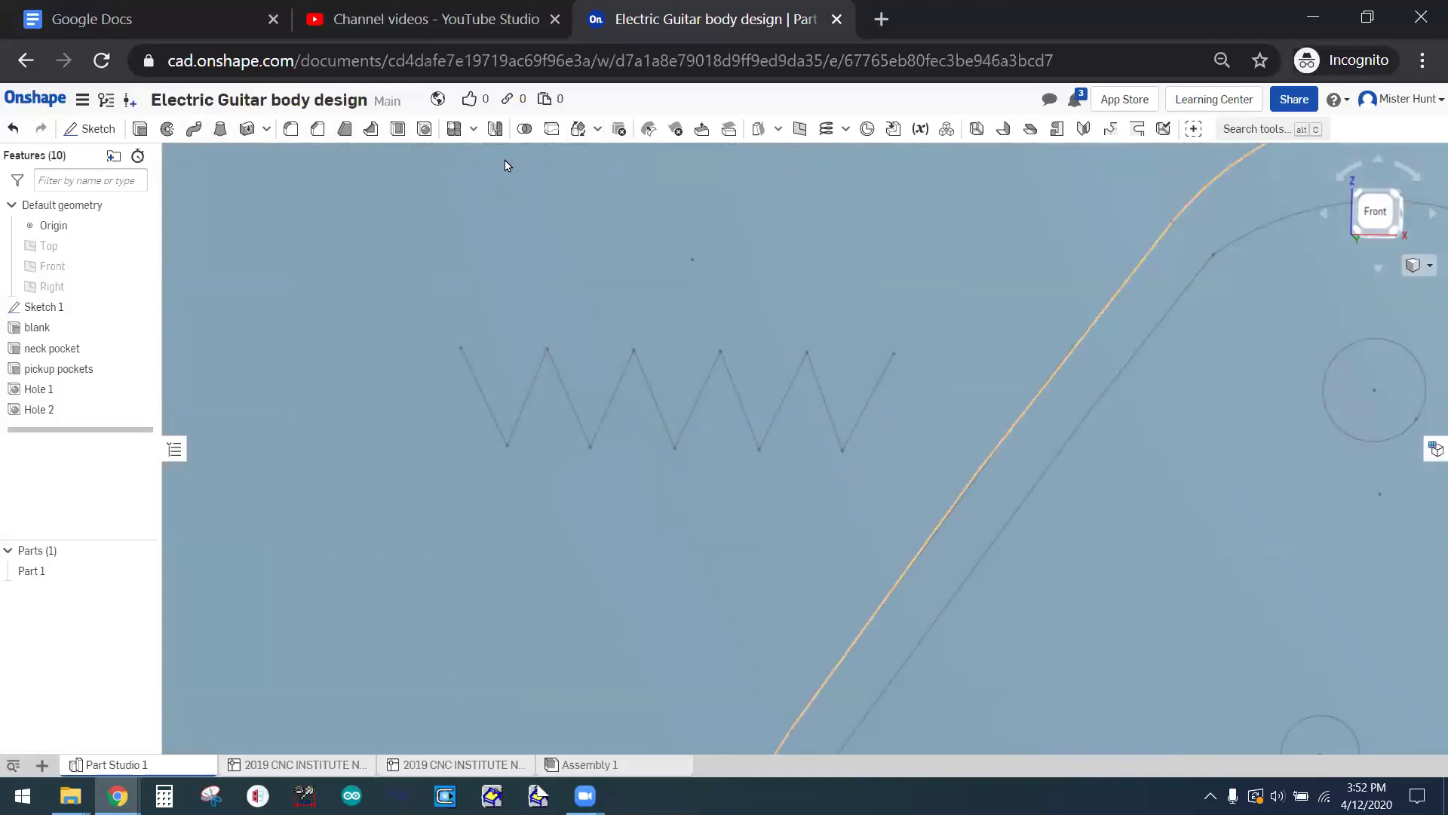
# - Create Hole 3 at each zigzag vertex as blind 0.063 in holes, 0.375 in deep
pyautogui.click(424, 128)
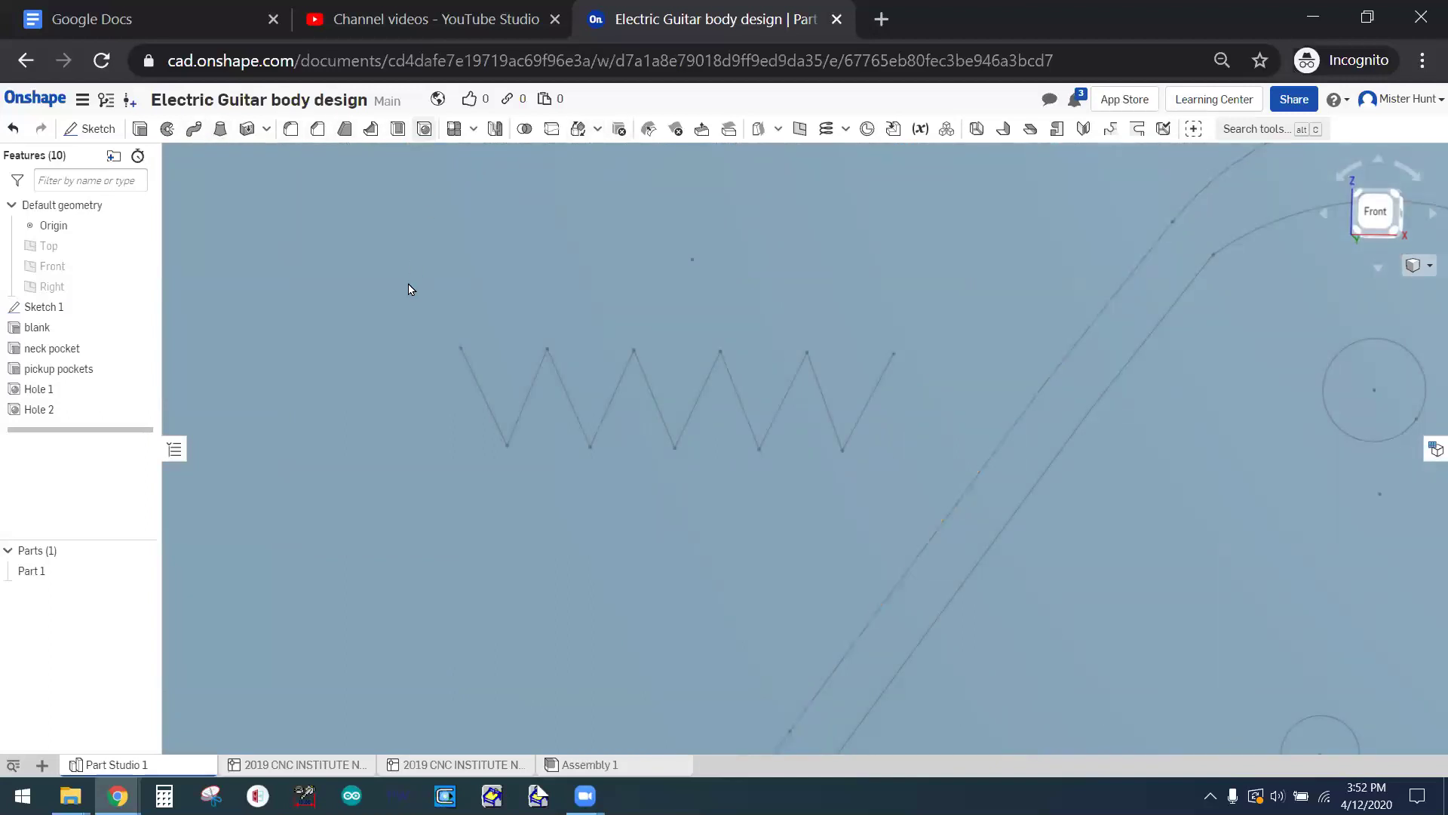
pyautogui.click(460, 349)
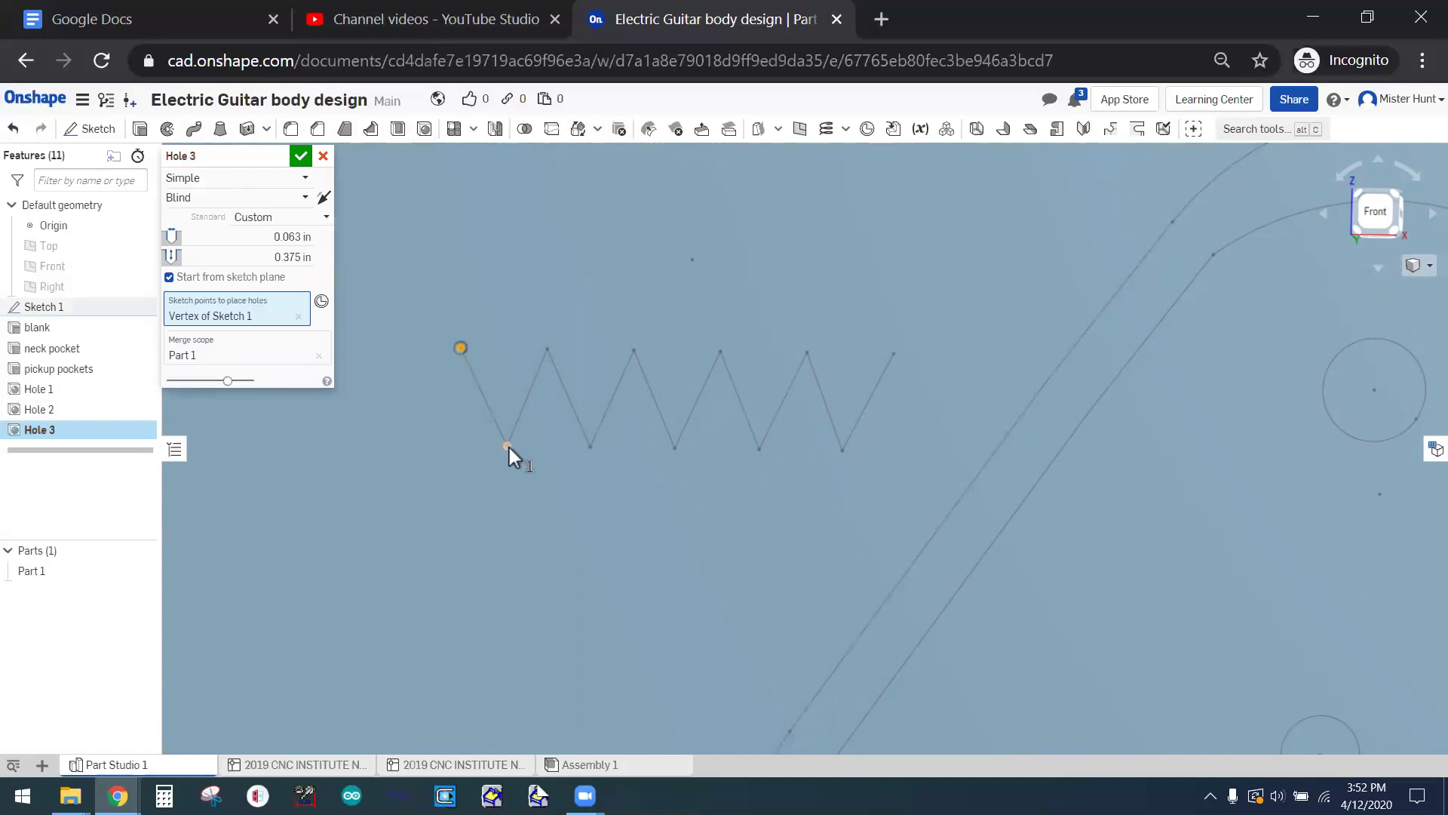
pyautogui.click(508, 446)
pyautogui.click(547, 350)
pyautogui.click(590, 447)
pyautogui.click(674, 448)
pyautogui.click(760, 449)
pyautogui.click(808, 353)
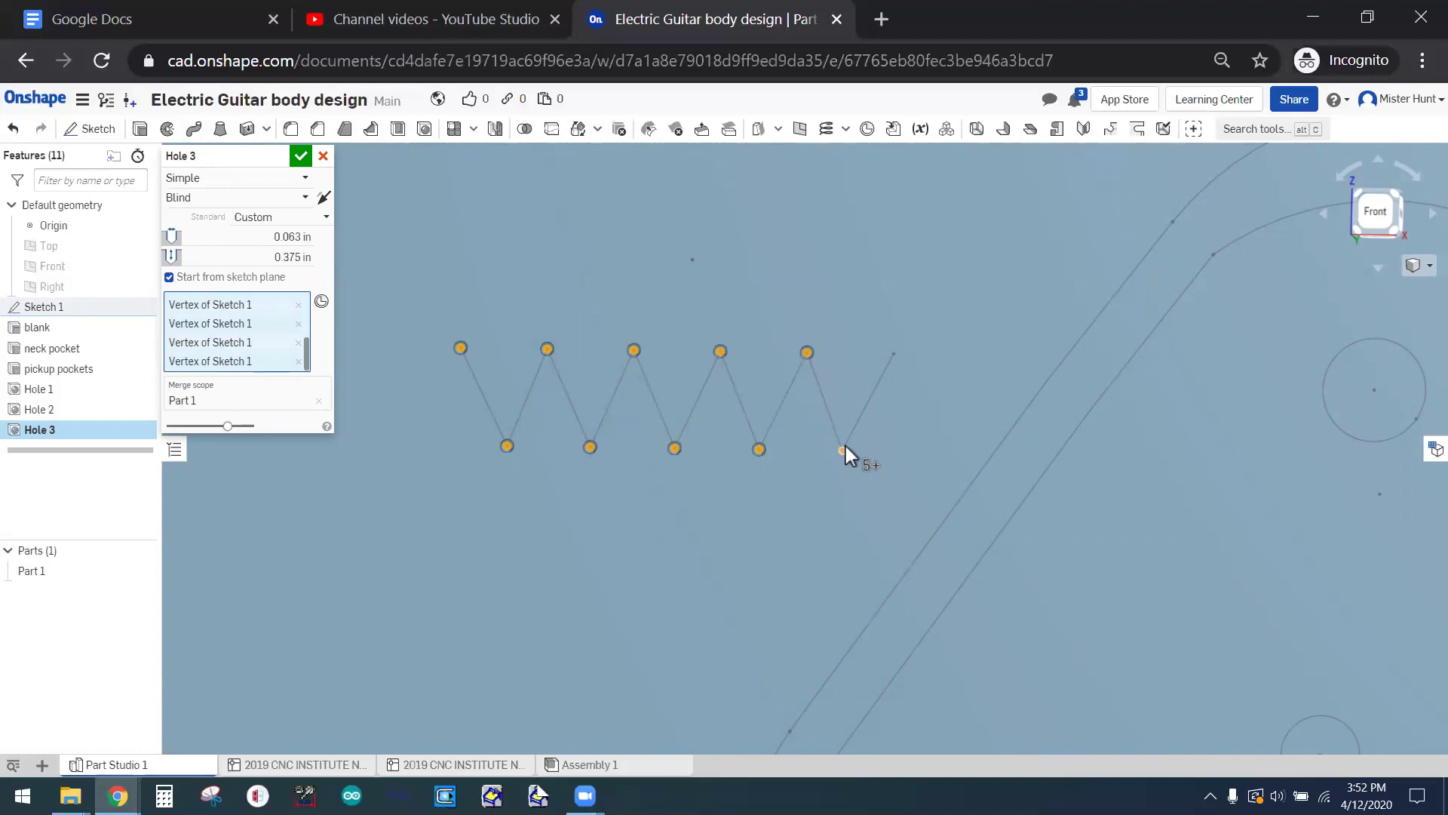
pyautogui.click(843, 449)
pyautogui.click(894, 354)
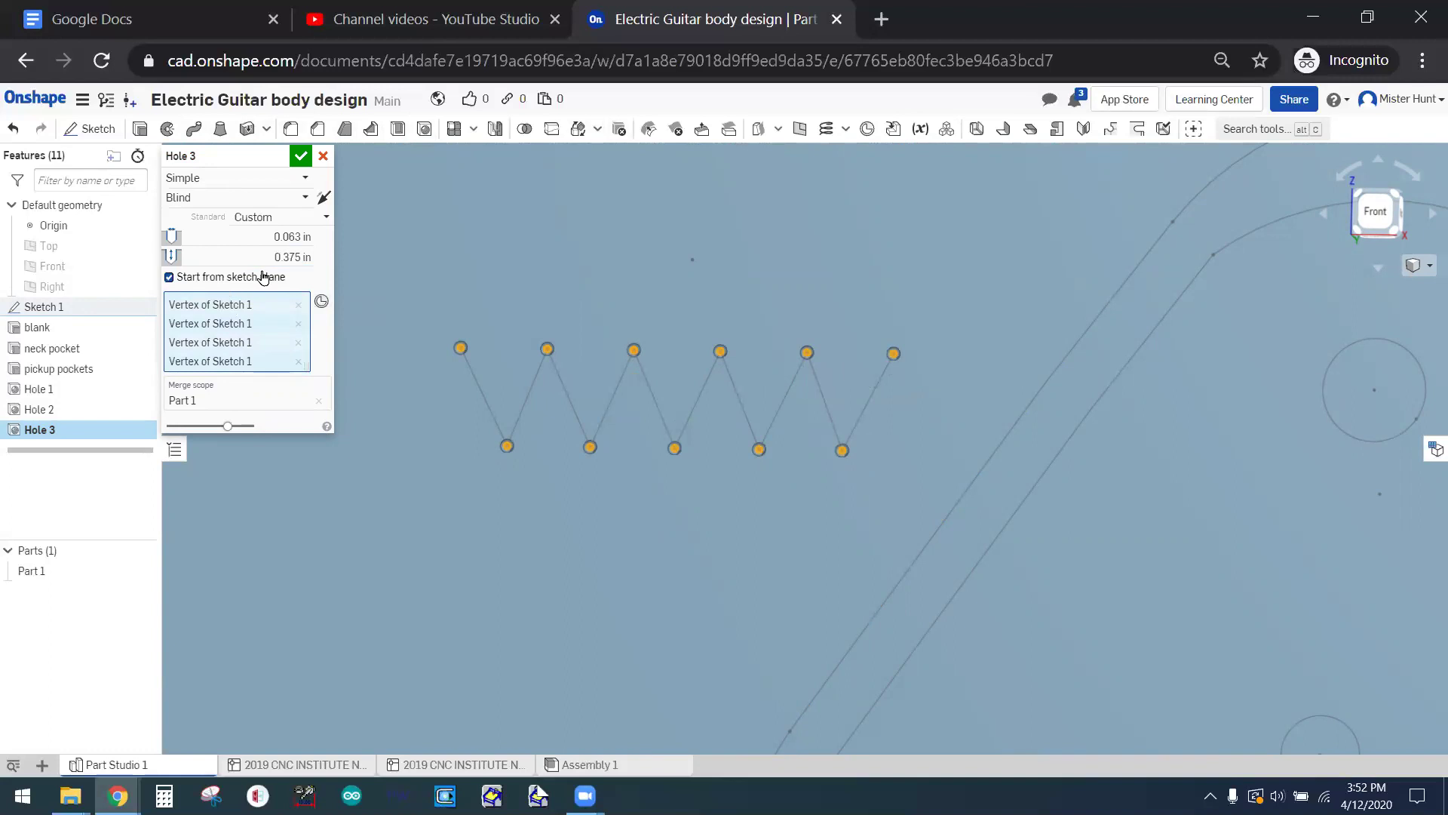
pyautogui.click(301, 157)
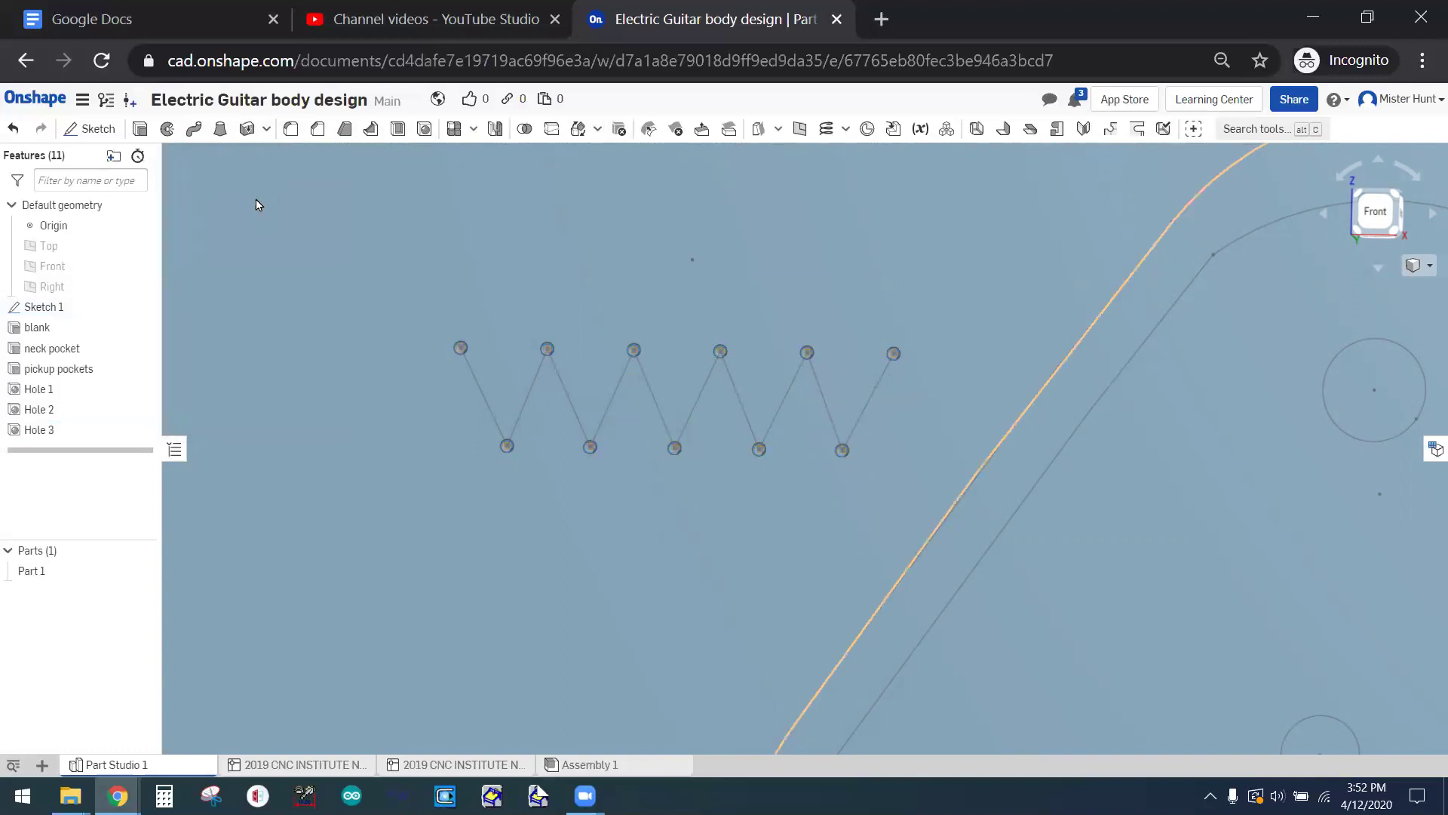
# - Inspect the control-cavity sketch, then tilt the front view to show the body's thickness
pyautogui.click(1400, 200)
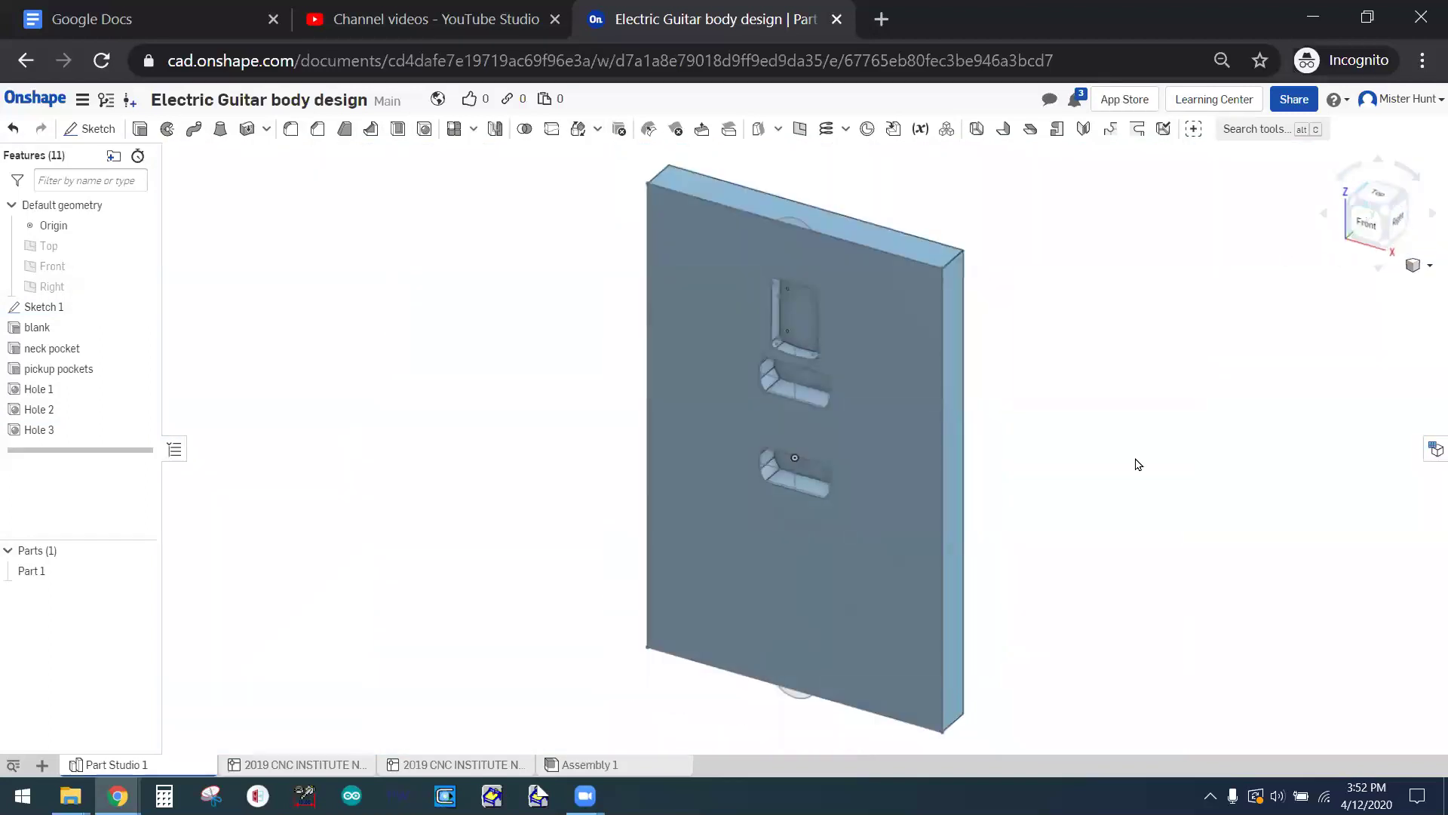
pyautogui.scroll(-2, 853, 582)
pyautogui.scroll(6, 861, 604)
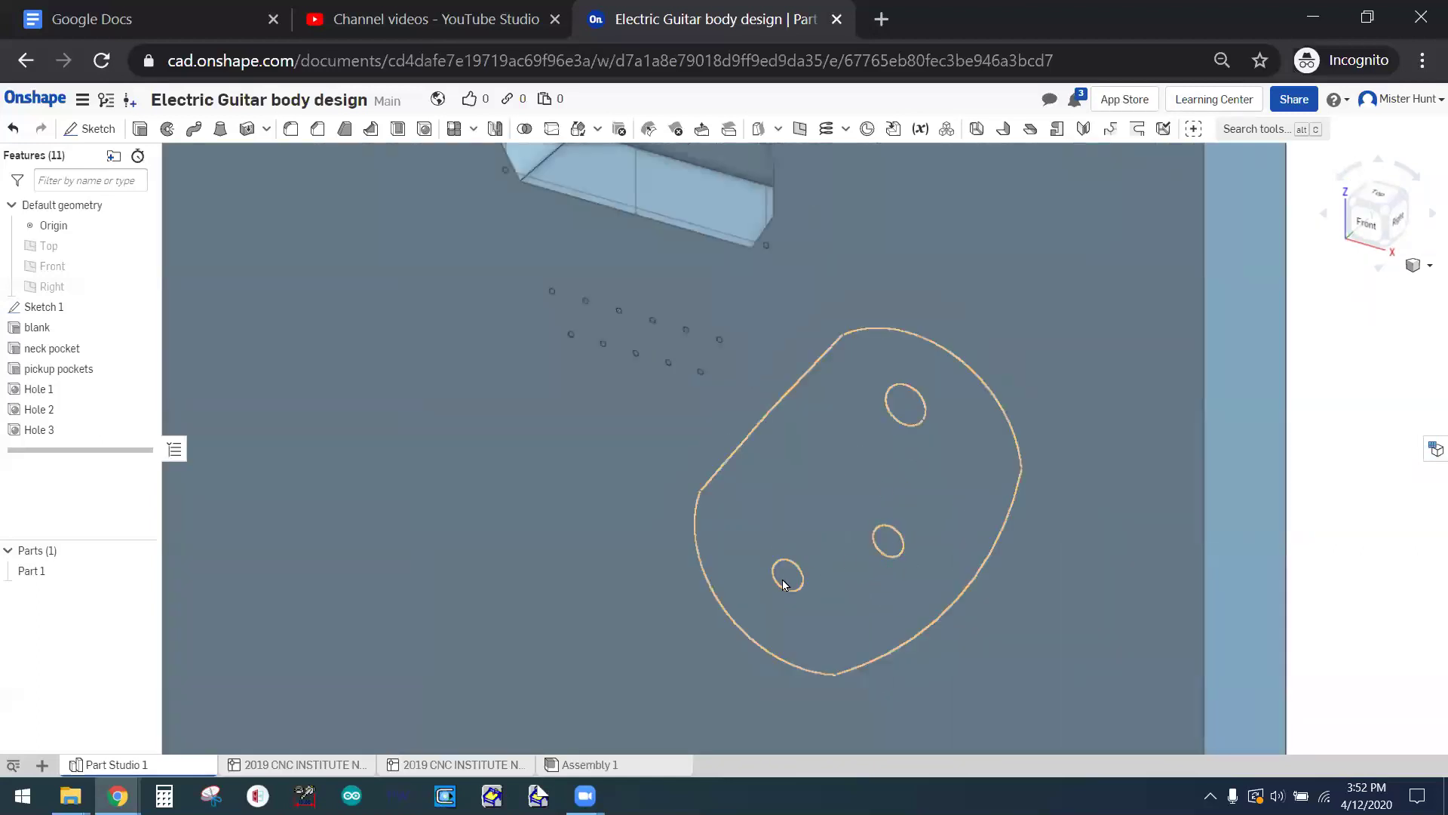
pyautogui.click(907, 411)
pyautogui.click(886, 540)
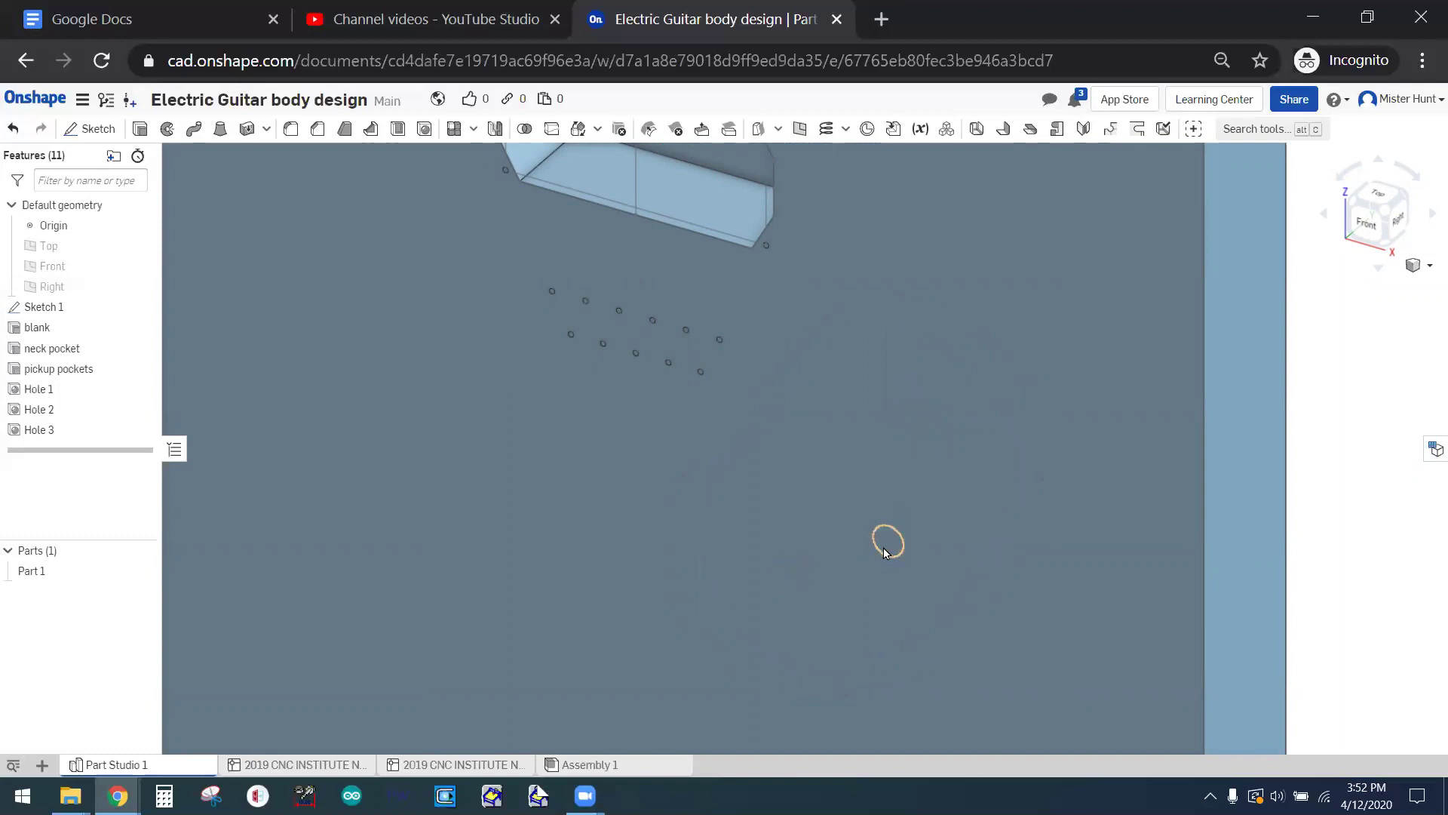
pyautogui.click(787, 575)
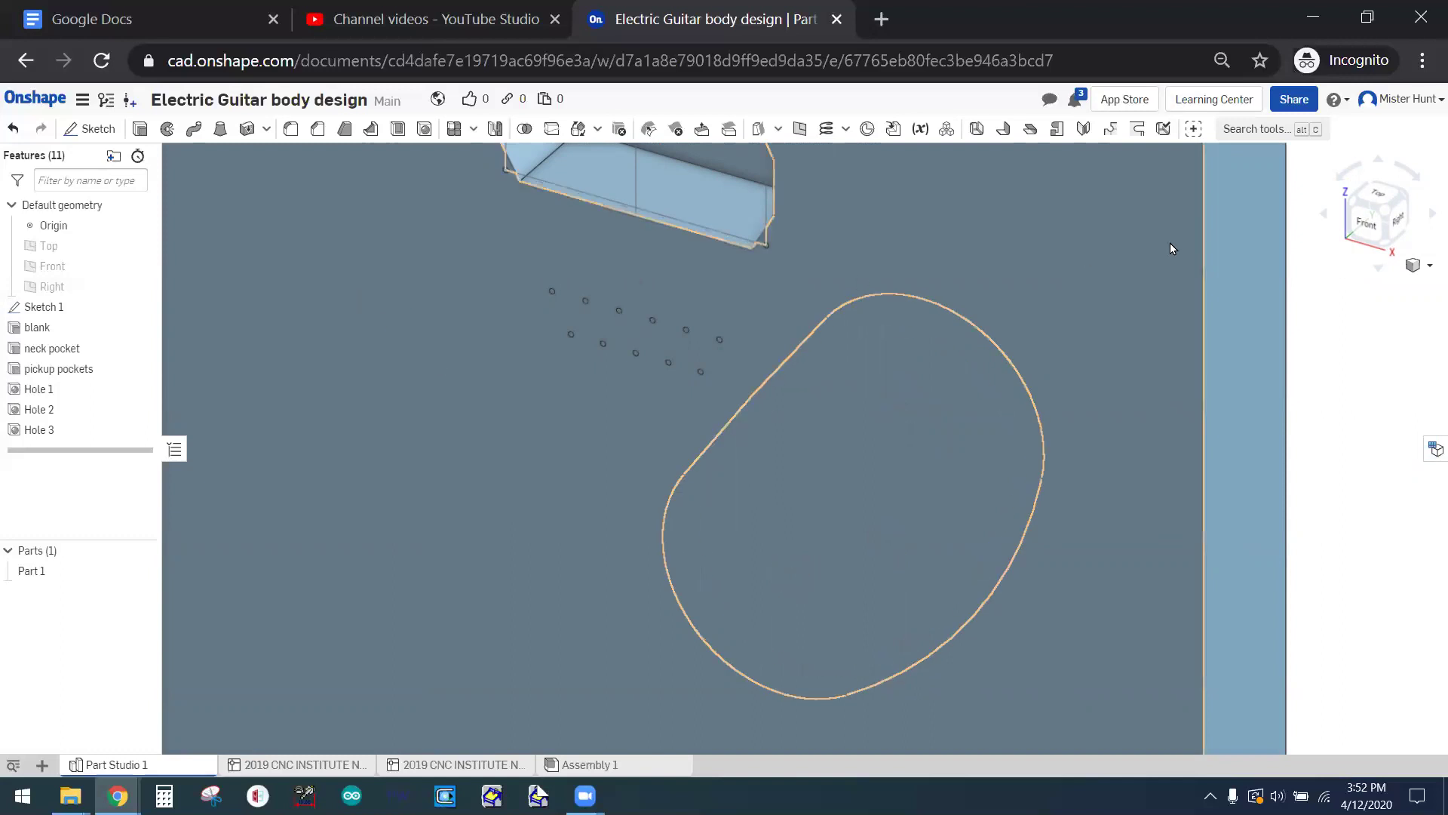
pyautogui.click(1371, 230)
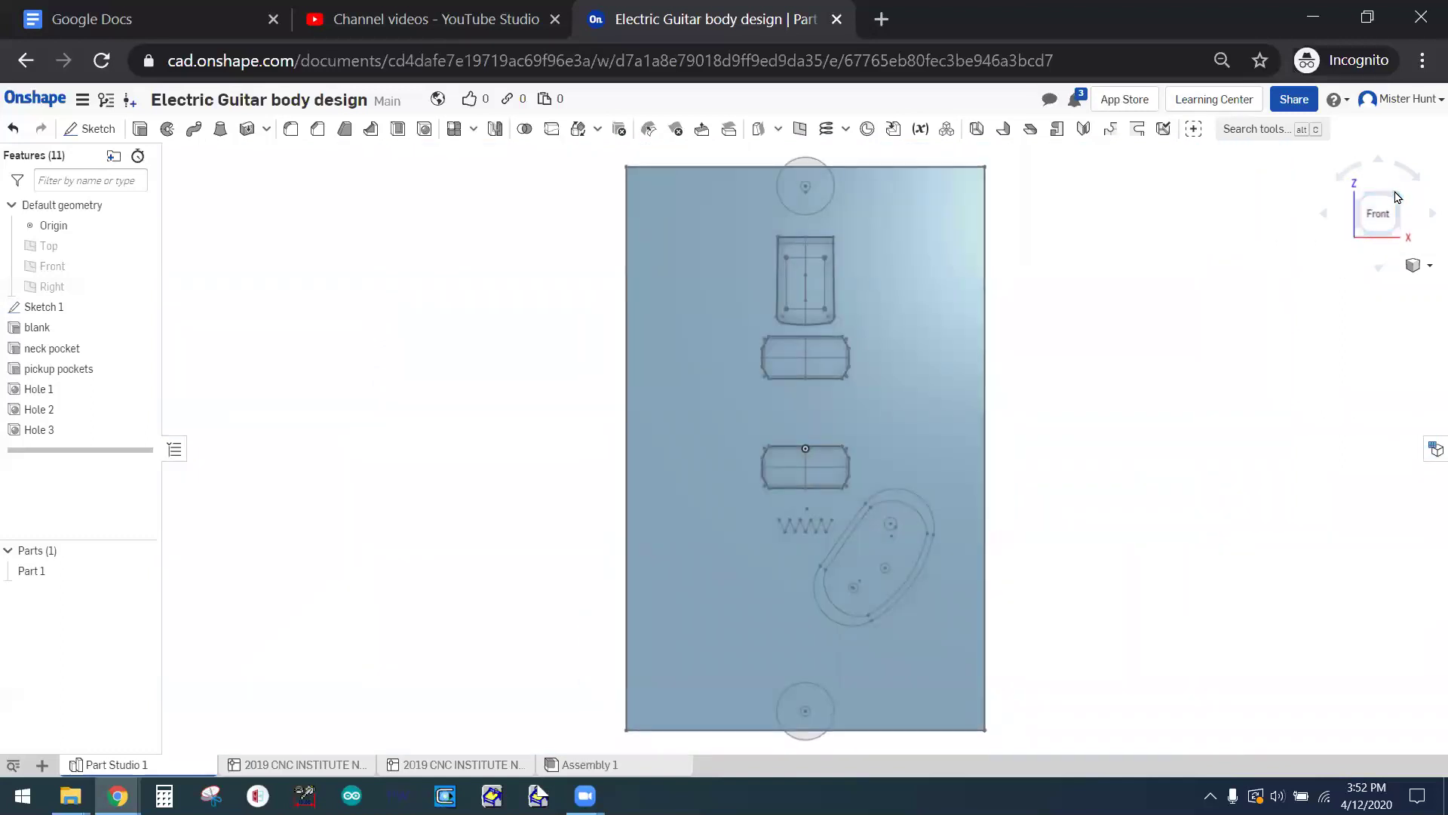
pyautogui.moveTo(1396, 202); pyautogui.dragTo(1369, 214)
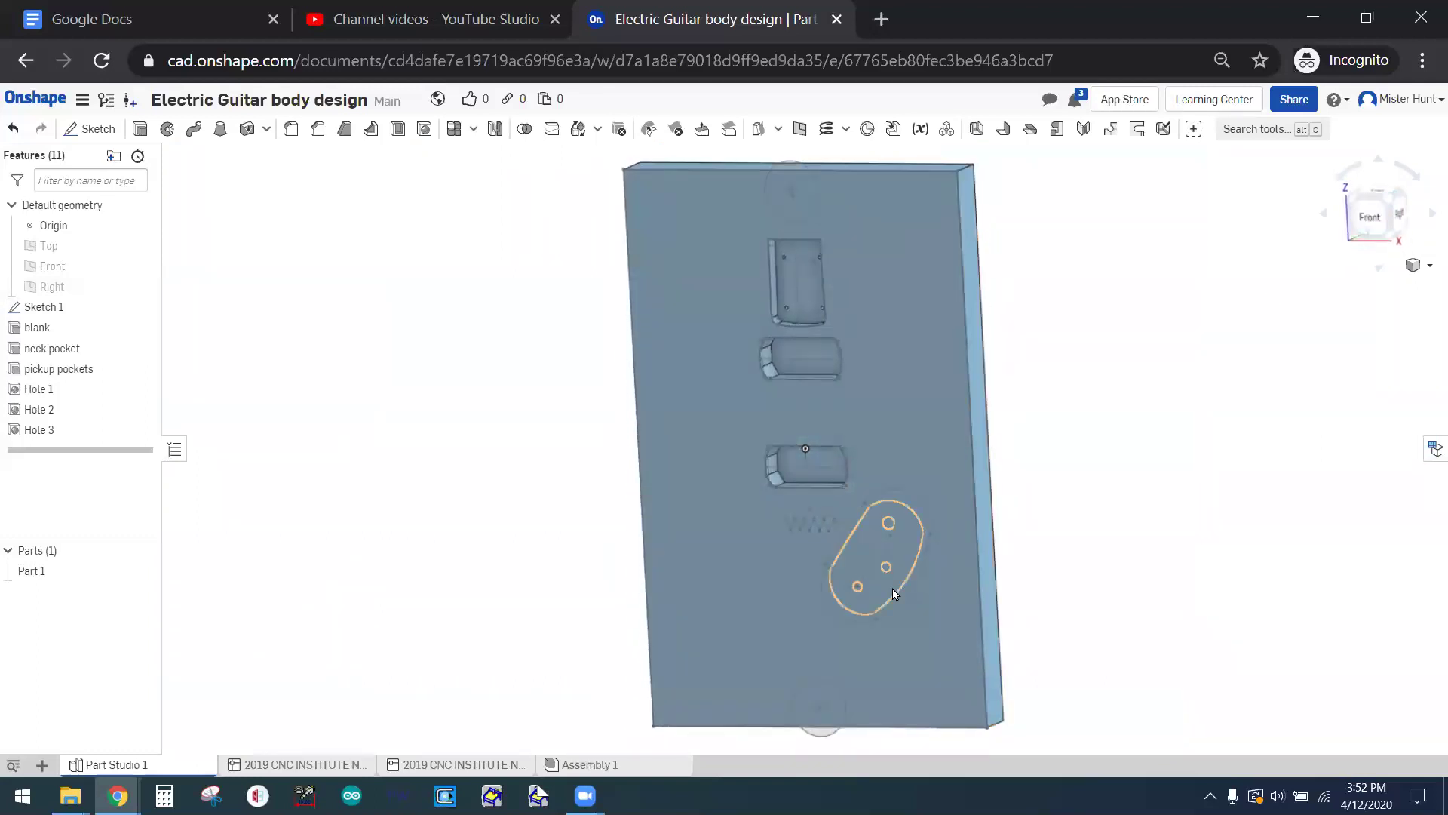
pyautogui.scroll(3, 884, 590)
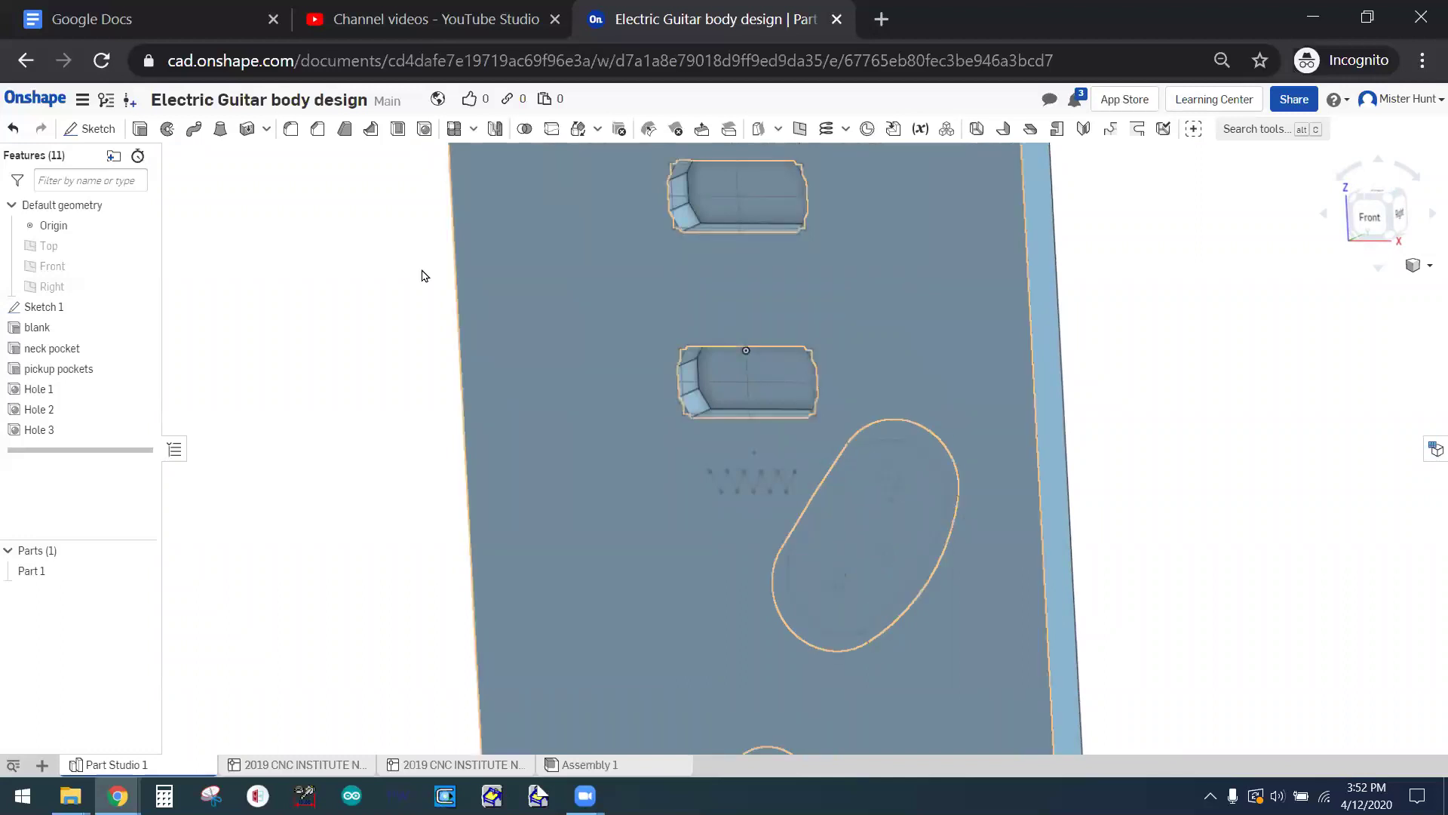
# - Create Extrude 1 removing the three knob circles to a depth of 0.300 in
pyautogui.click(140, 129)
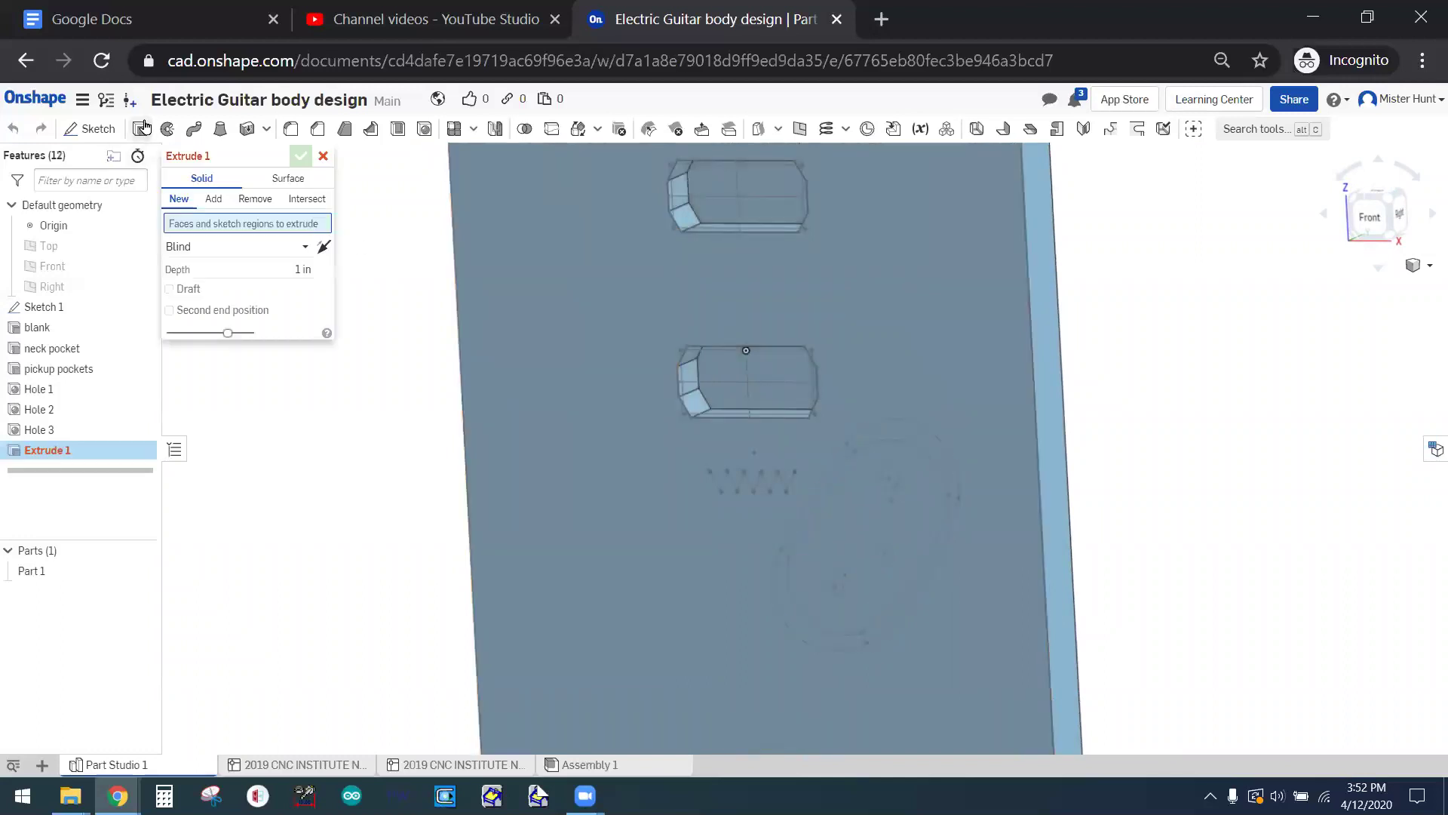
pyautogui.click(902, 542)
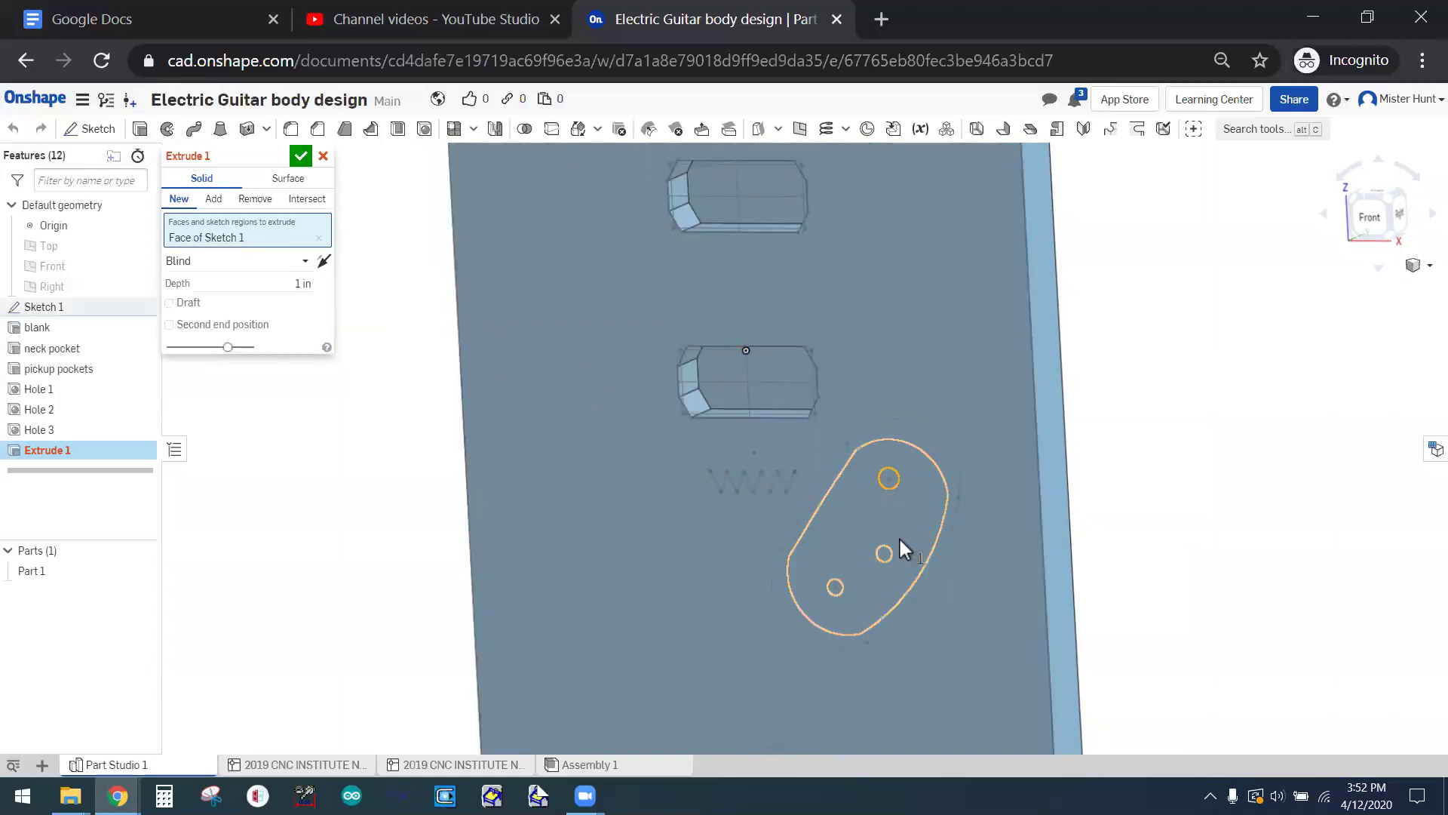
pyautogui.click(888, 556)
pyautogui.click(834, 587)
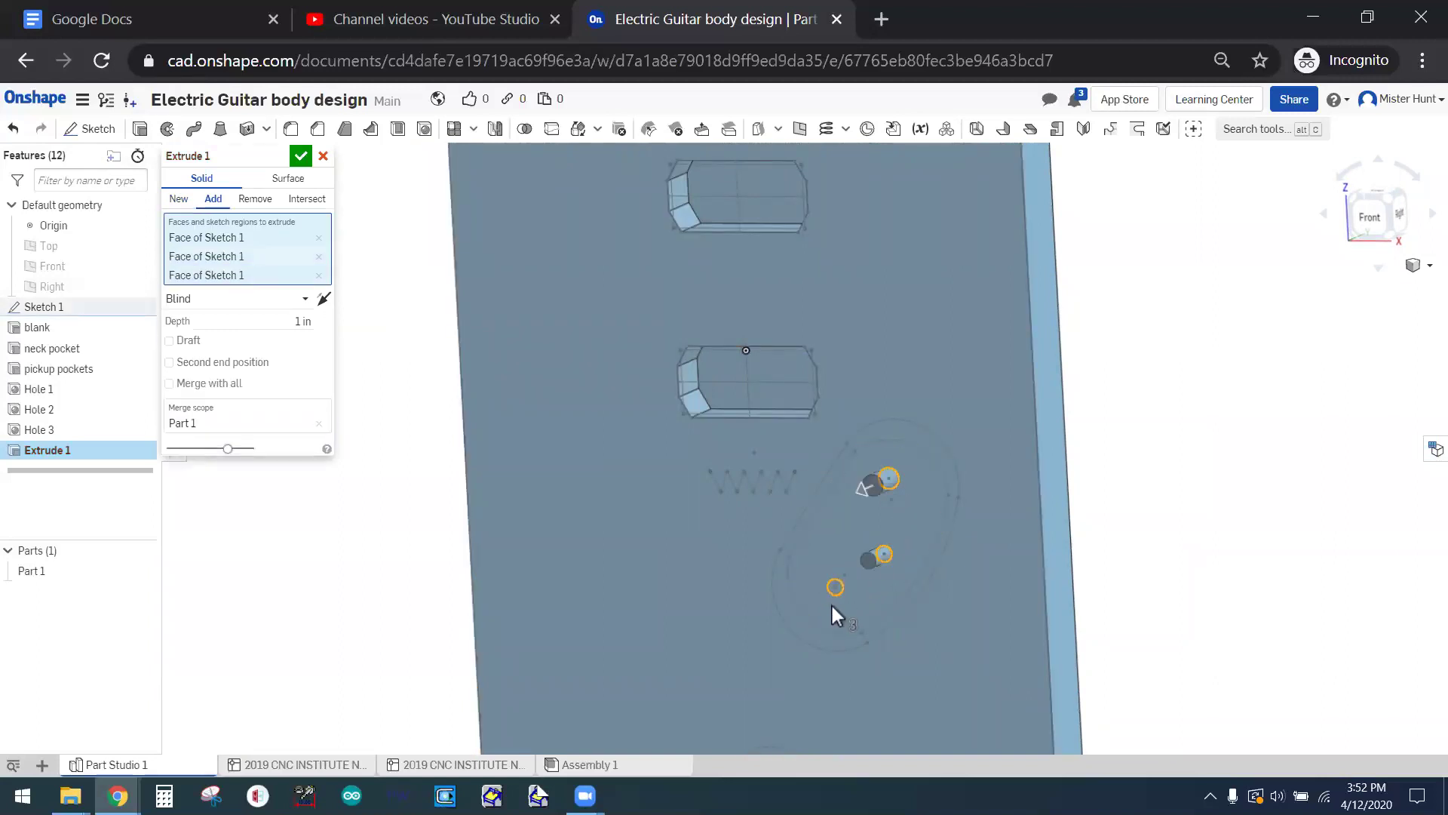
pyautogui.click(256, 201)
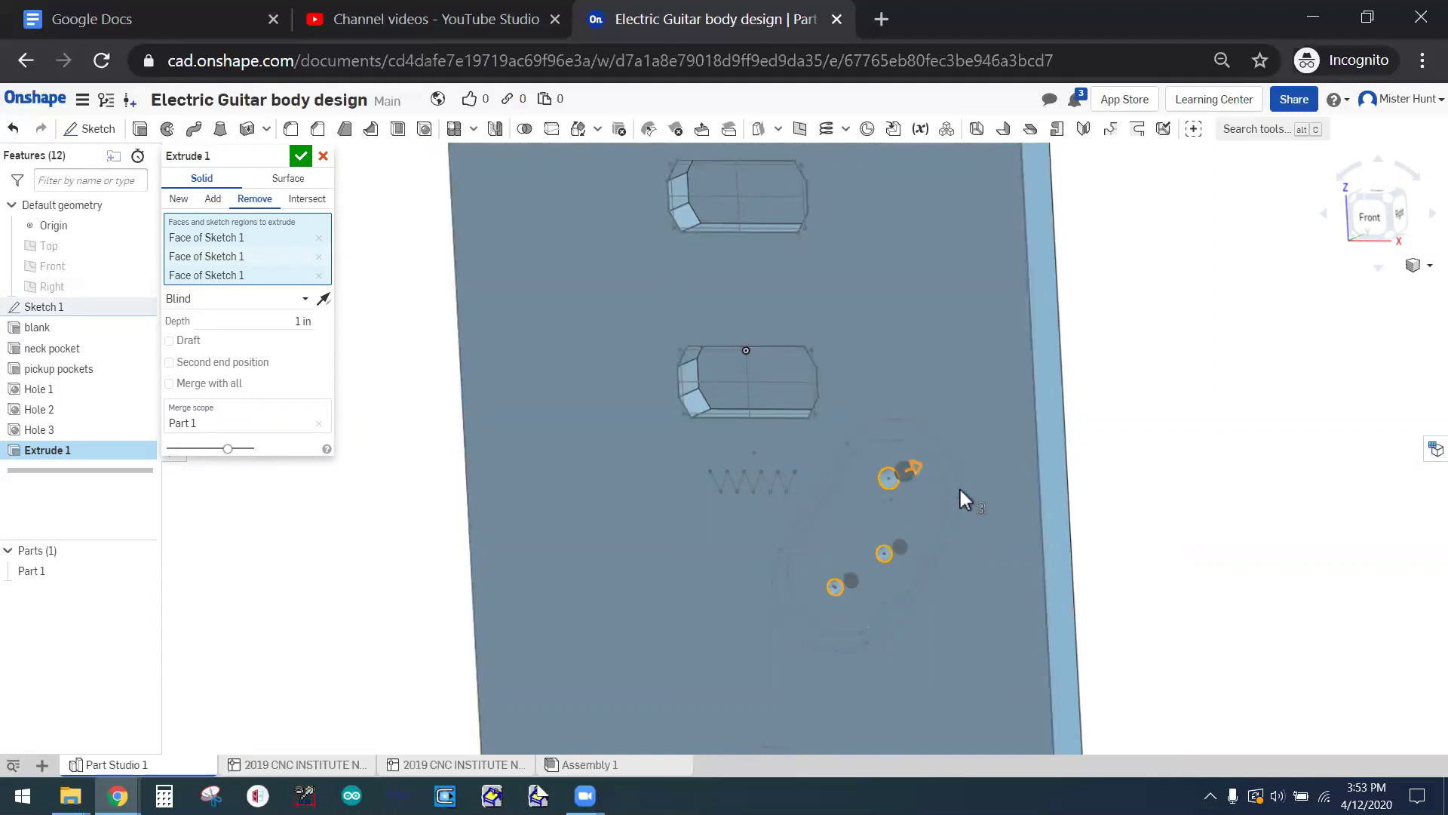
pyautogui.click(309, 323)
pyautogui.press('BackSpace')
pyautogui.write('0.300')
pyautogui.click(301, 155)
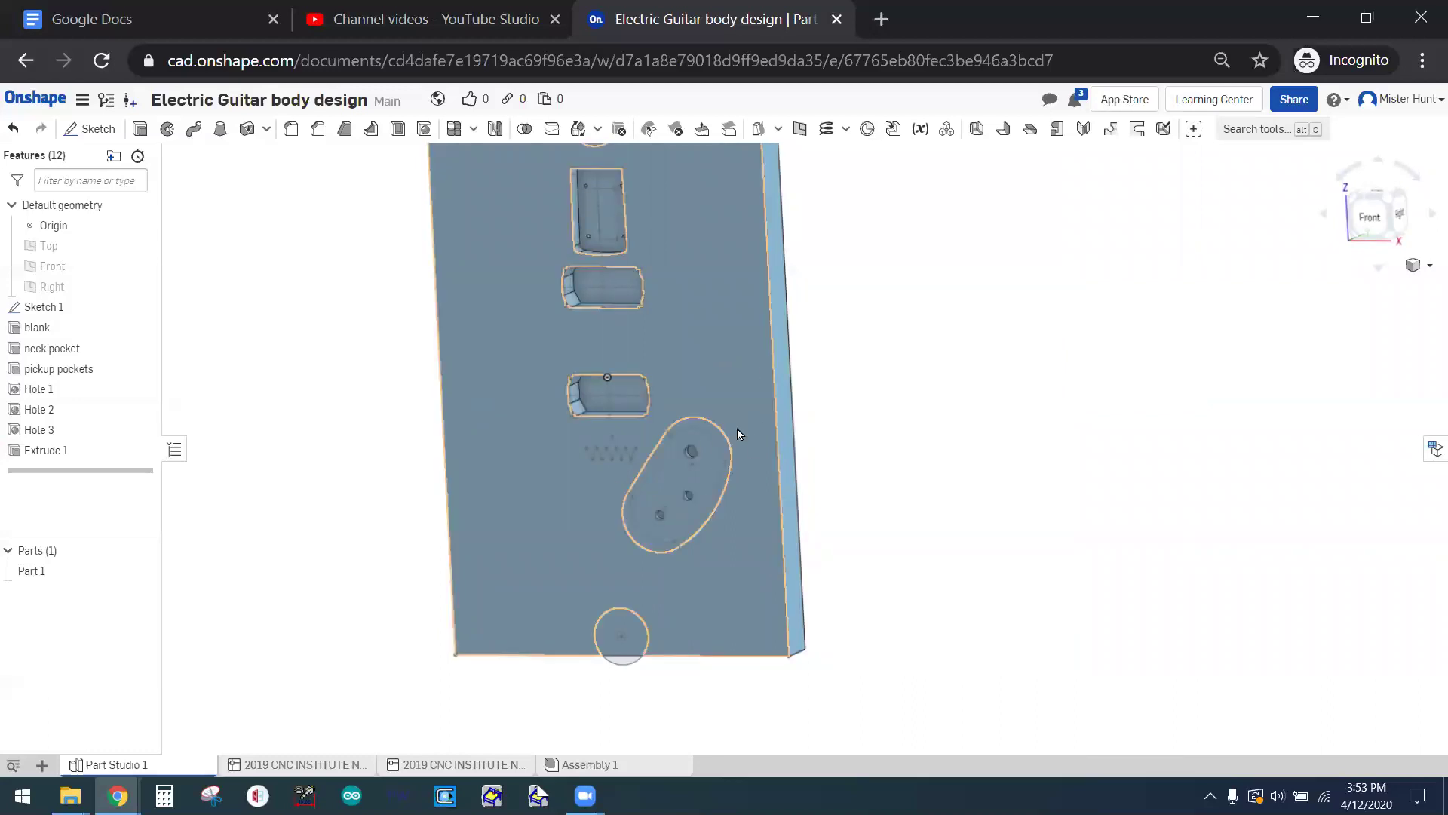
# - Orbit and pan the blank around to show its back face
pyautogui.click(723, 465)
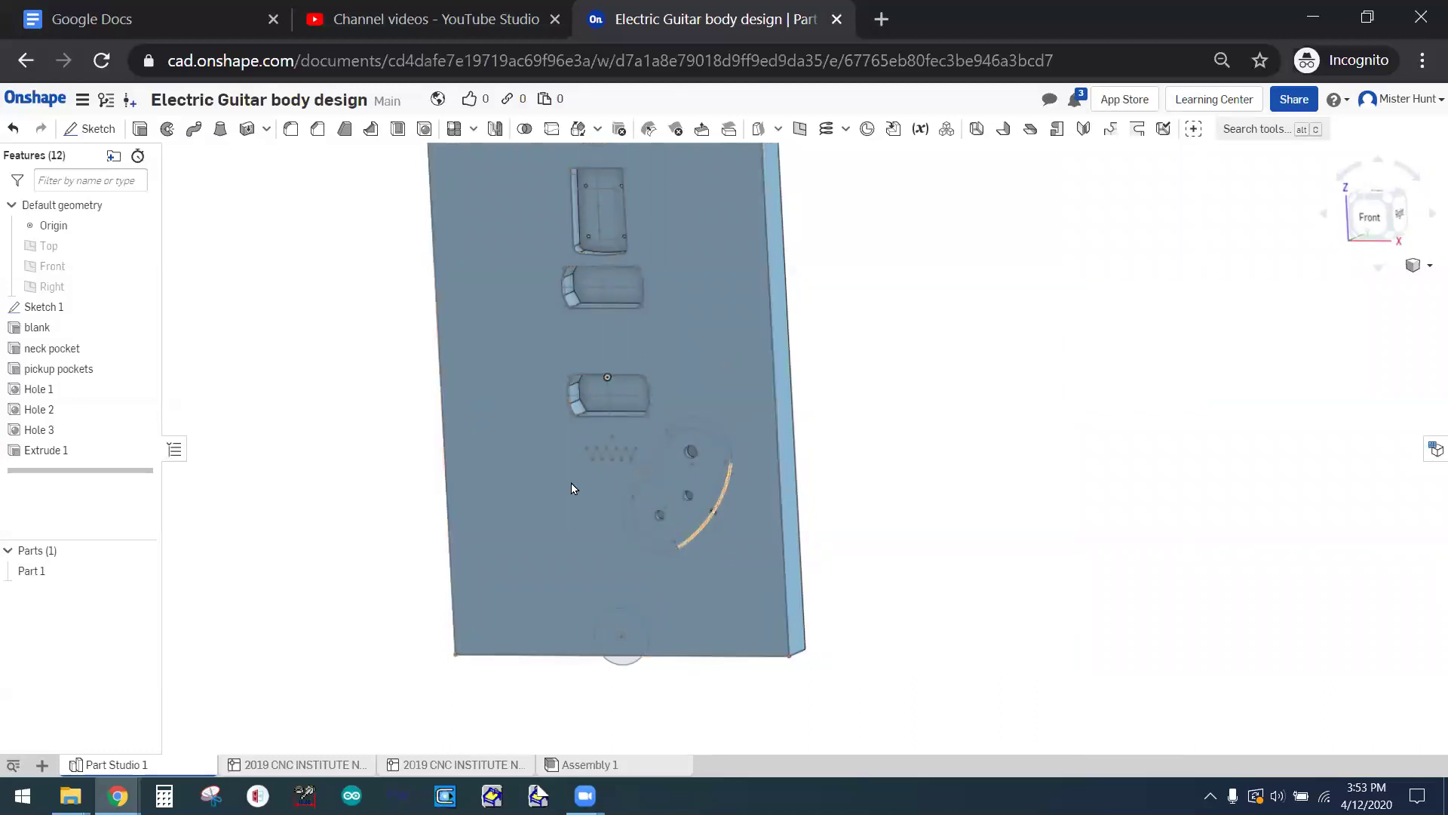
pyautogui.click(918, 395)
pyautogui.scroll(3, 919, 397)
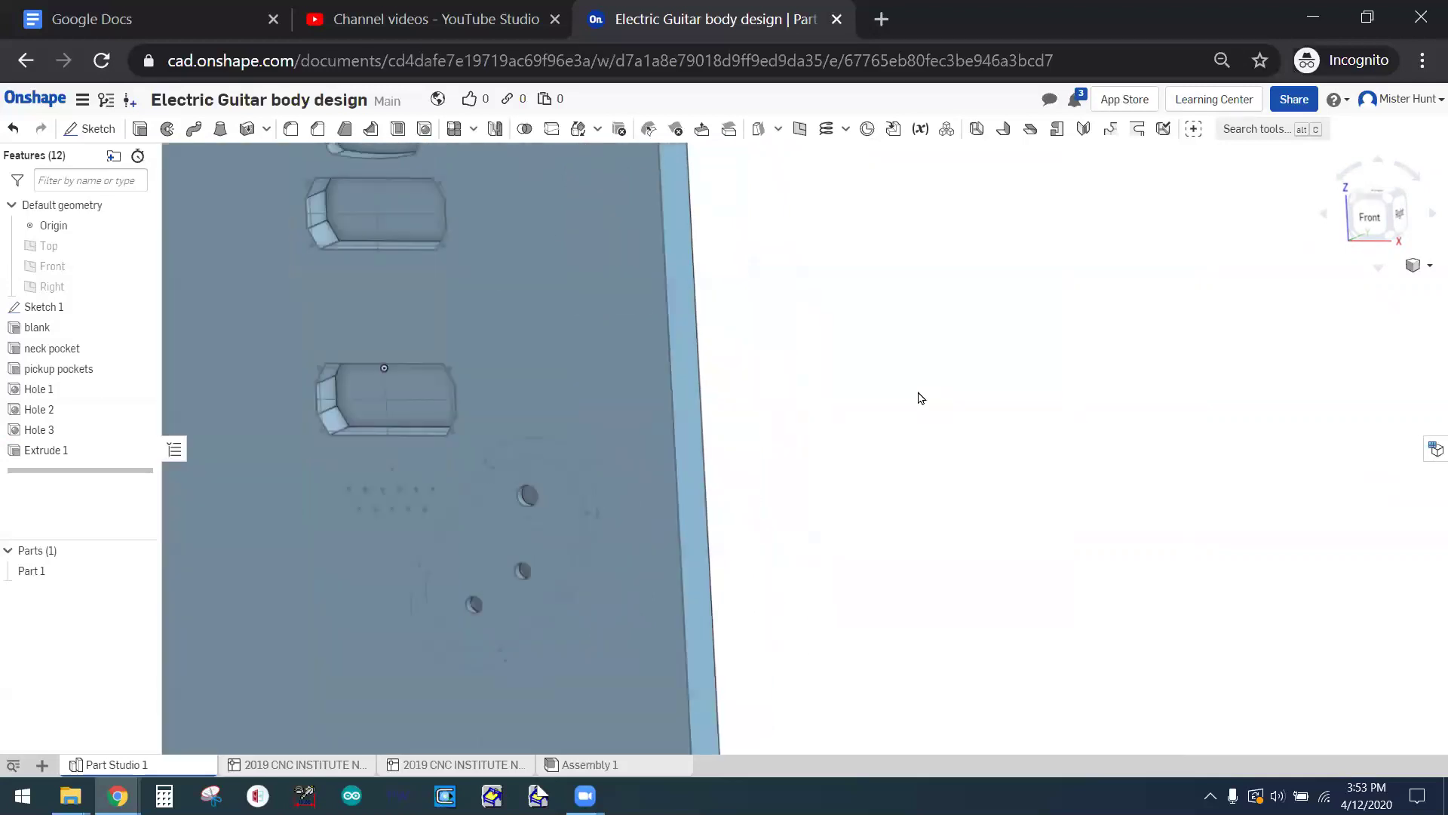
pyautogui.scroll(-4, 917, 404)
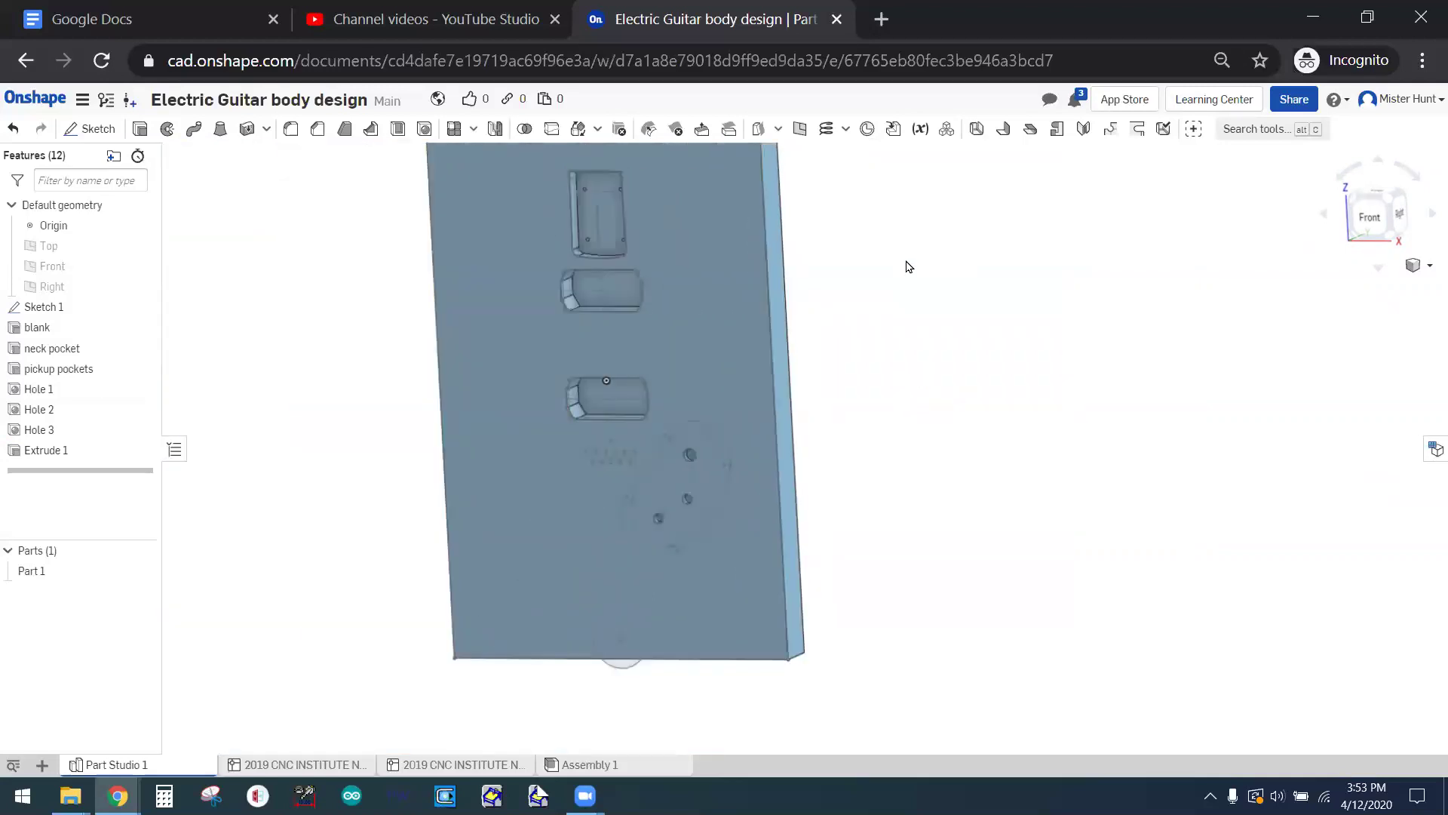
pyautogui.scroll(-2, 908, 266)
pyautogui.moveTo(1185, 239)
pyautogui.mouseDown(button='right')
pyautogui.moveTo(1167, 274)
pyautogui.moveTo(1170, 340)
pyautogui.moveTo(1193, 246)
pyautogui.mouseUp(button='right')
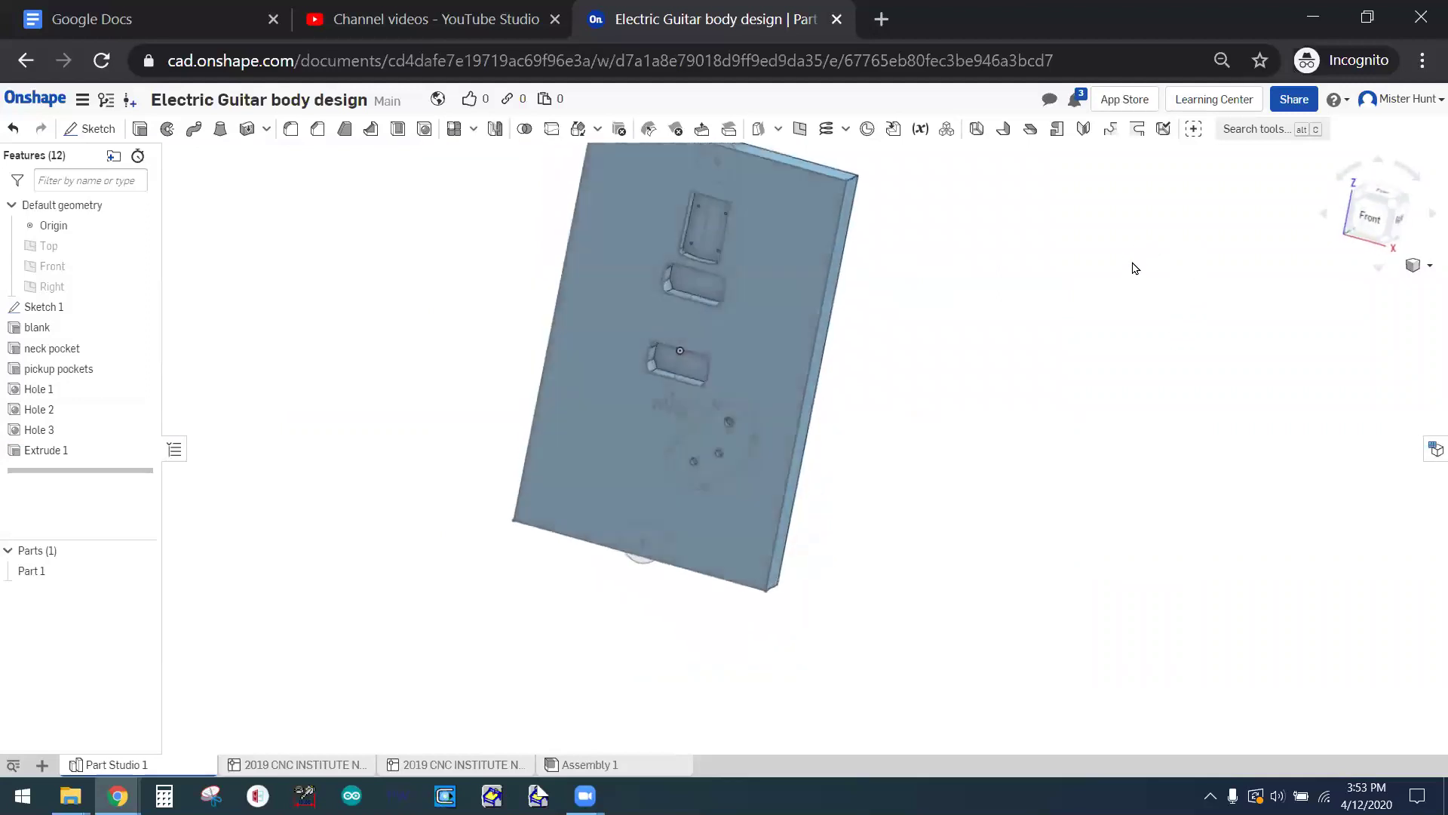
pyautogui.moveTo(1103, 324); pyautogui.dragTo(1096, 409, button='middle')
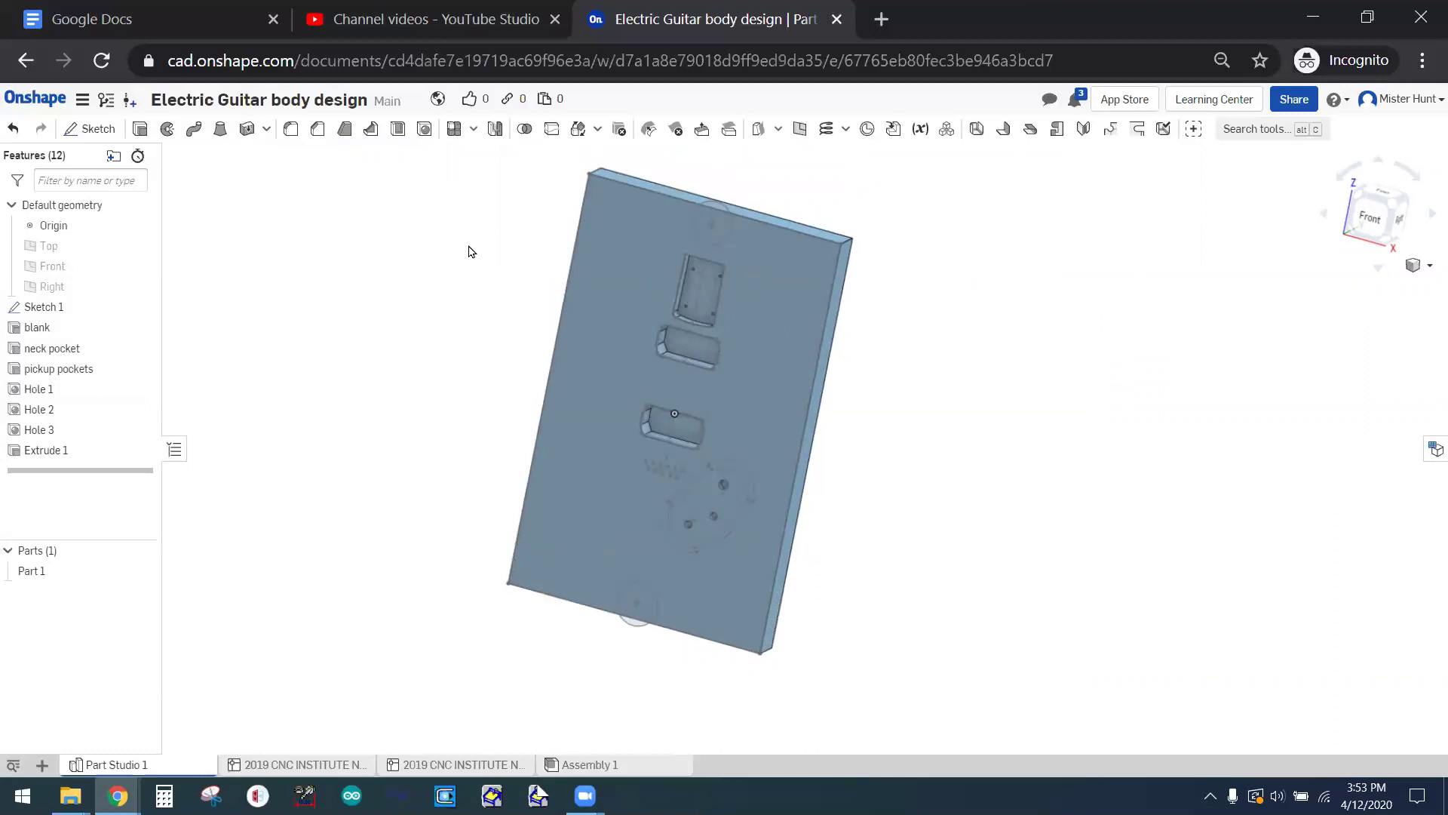
pyautogui.moveTo(1373, 221); pyautogui.dragTo(688, 276)
# - Start a new sketch on the blank's back face and view it head-on
pyautogui.click(684, 258)
pyautogui.rightClick(684, 256)
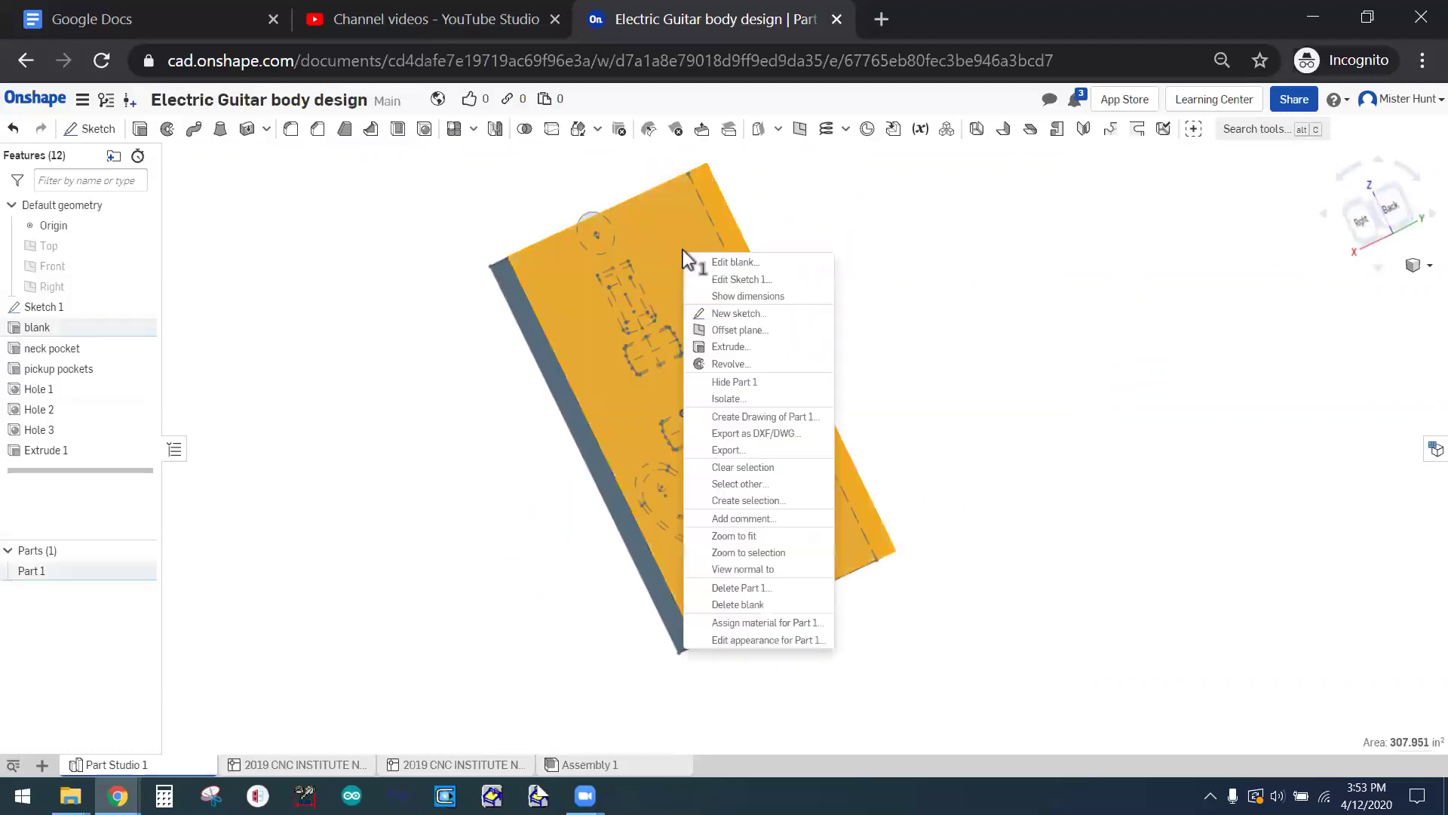
pyautogui.click(719, 313)
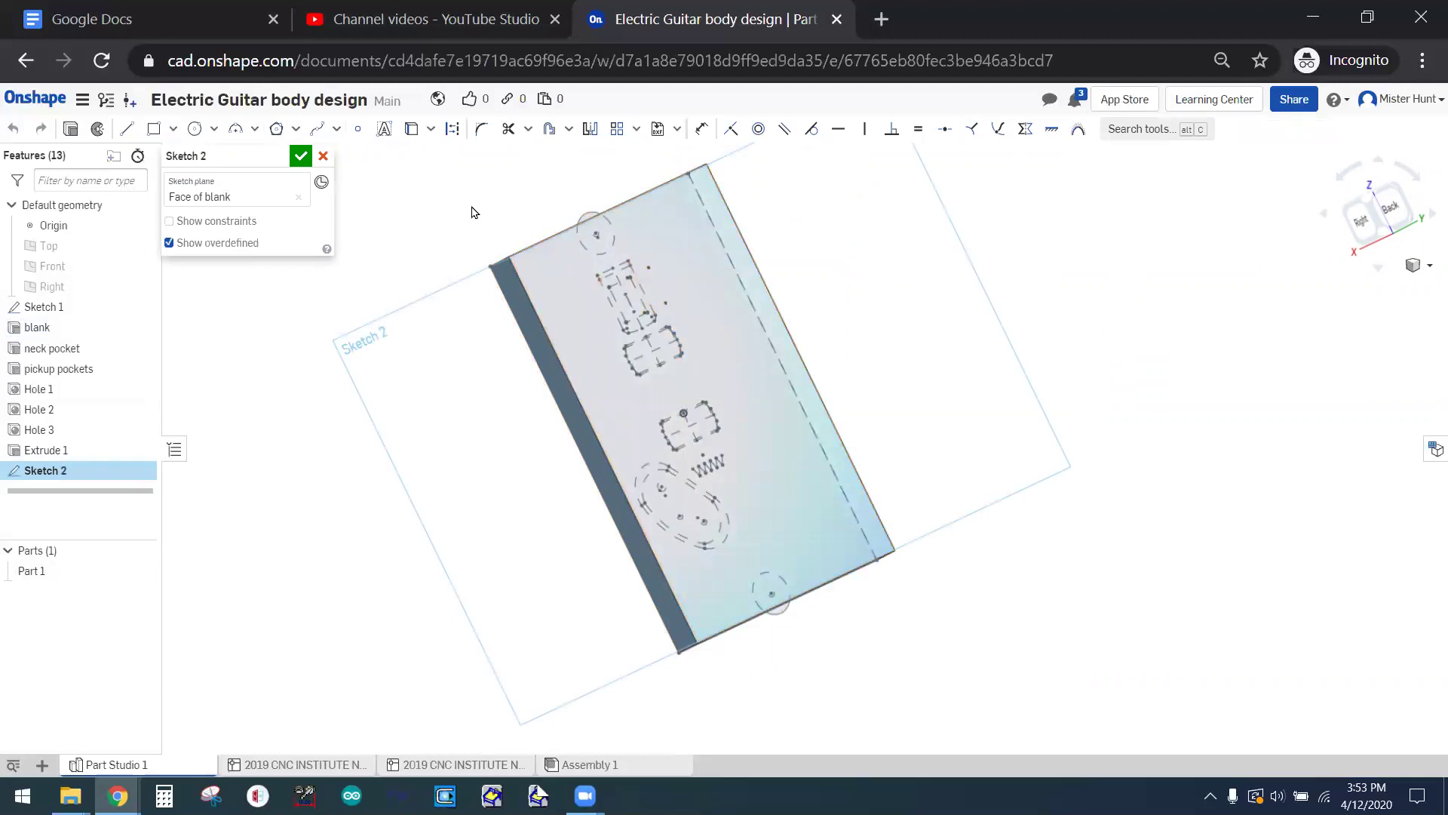
pyautogui.click(1388, 208)
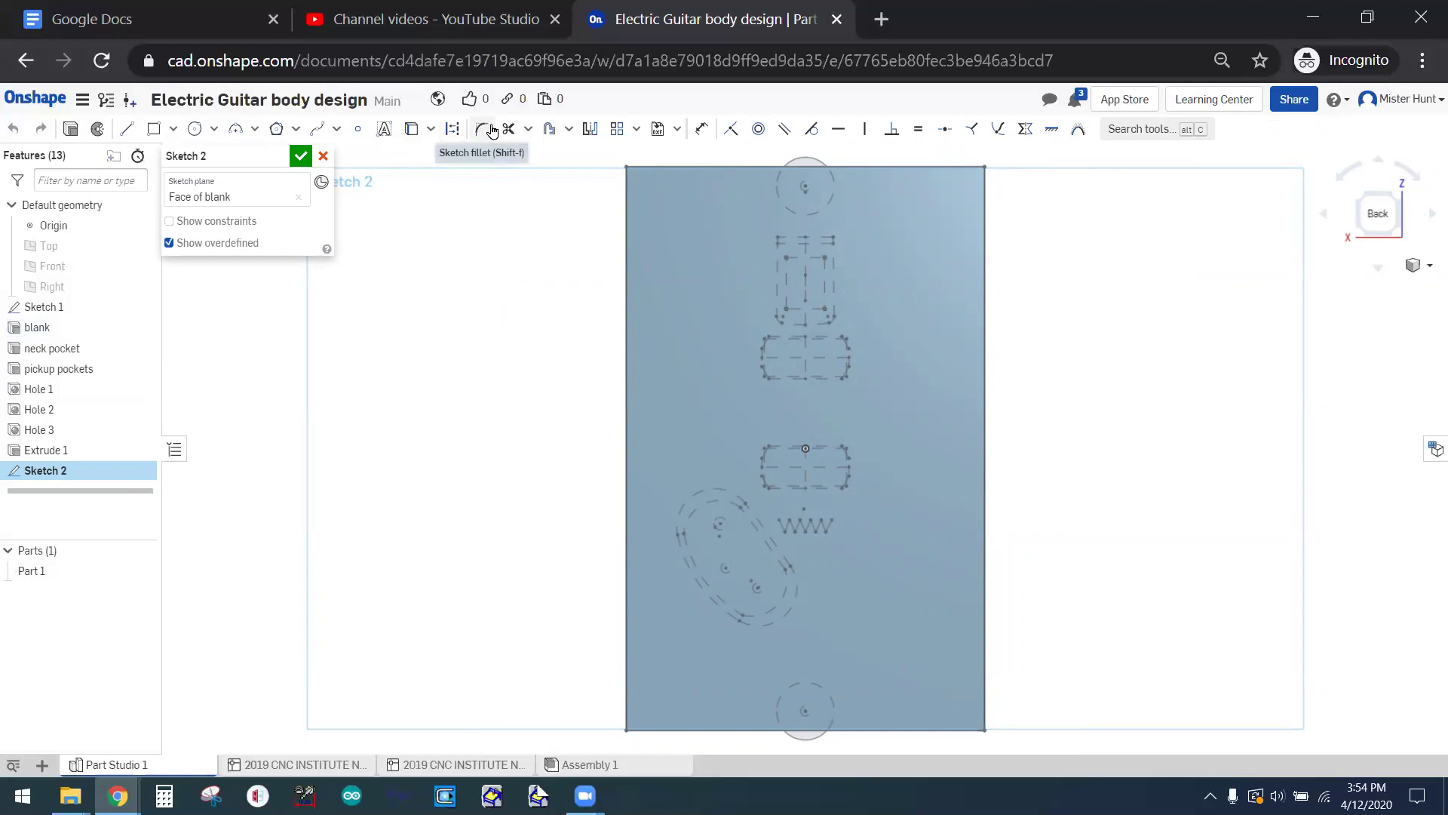
# - Project the pickguard outline edges into the sketch and offset the loop inward
pyautogui.click(431, 130)
pyautogui.click(424, 153)
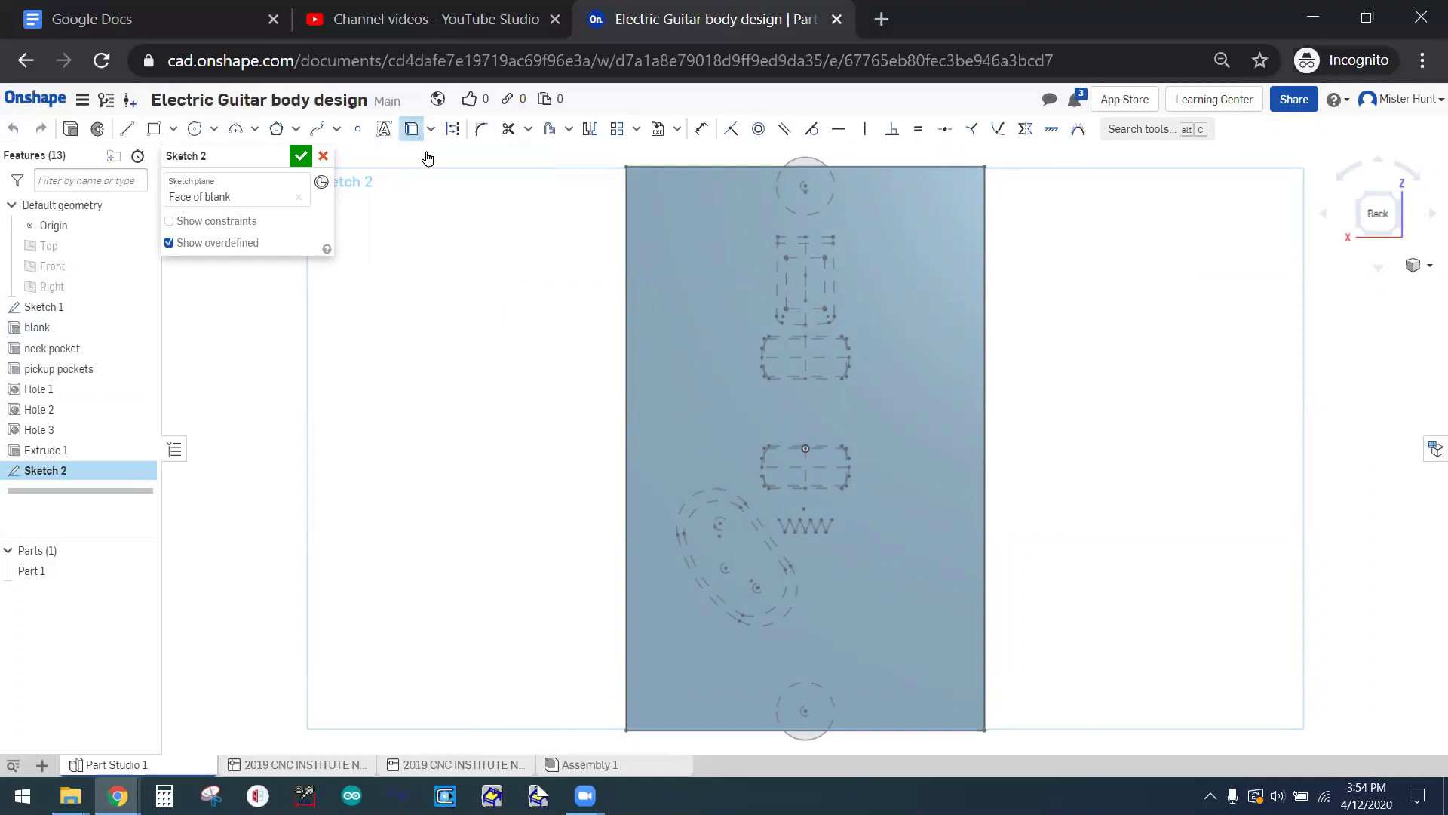
pyautogui.click(687, 504)
pyautogui.click(769, 535)
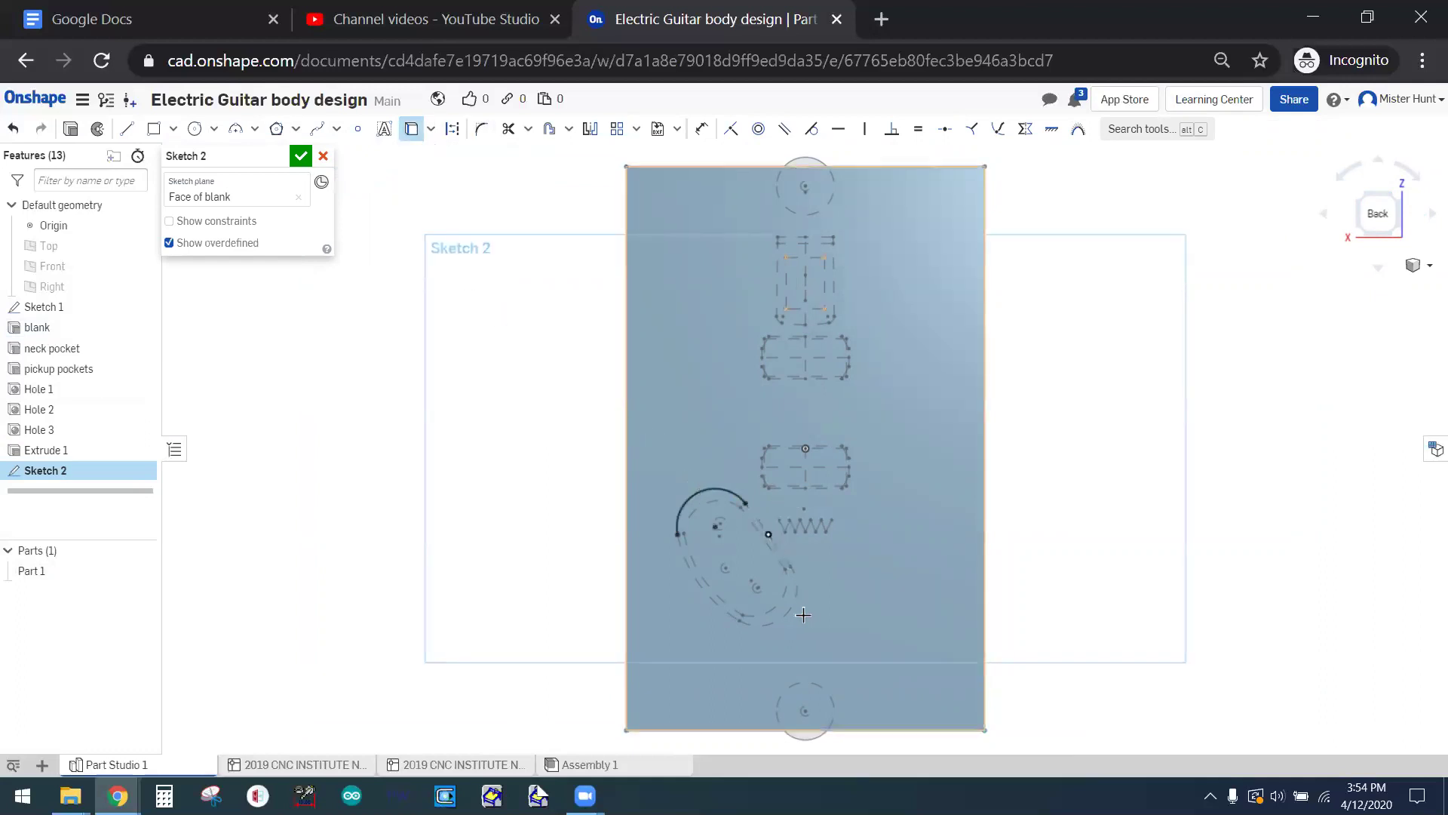
pyautogui.click(790, 615)
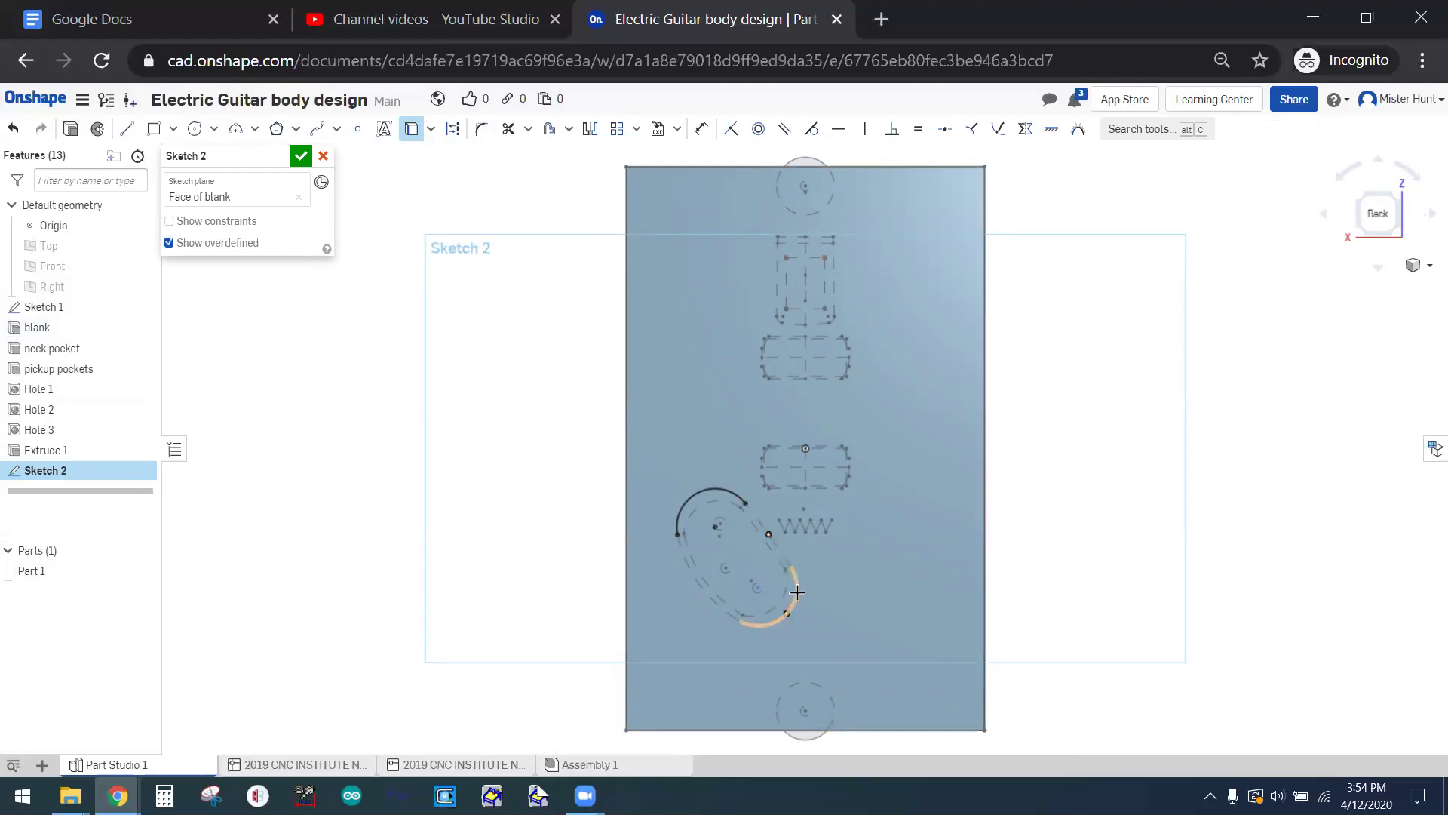
pyautogui.click(797, 592)
pyautogui.click(713, 603)
pyautogui.click(778, 550)
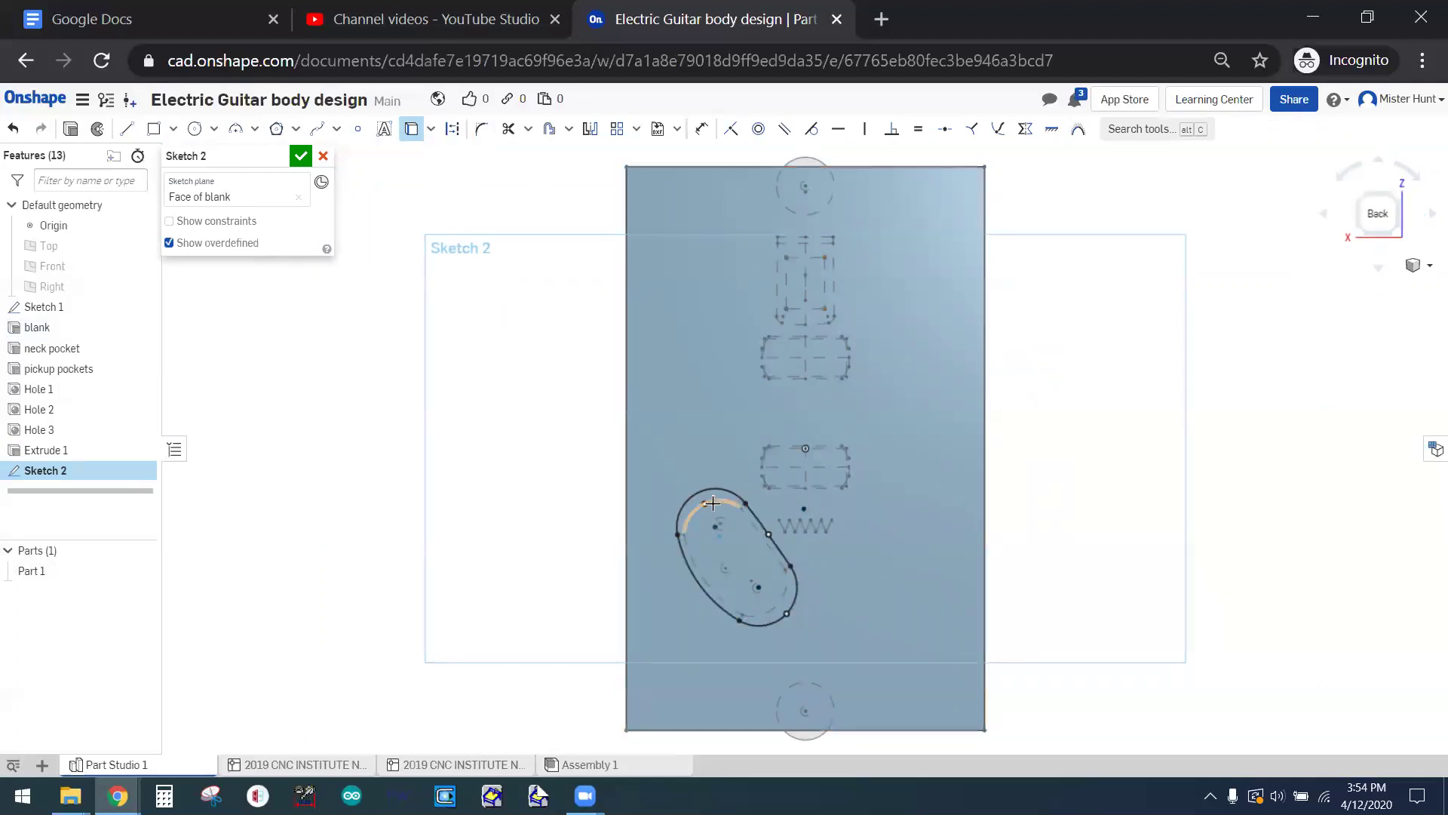
pyautogui.click(713, 503)
pyautogui.click(709, 502)
pyautogui.click(776, 556)
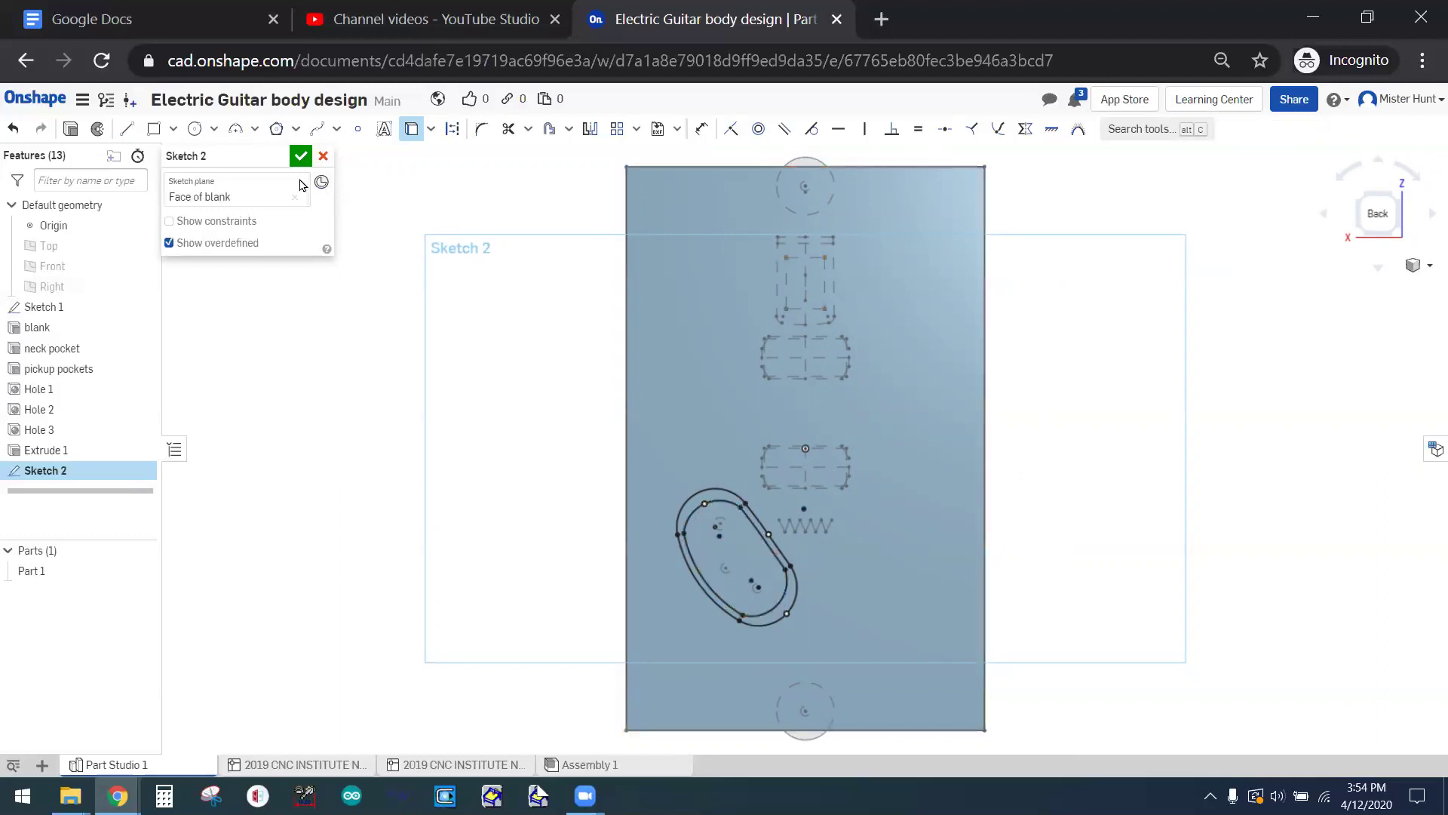
# - Accept the cavity sketch, then cut its inner oval region into the back to depth 1.75-0.225 in
pyautogui.click(301, 157)
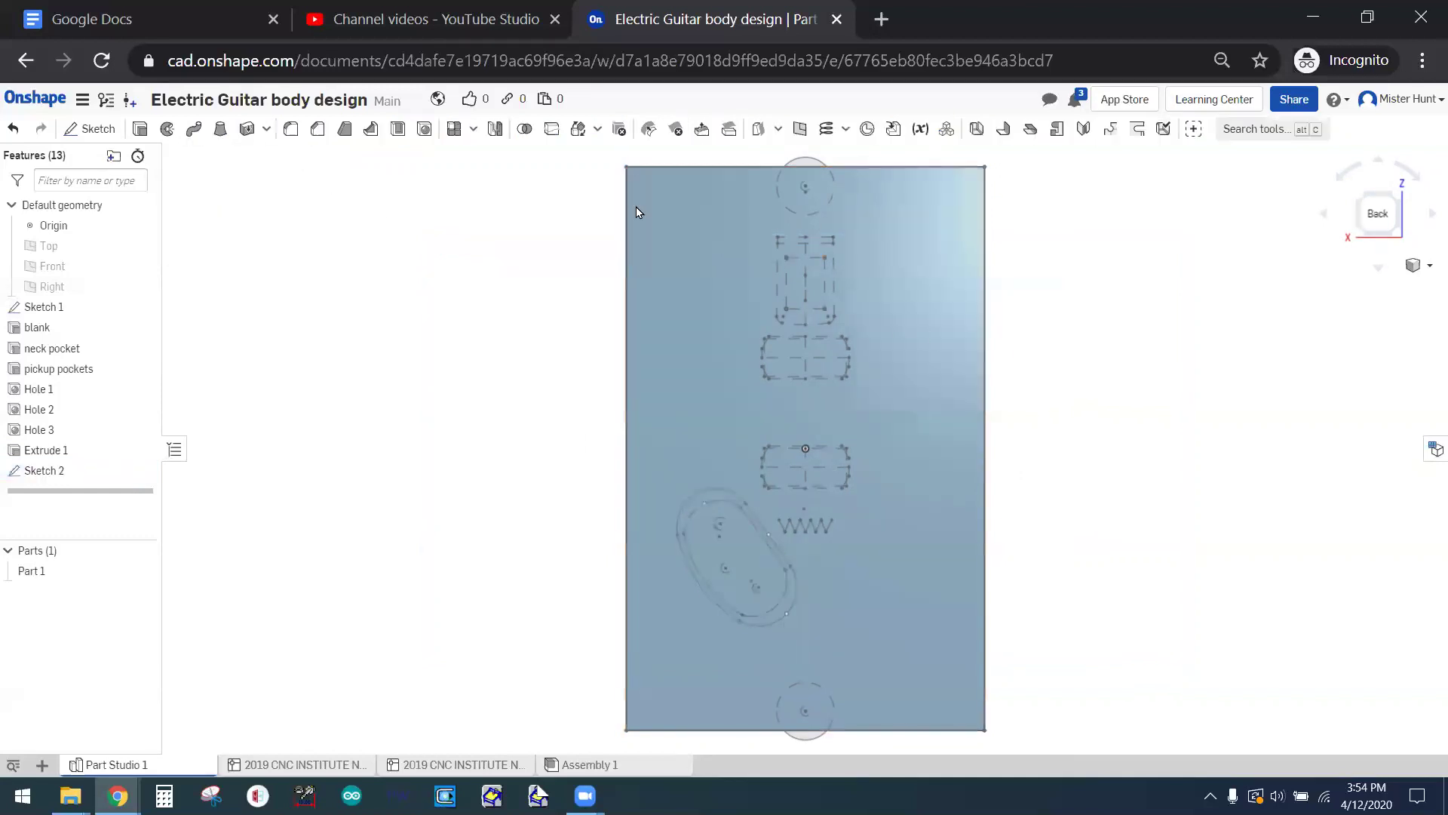
pyautogui.click(139, 128)
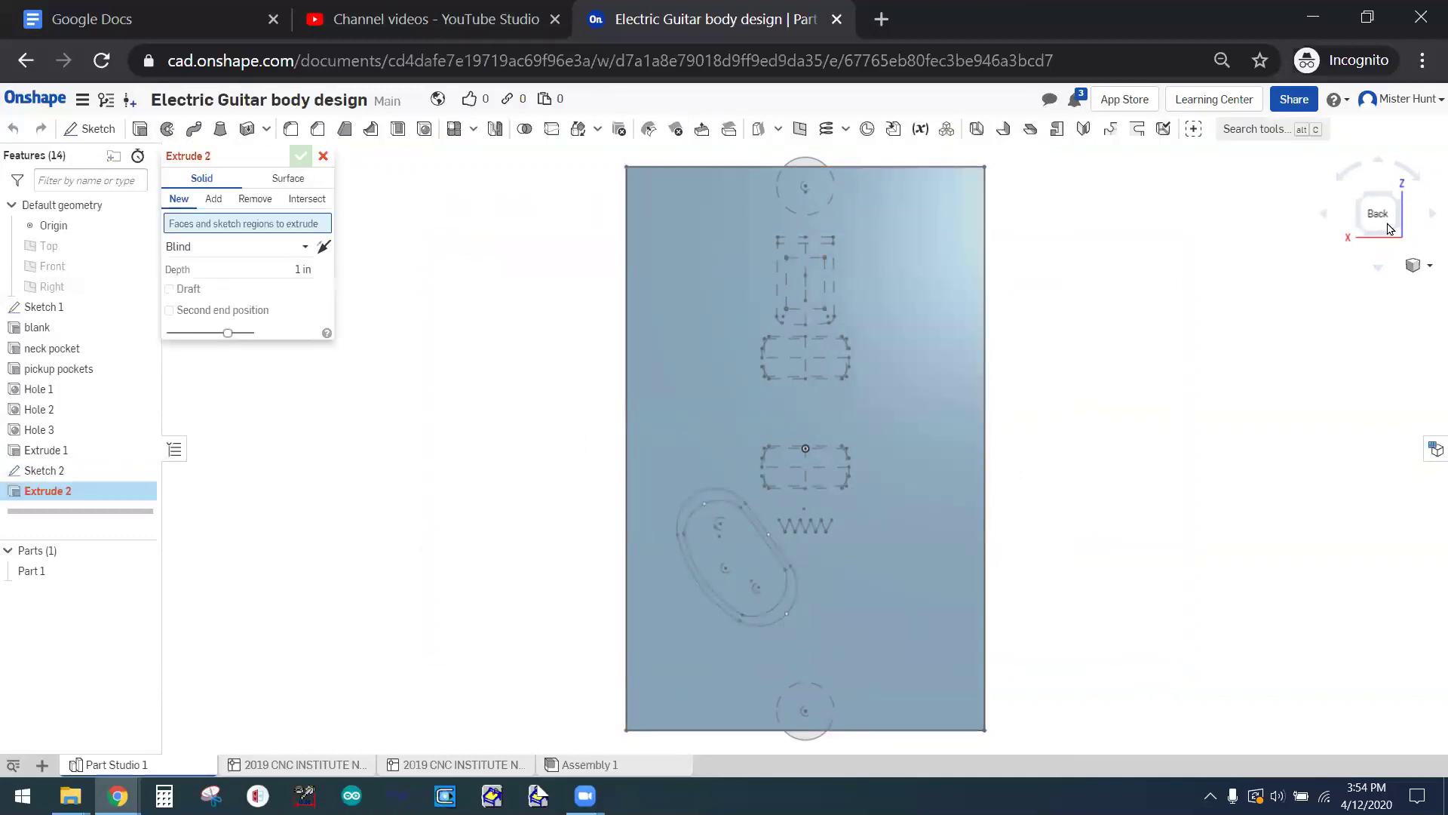
pyautogui.click(1413, 205)
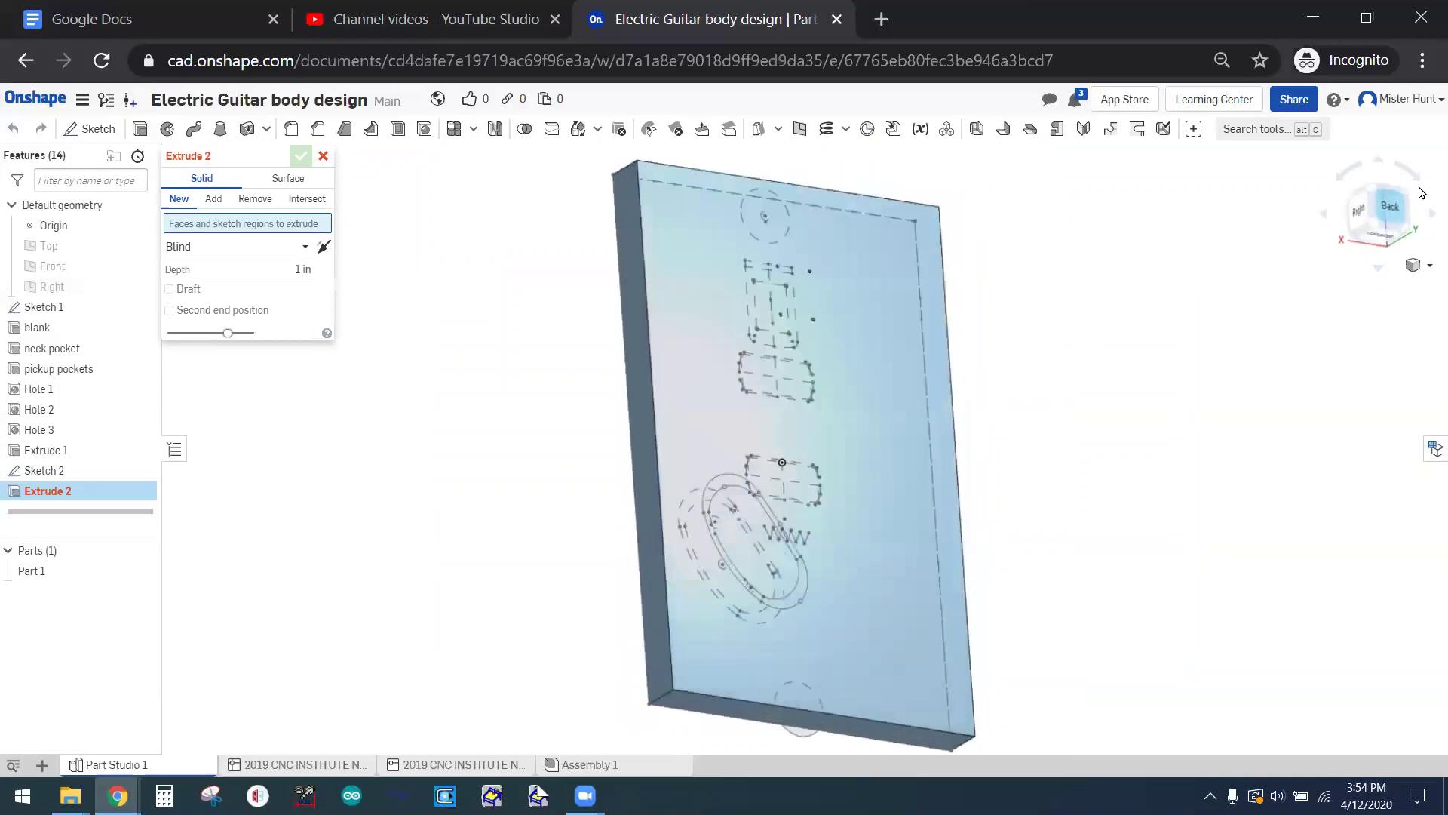
pyautogui.click(731, 528)
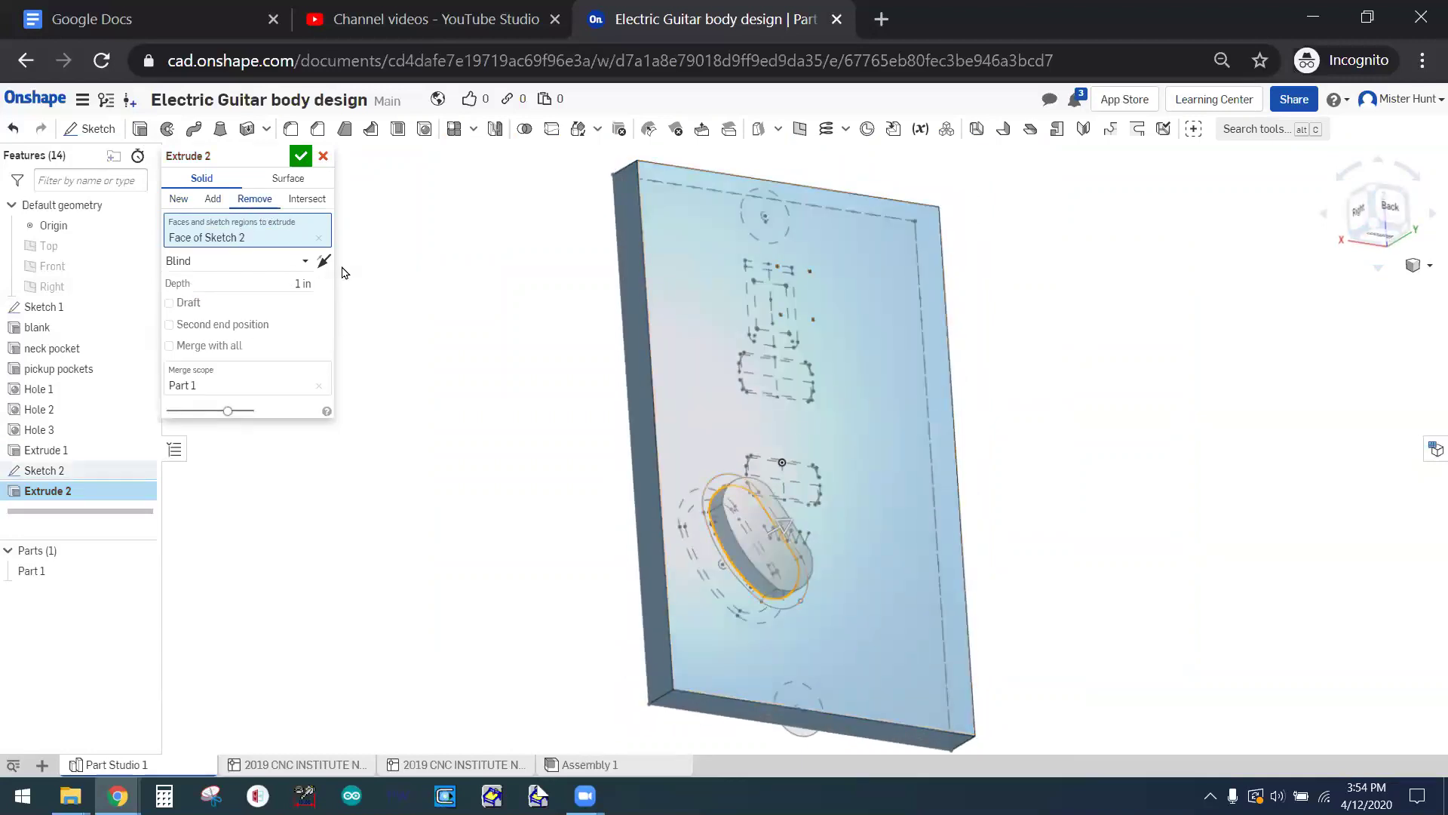
pyautogui.click(255, 200)
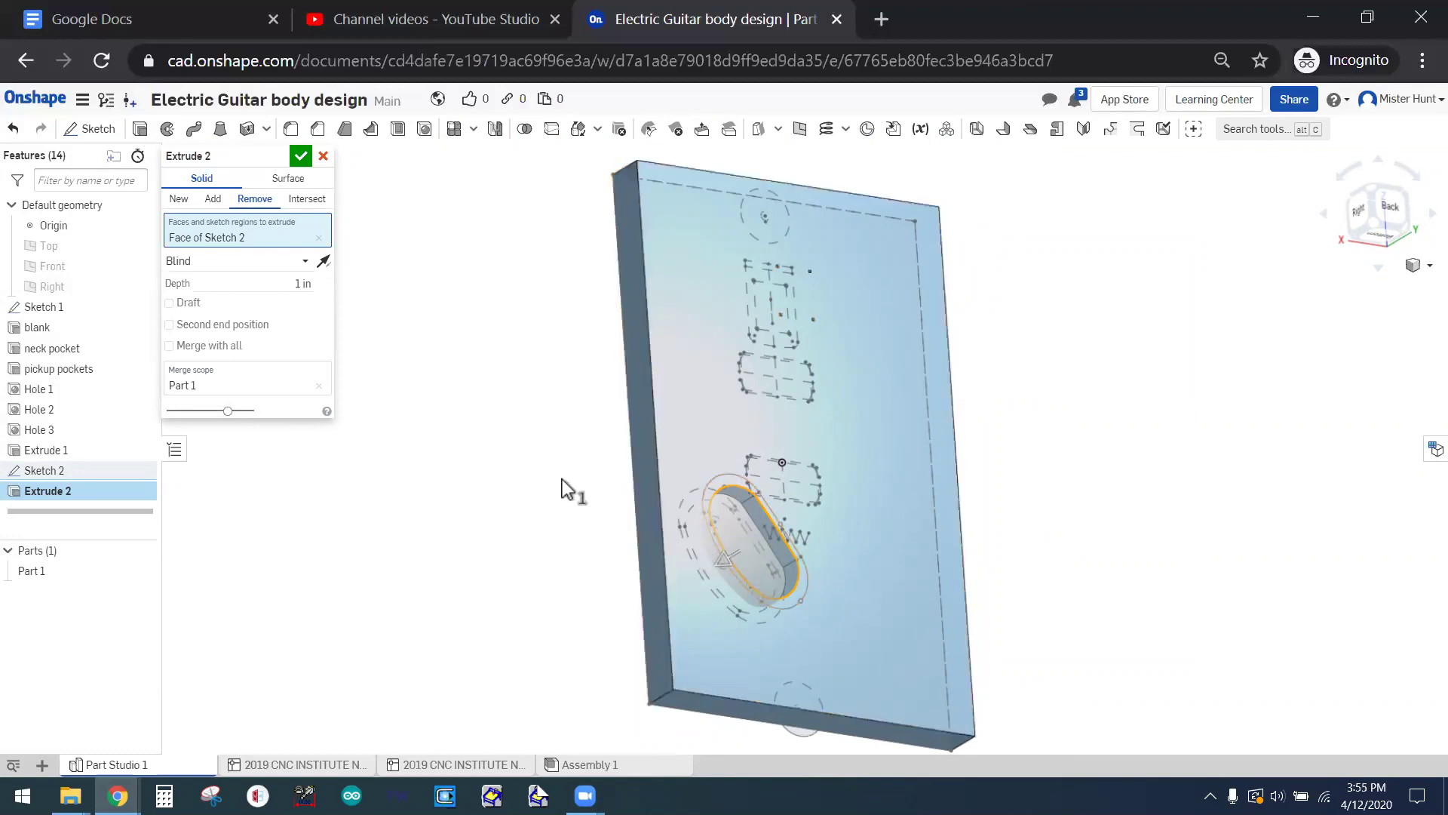
pyautogui.click(299, 284)
pyautogui.write('1.75-0.225')
pyautogui.press('Return')
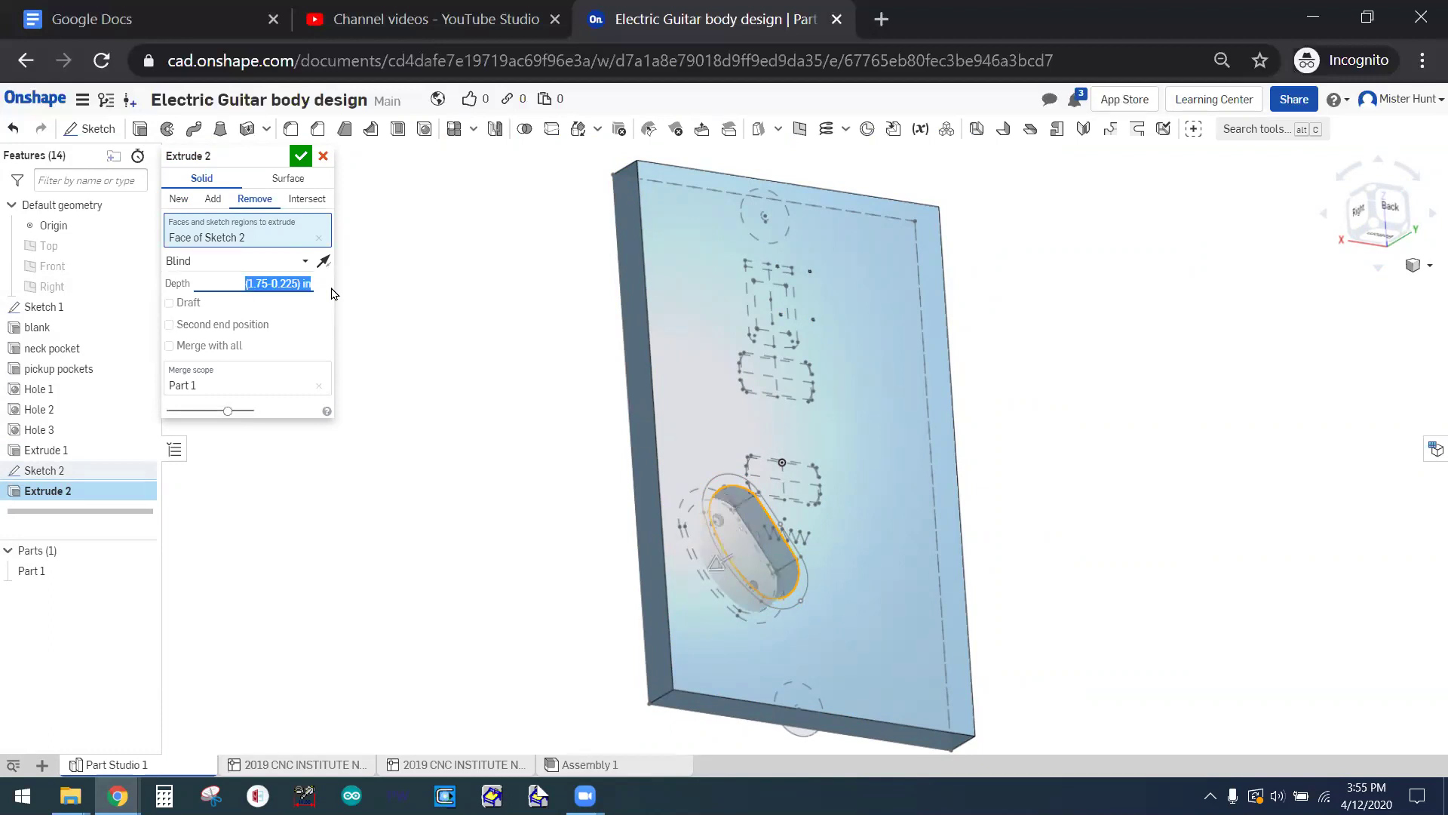
pyautogui.click(303, 156)
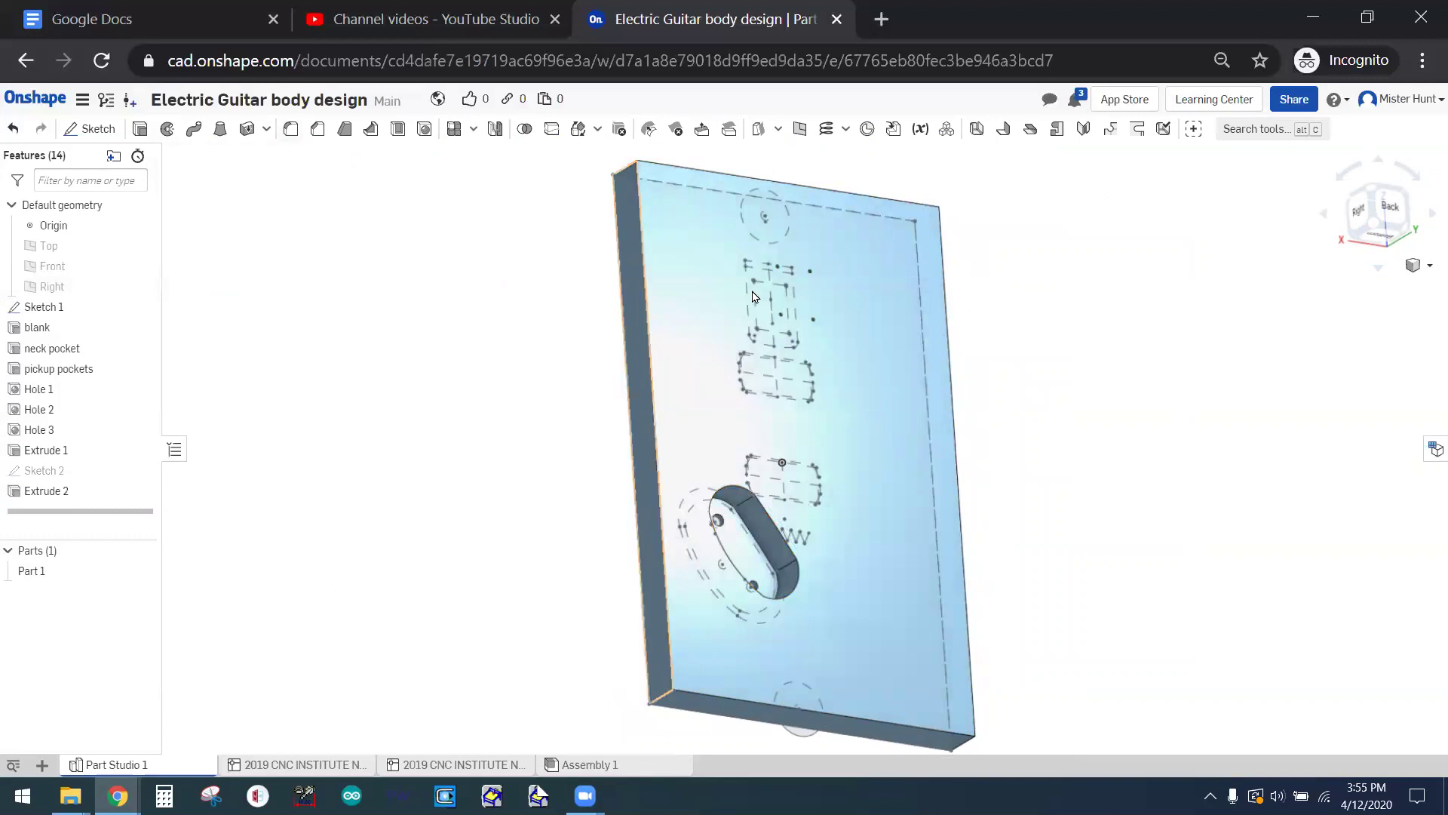
# - Sketch on the back face by projecting the cavity's arcs and edges plus the surrounding offset outline
pyautogui.rightClick(841, 271)
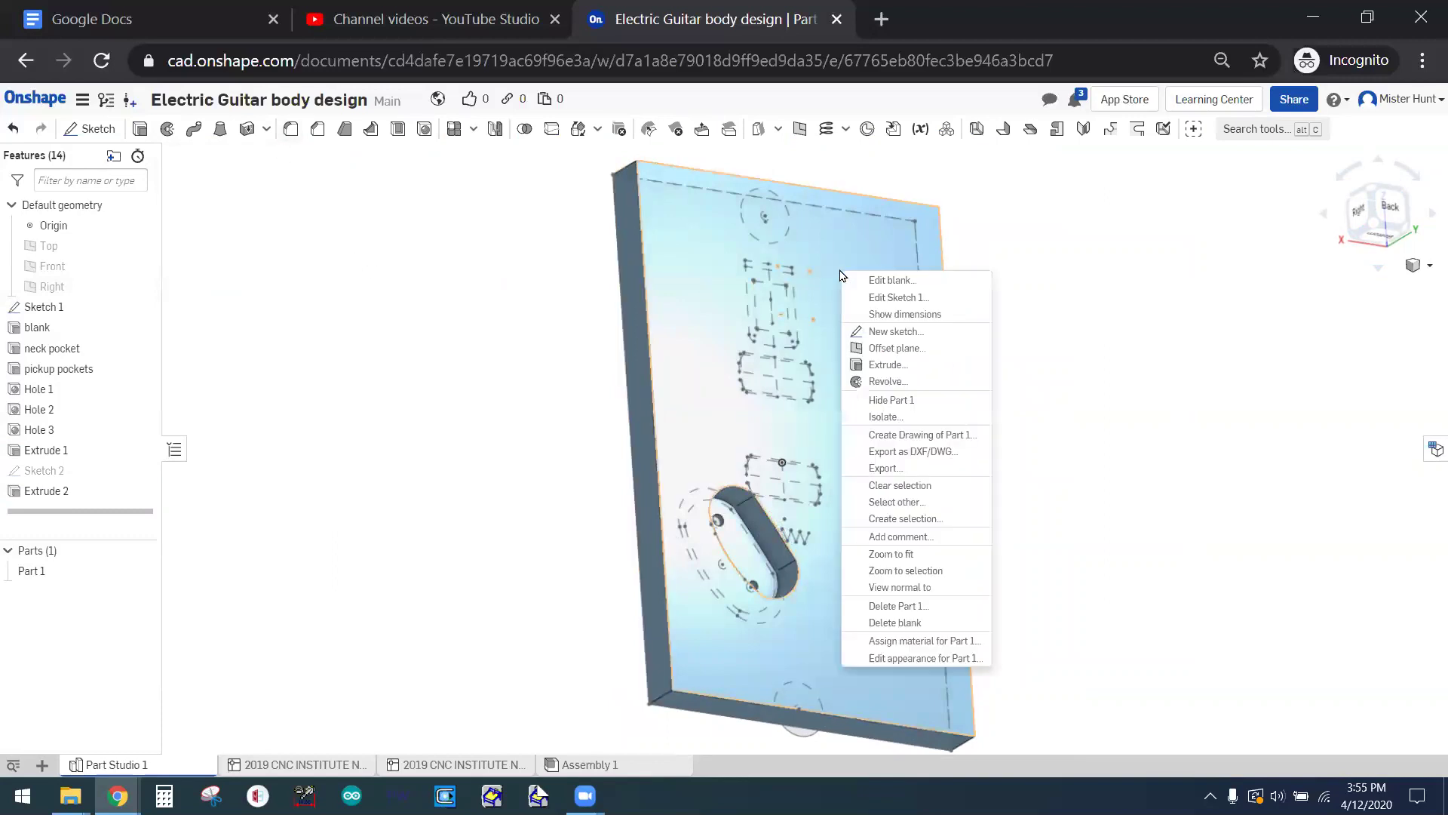
pyautogui.click(879, 332)
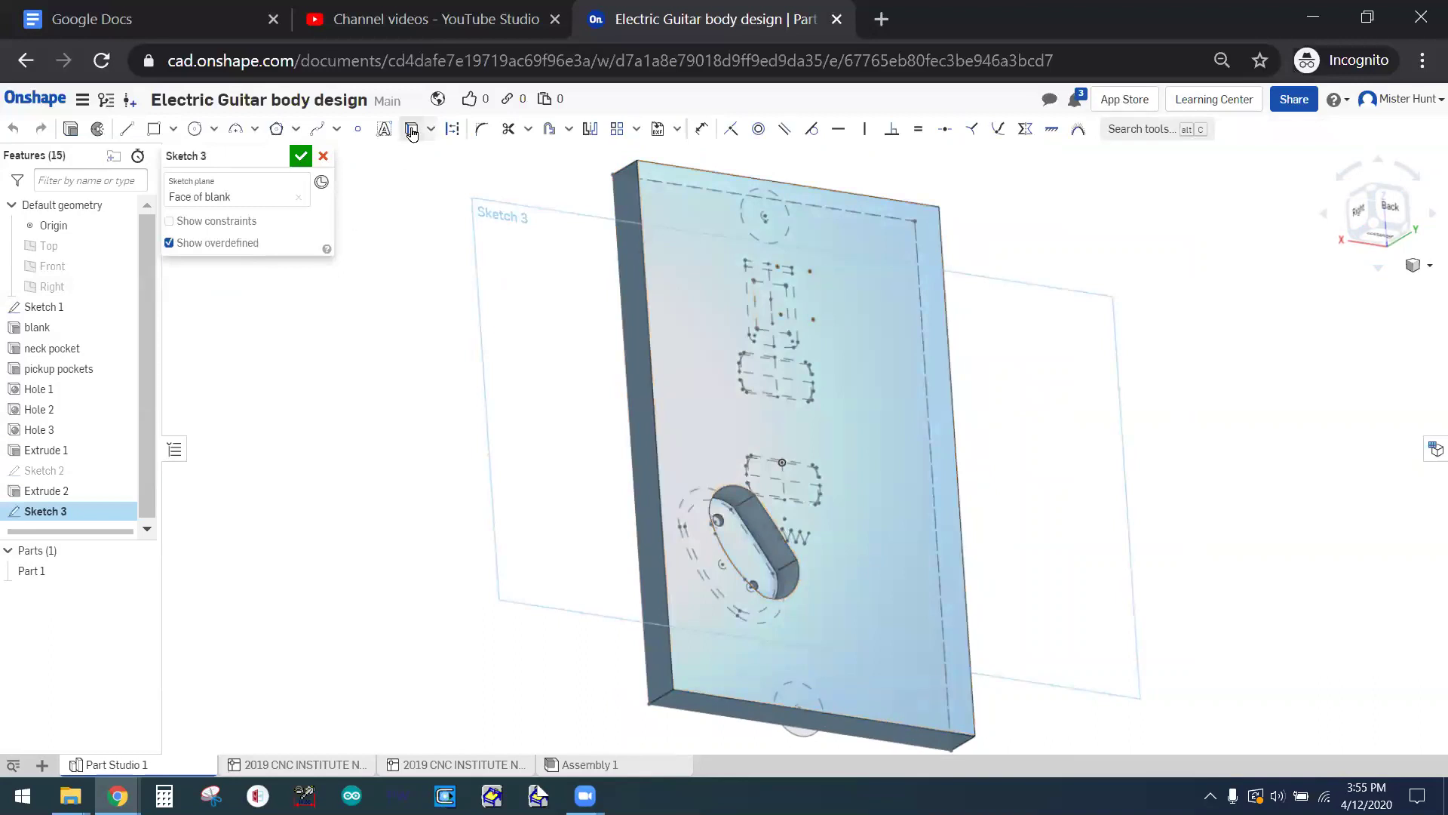
pyautogui.click(412, 128)
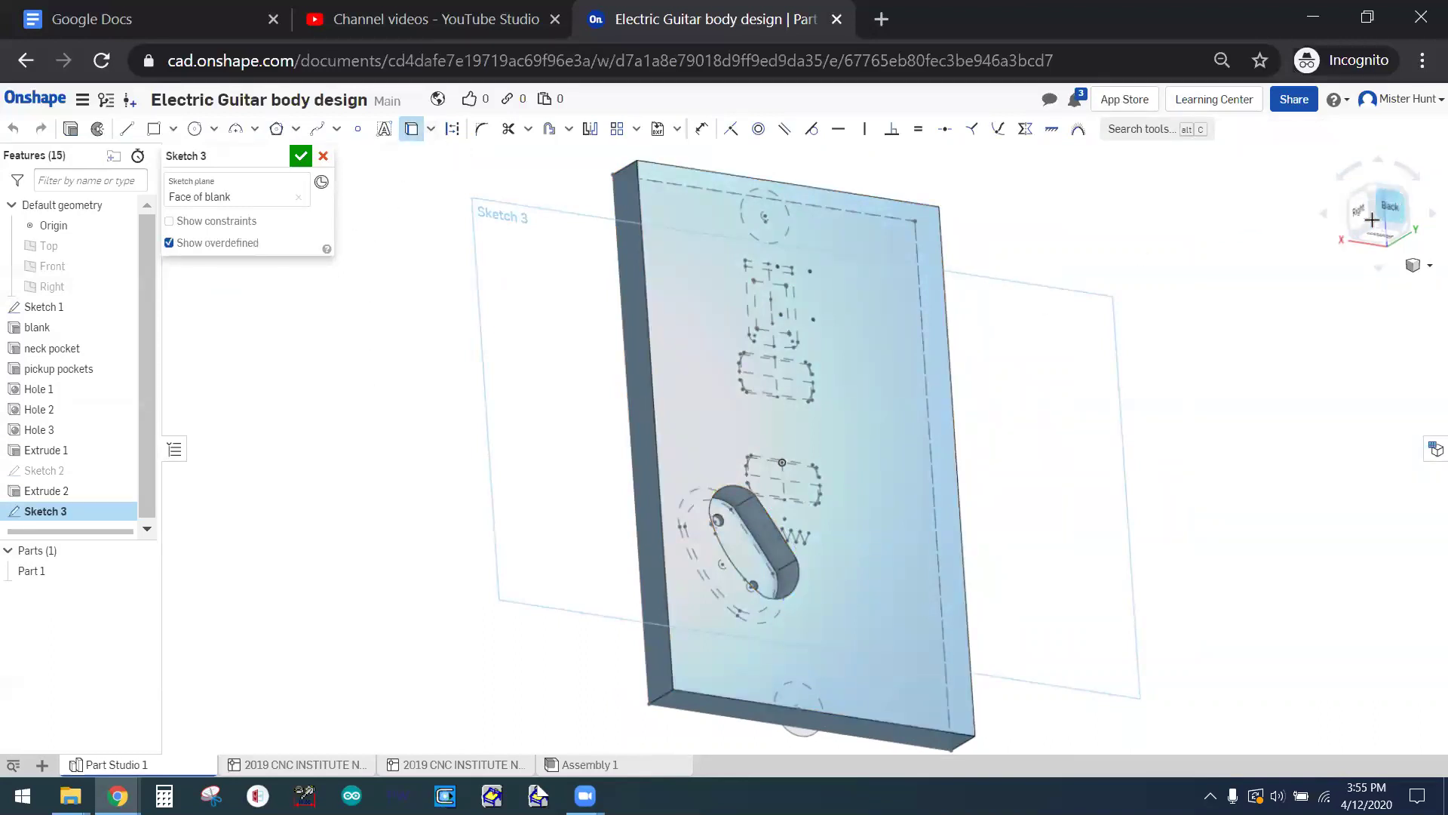
pyautogui.click(1398, 213)
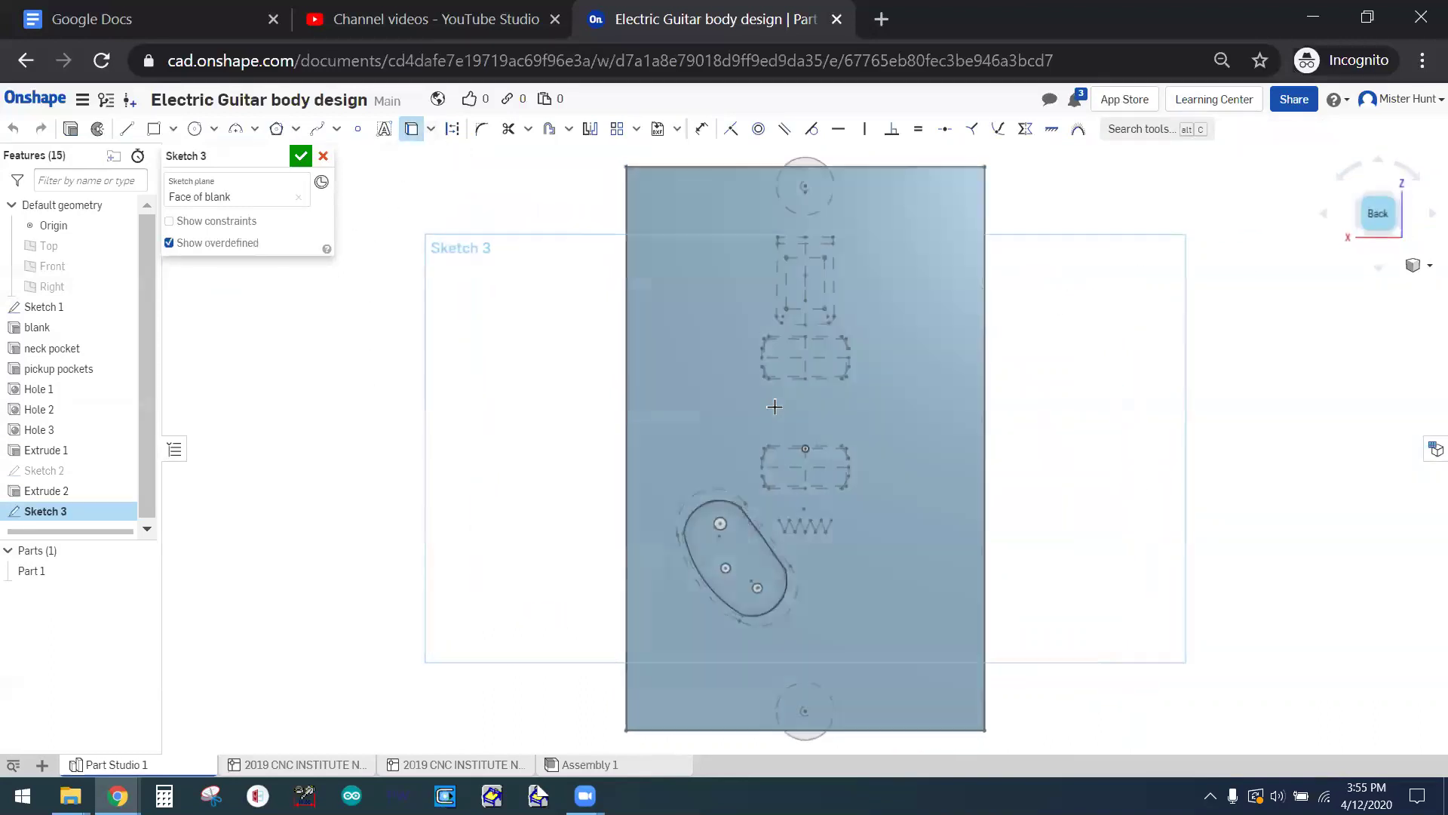
pyautogui.click(705, 495)
pyautogui.click(759, 518)
pyautogui.click(731, 646)
pyautogui.click(710, 602)
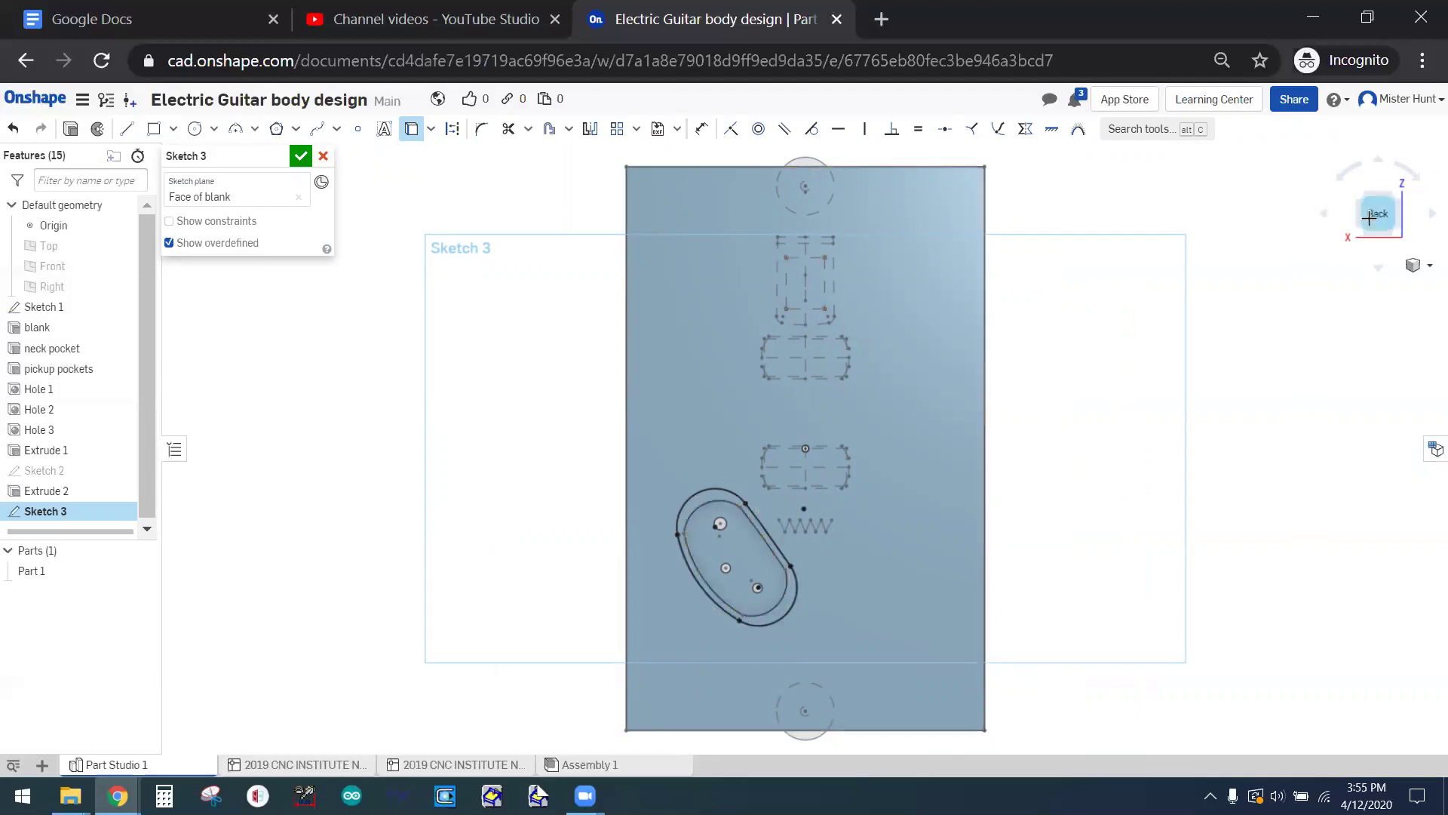
pyautogui.click(1360, 194)
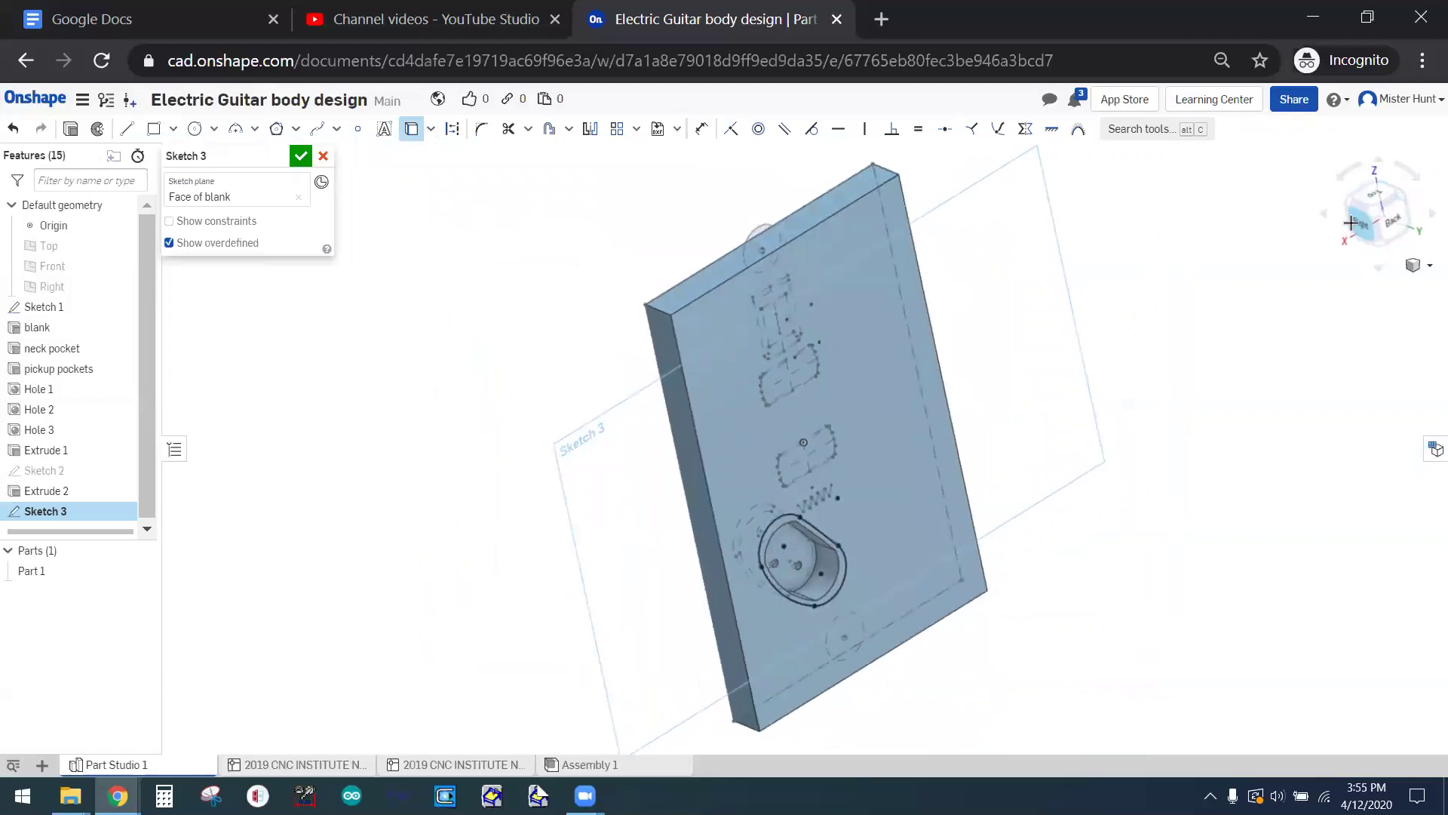
pyautogui.click(300, 159)
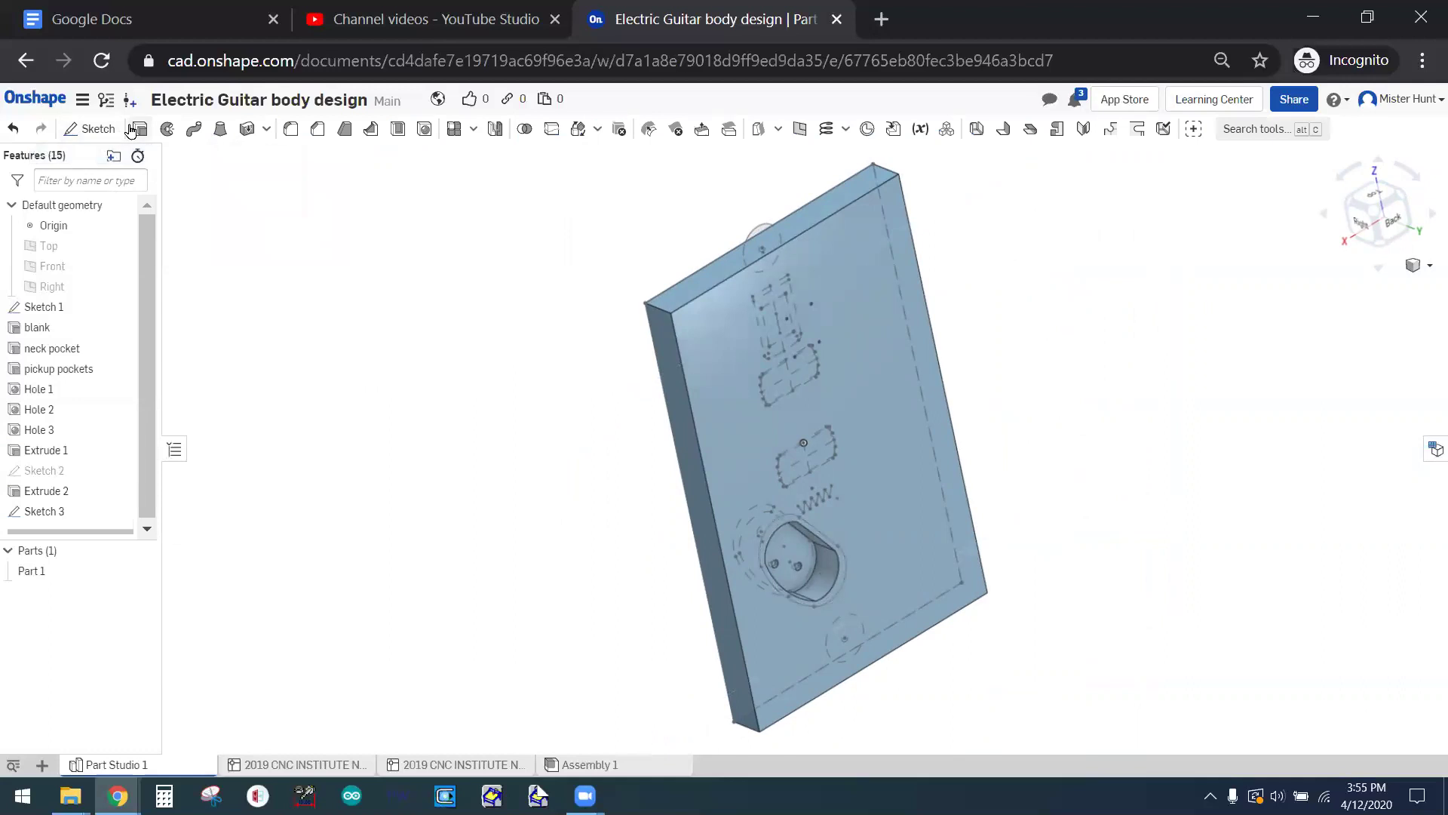
# - Remove-extrude the Sketch 3 ring region around the cavity as a shallow cover-plate recess
pyautogui.click(139, 128)
pyautogui.scroll(-3, 814, 585)
pyautogui.scroll(5, 813, 585)
pyautogui.click(684, 371)
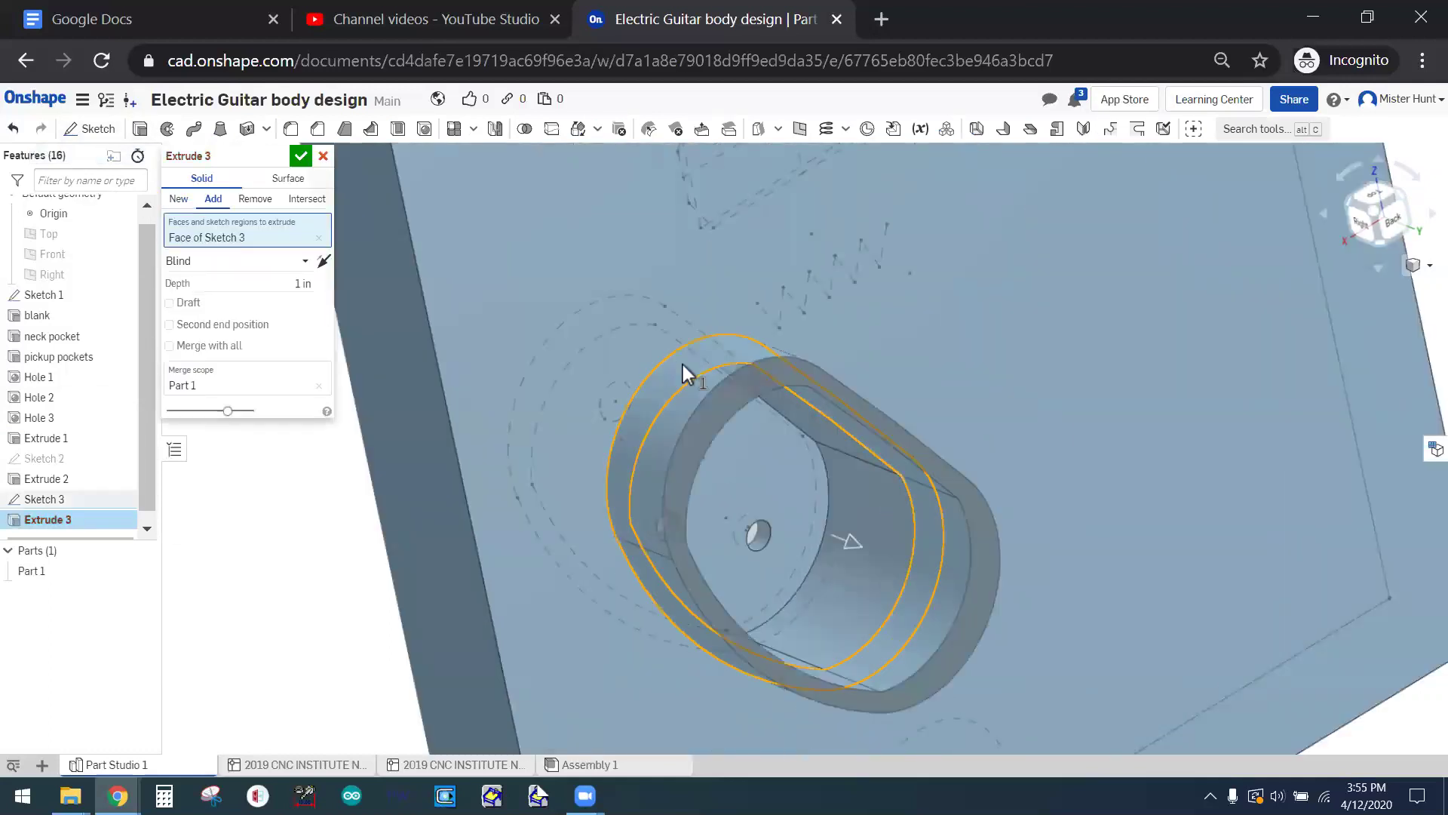
pyautogui.click(1410, 199)
pyautogui.click(1409, 194)
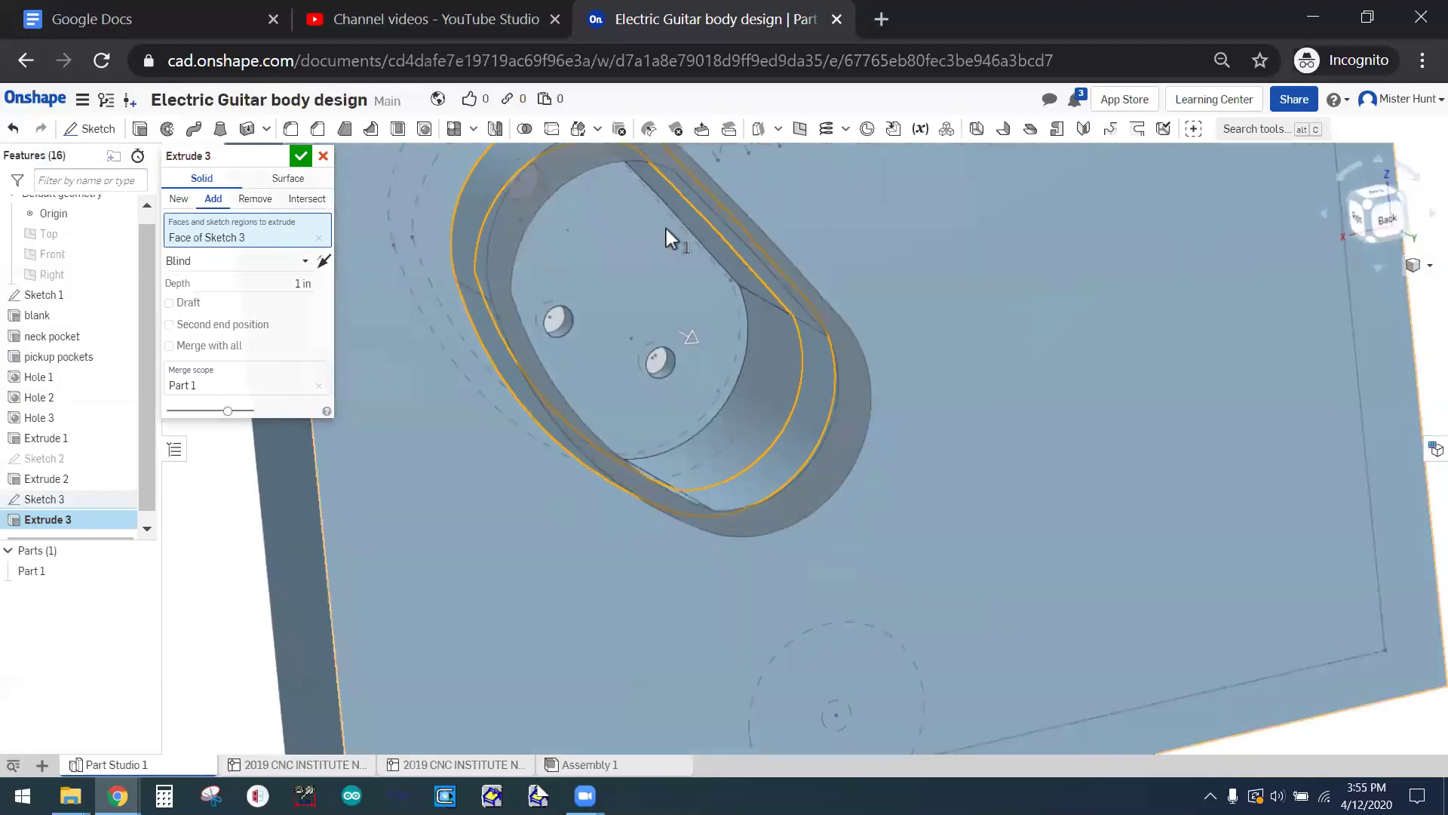
pyautogui.click(257, 199)
pyautogui.click(302, 283)
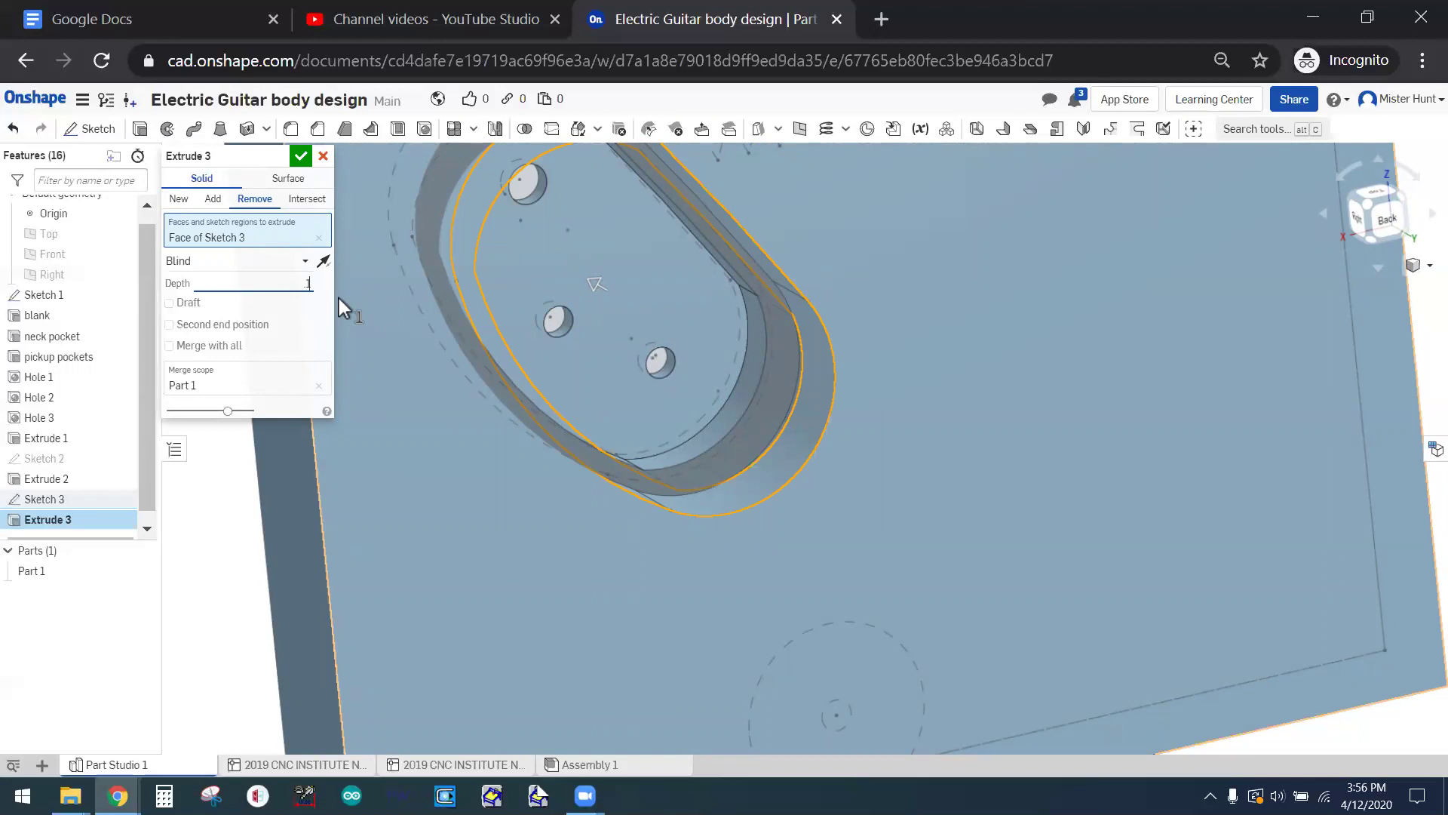
pyautogui.click(300, 159)
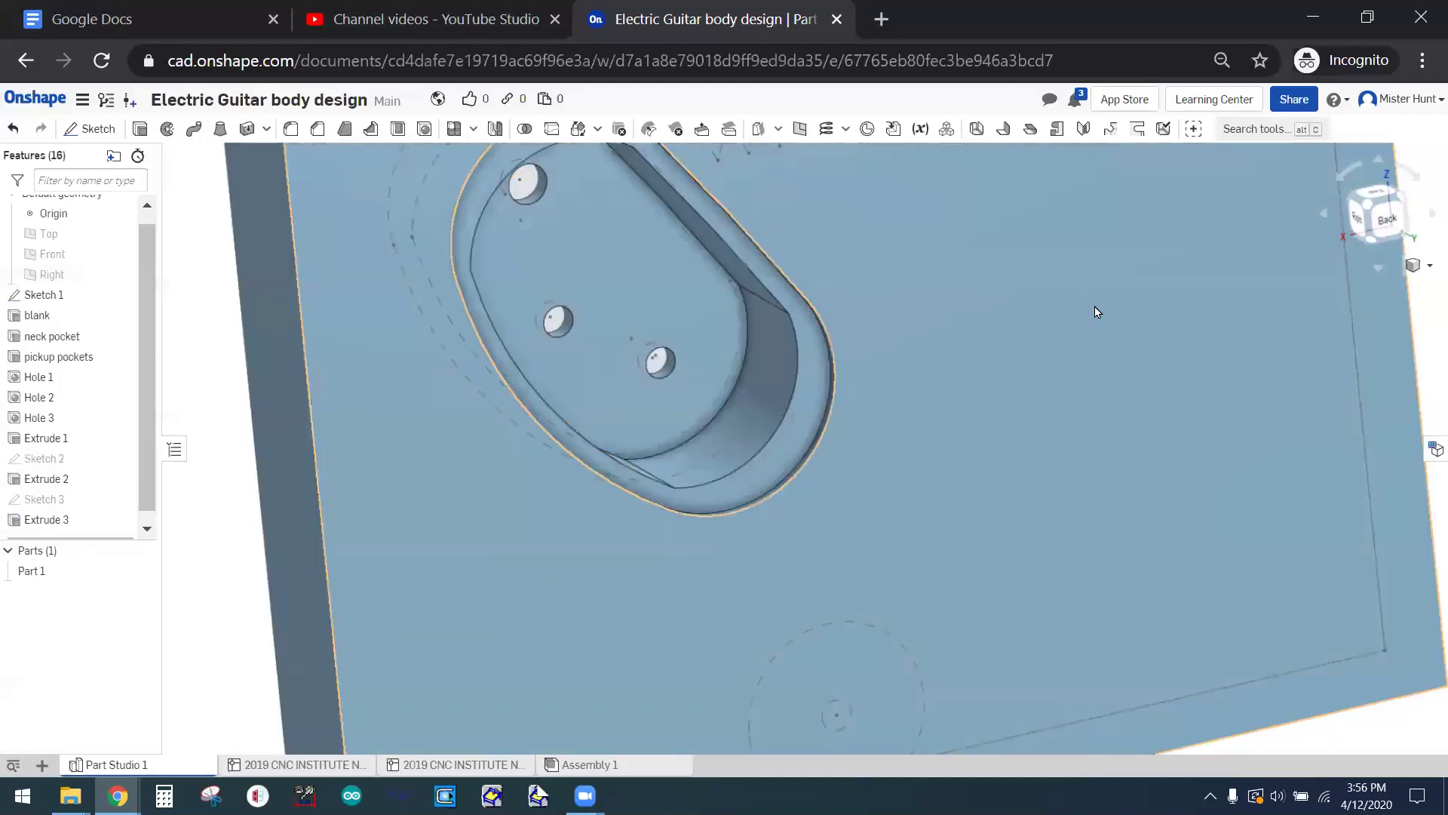
# - Zoom out and orbit the blank, ending in an isometric front view to inspect the cavities
pyautogui.scroll(-3, 1109, 320)
pyautogui.moveTo(1376, 217); pyautogui.dragTo(1149, 7)
pyautogui.rightClick(1149, 8)
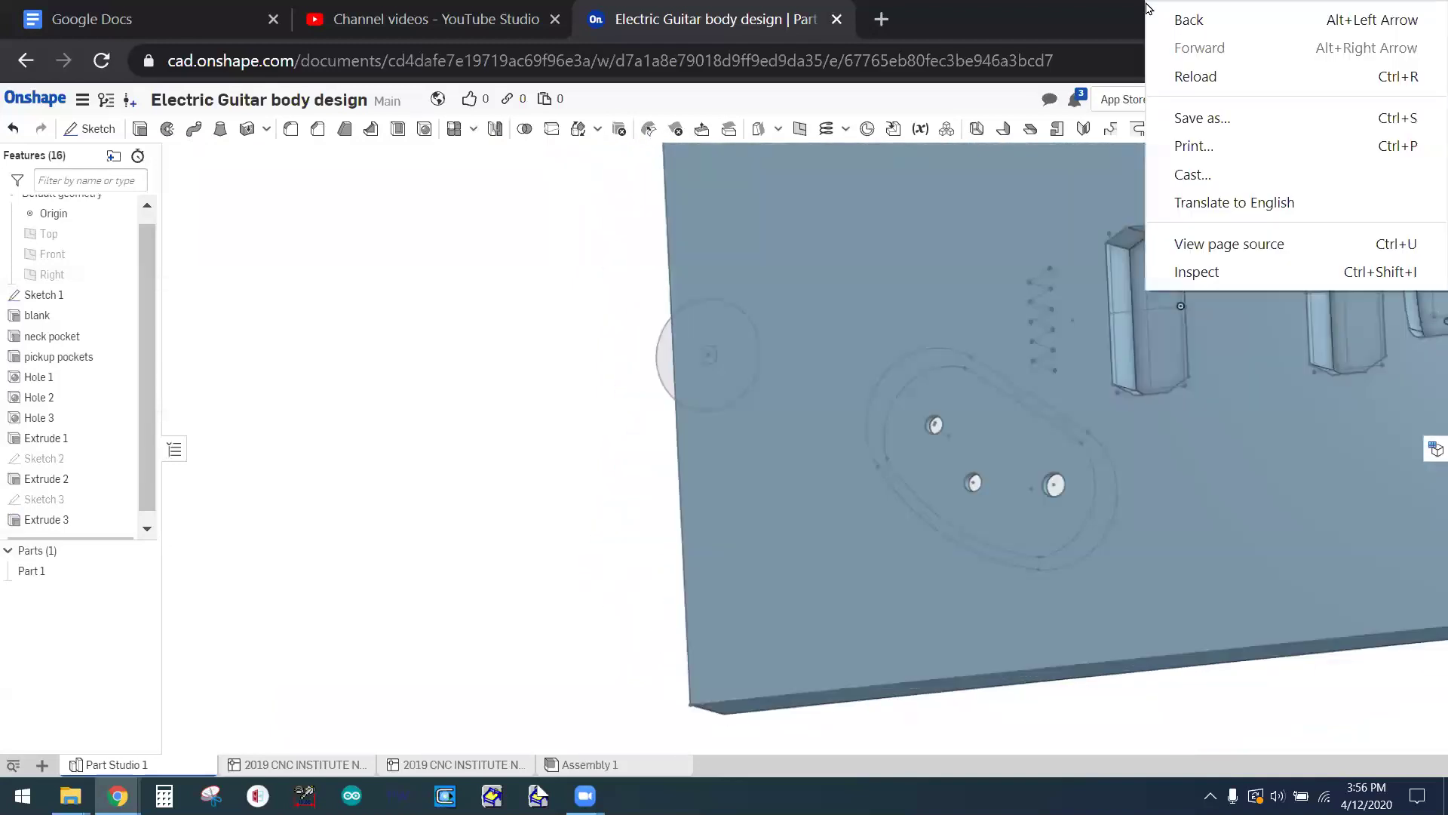
pyautogui.scroll(3, 433, 242)
pyautogui.scroll(-5, 402, 226)
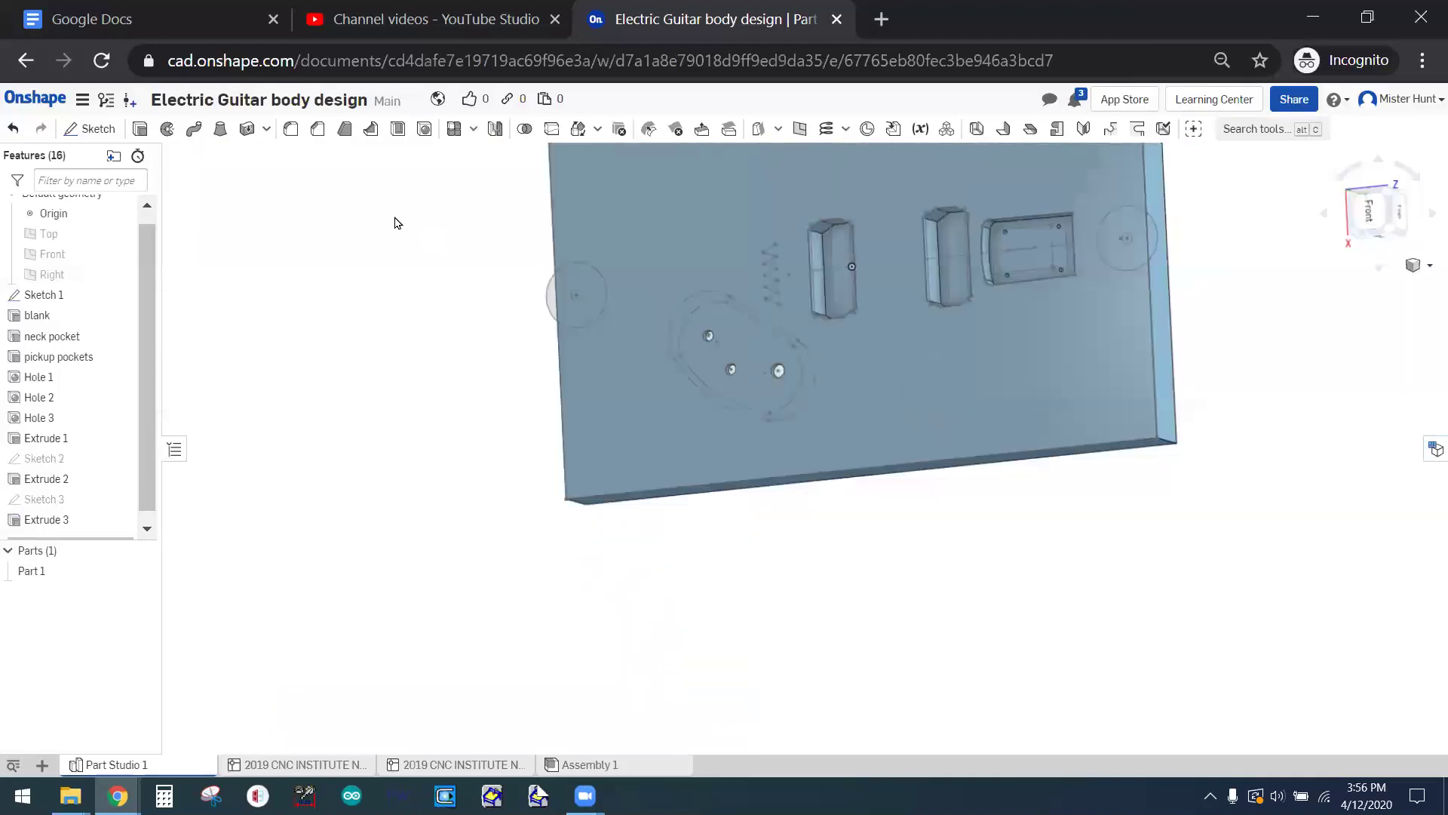
pyautogui.moveTo(621, 327); pyautogui.dragTo(663, 331, button='right')
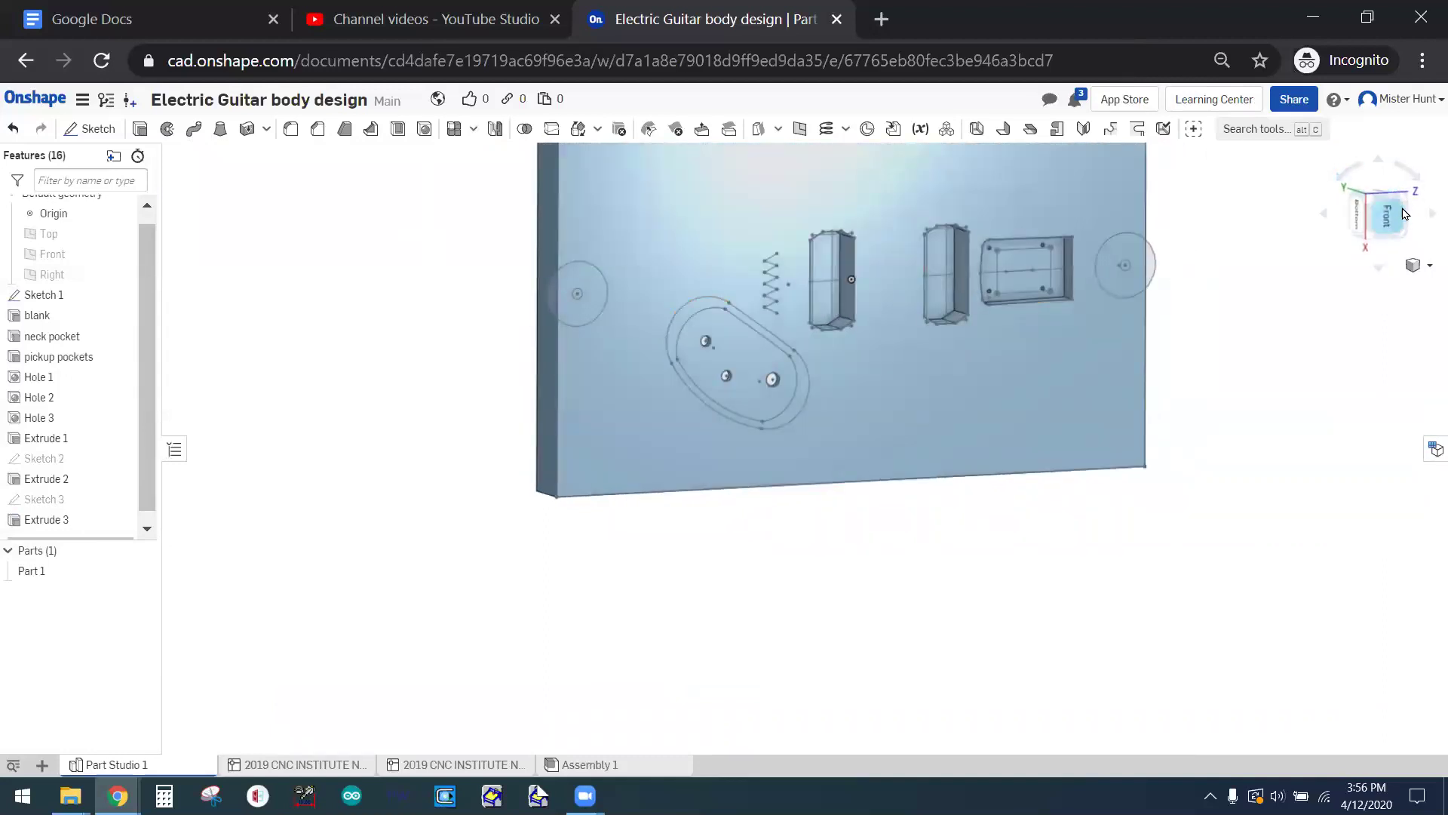
pyautogui.click(1413, 234)
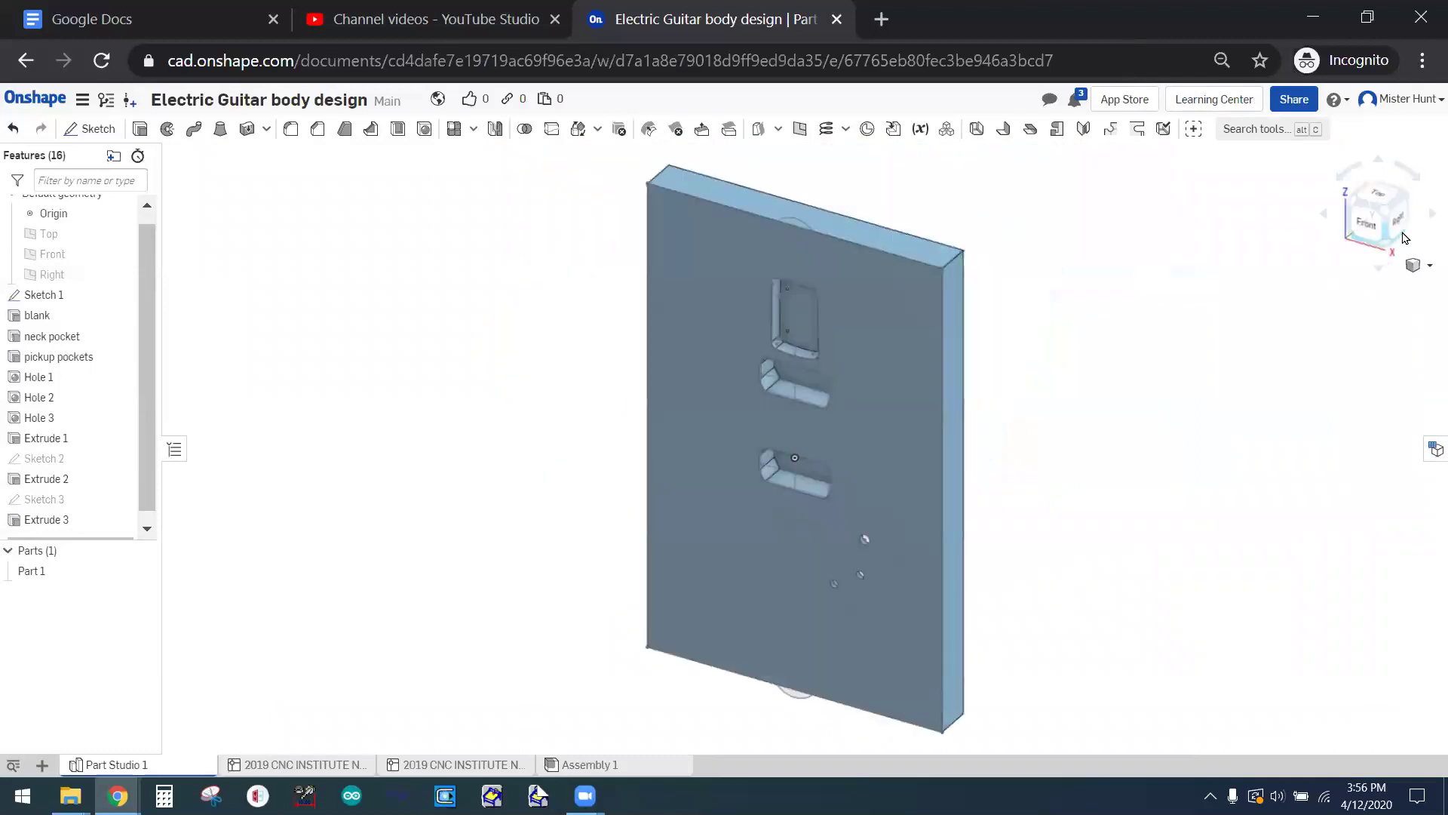